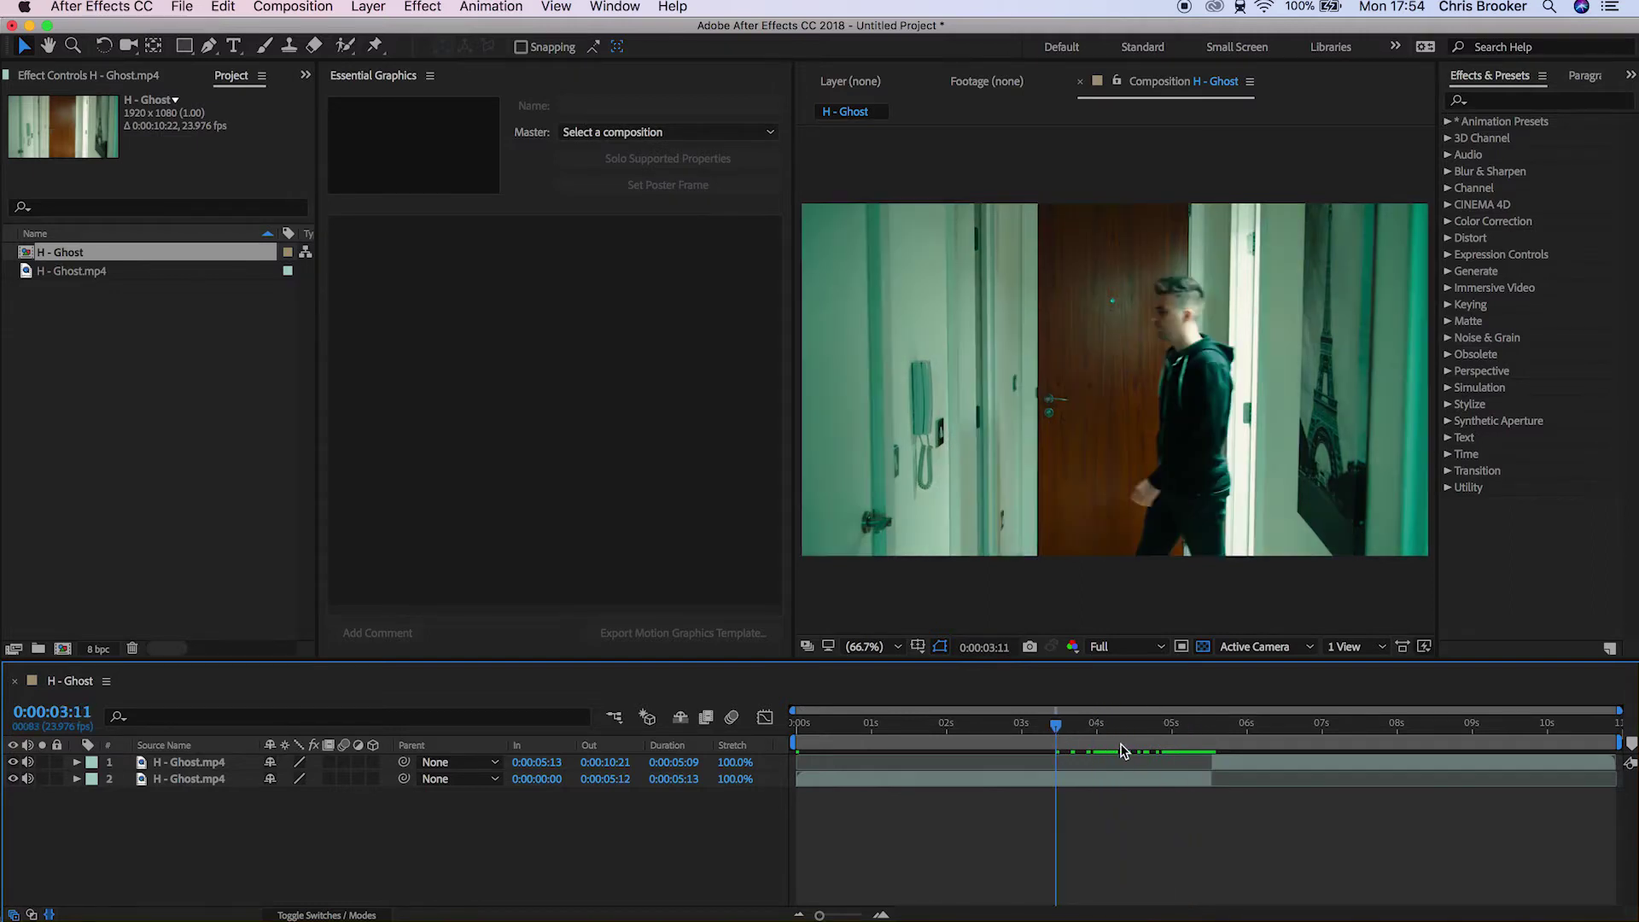
Step: Trim the second clip so it runs from 0:00:00:00 to 0:00:03:06
{"action": "left_click_drag", "start_coordinate": [1082, 736], "coordinate": [973, 733]}
{"action": "left_click", "coordinate": [976, 779]}
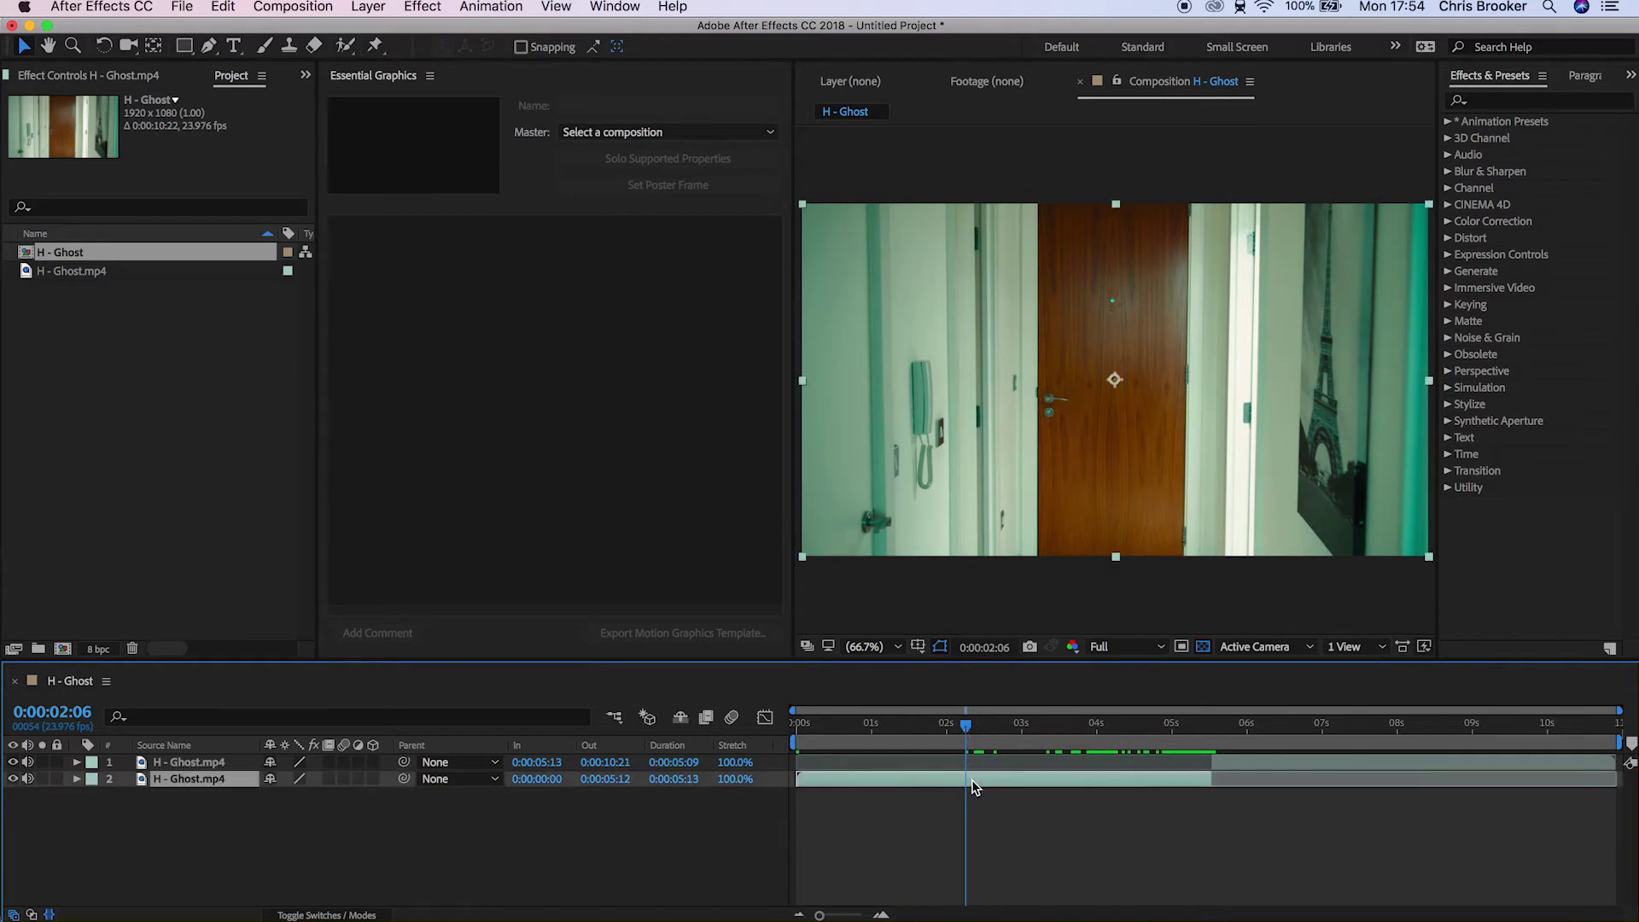
{"action": "left_click_drag", "start_coordinate": [980, 786], "coordinate": [852, 782]}
{"action": "left_click_drag", "start_coordinate": [837, 725], "coordinate": [892, 726]}
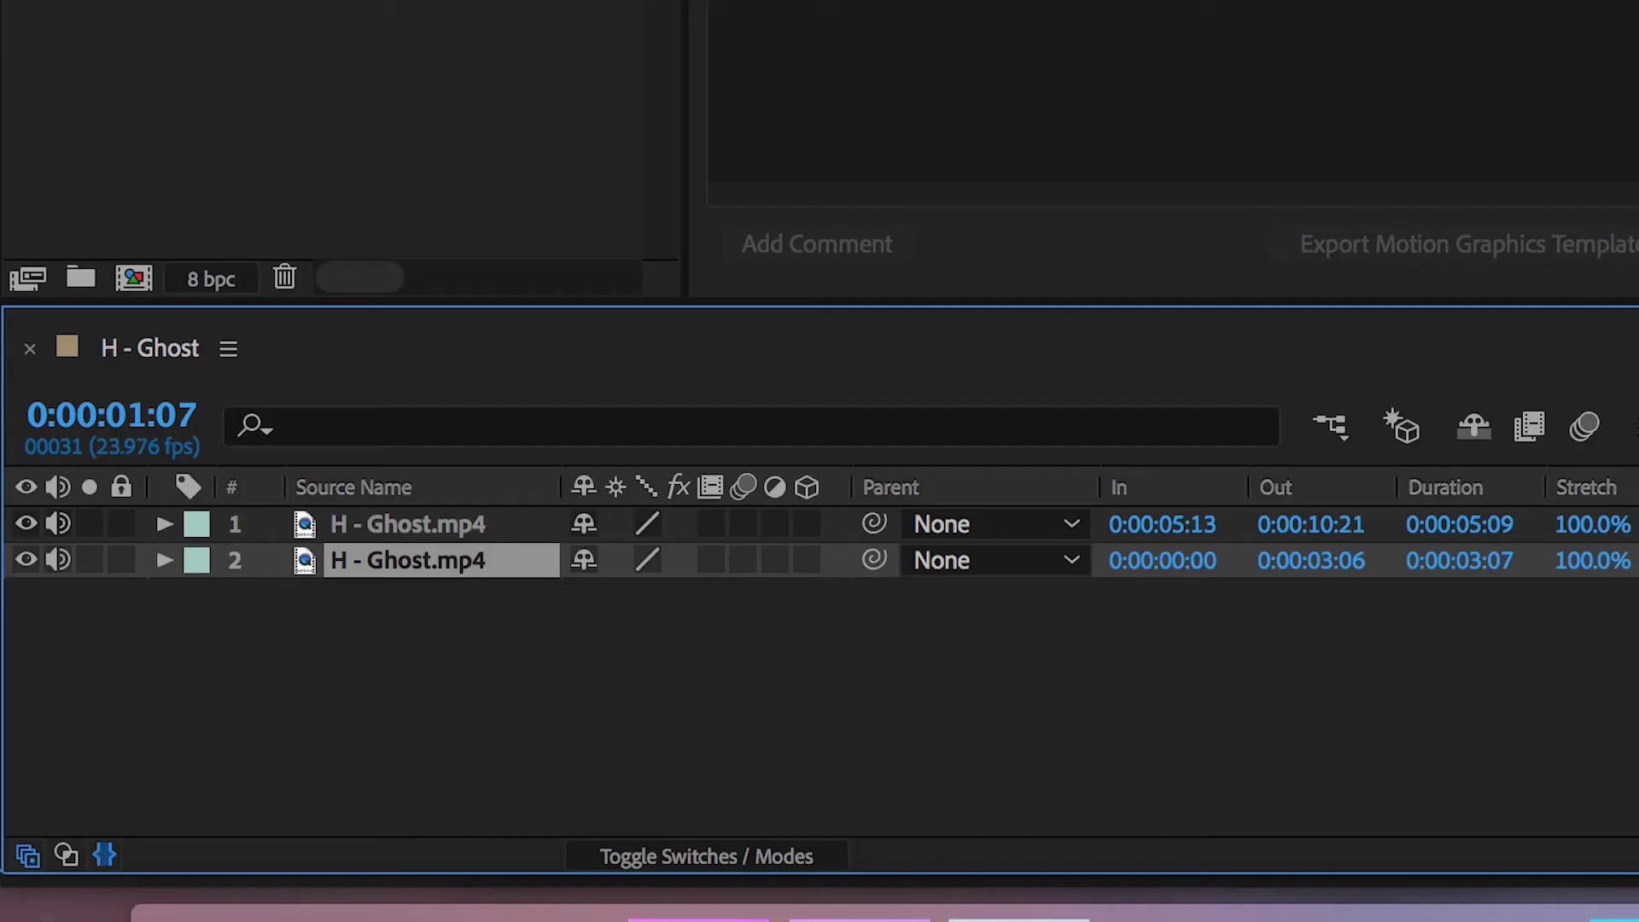
Step: Rename layer 2 to 'Ghost' and layer 1 to 'CleanPlate'
{"action": "right_click", "coordinate": [430, 559]}
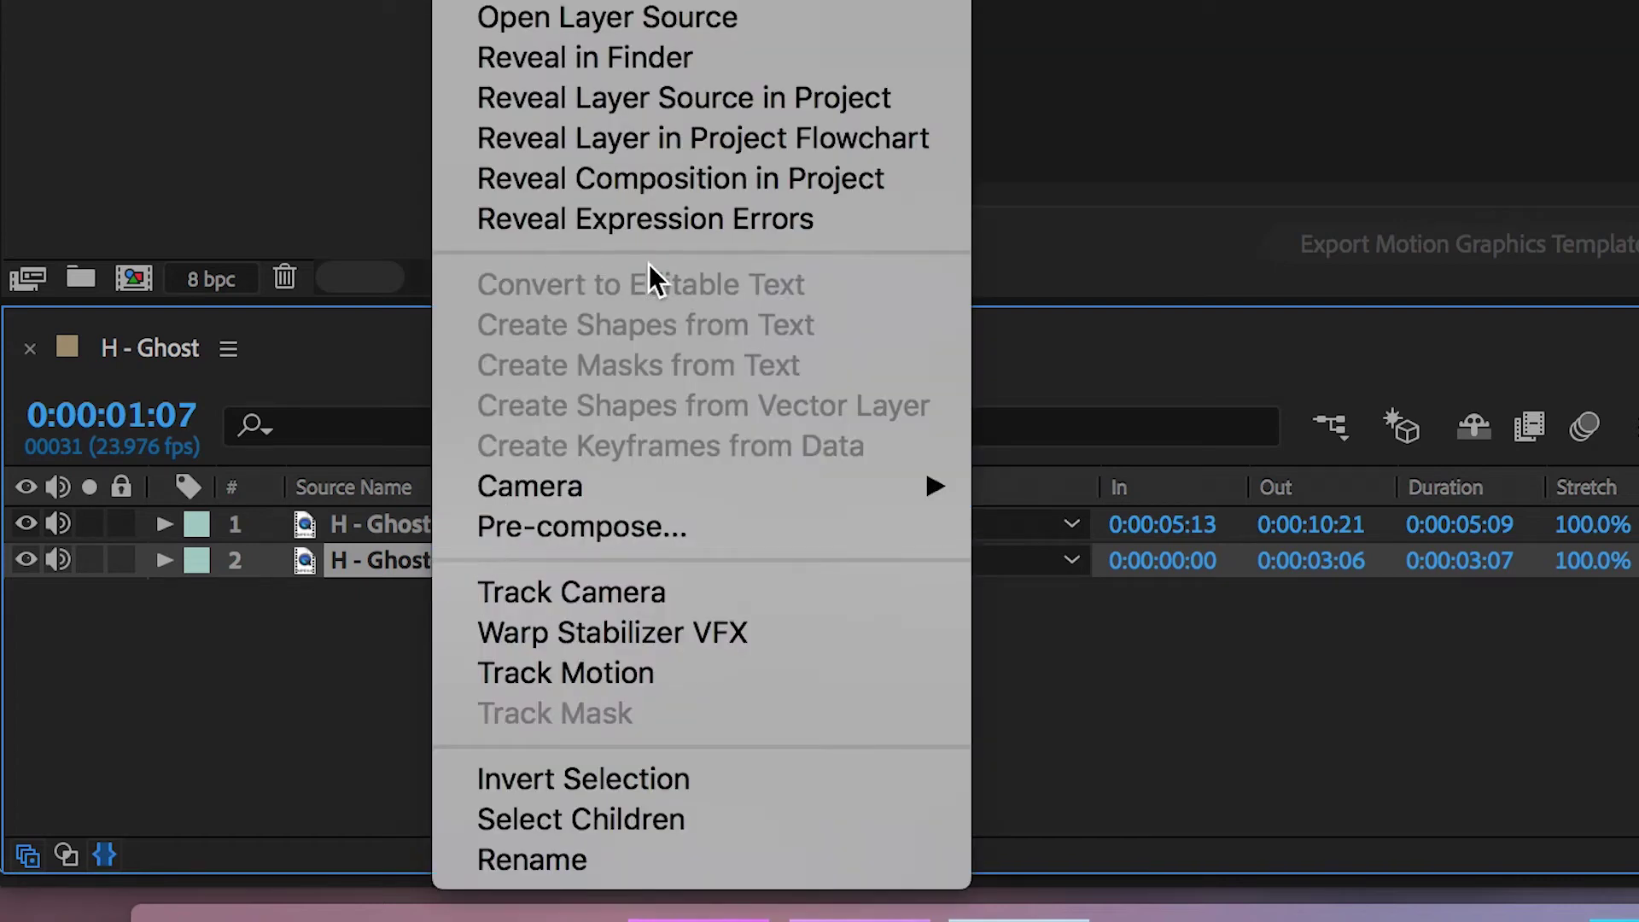
{"action": "left_click", "coordinate": [705, 856]}
{"action": "type", "text": "Ghost"}
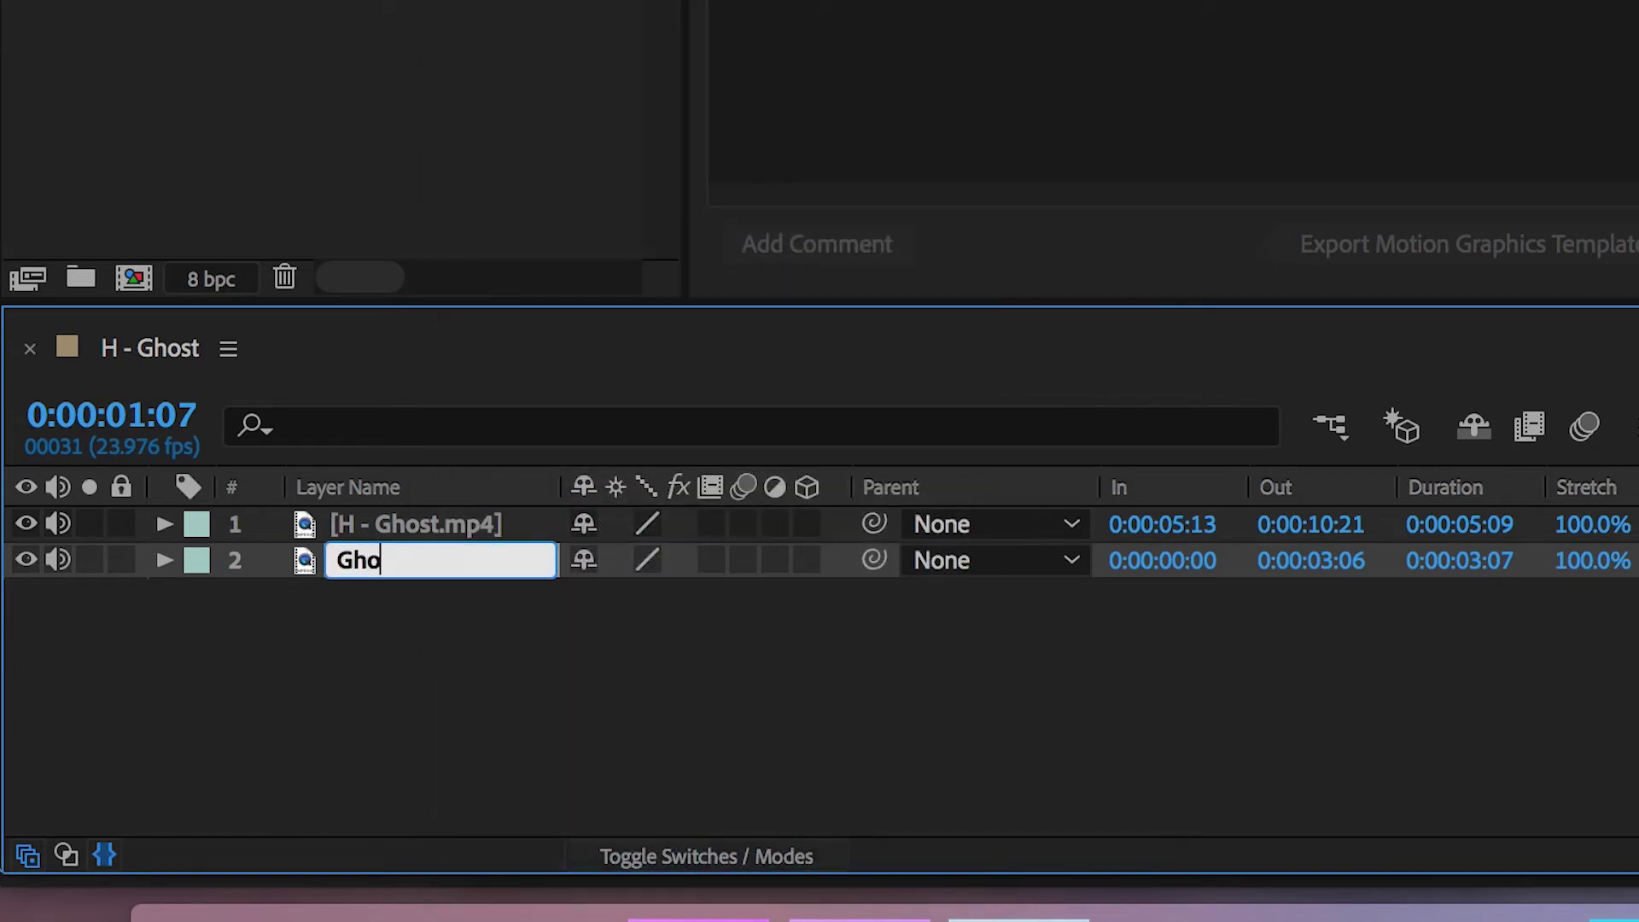
{"action": "left_click", "coordinate": [393, 664]}
{"action": "right_click", "coordinate": [451, 519]}
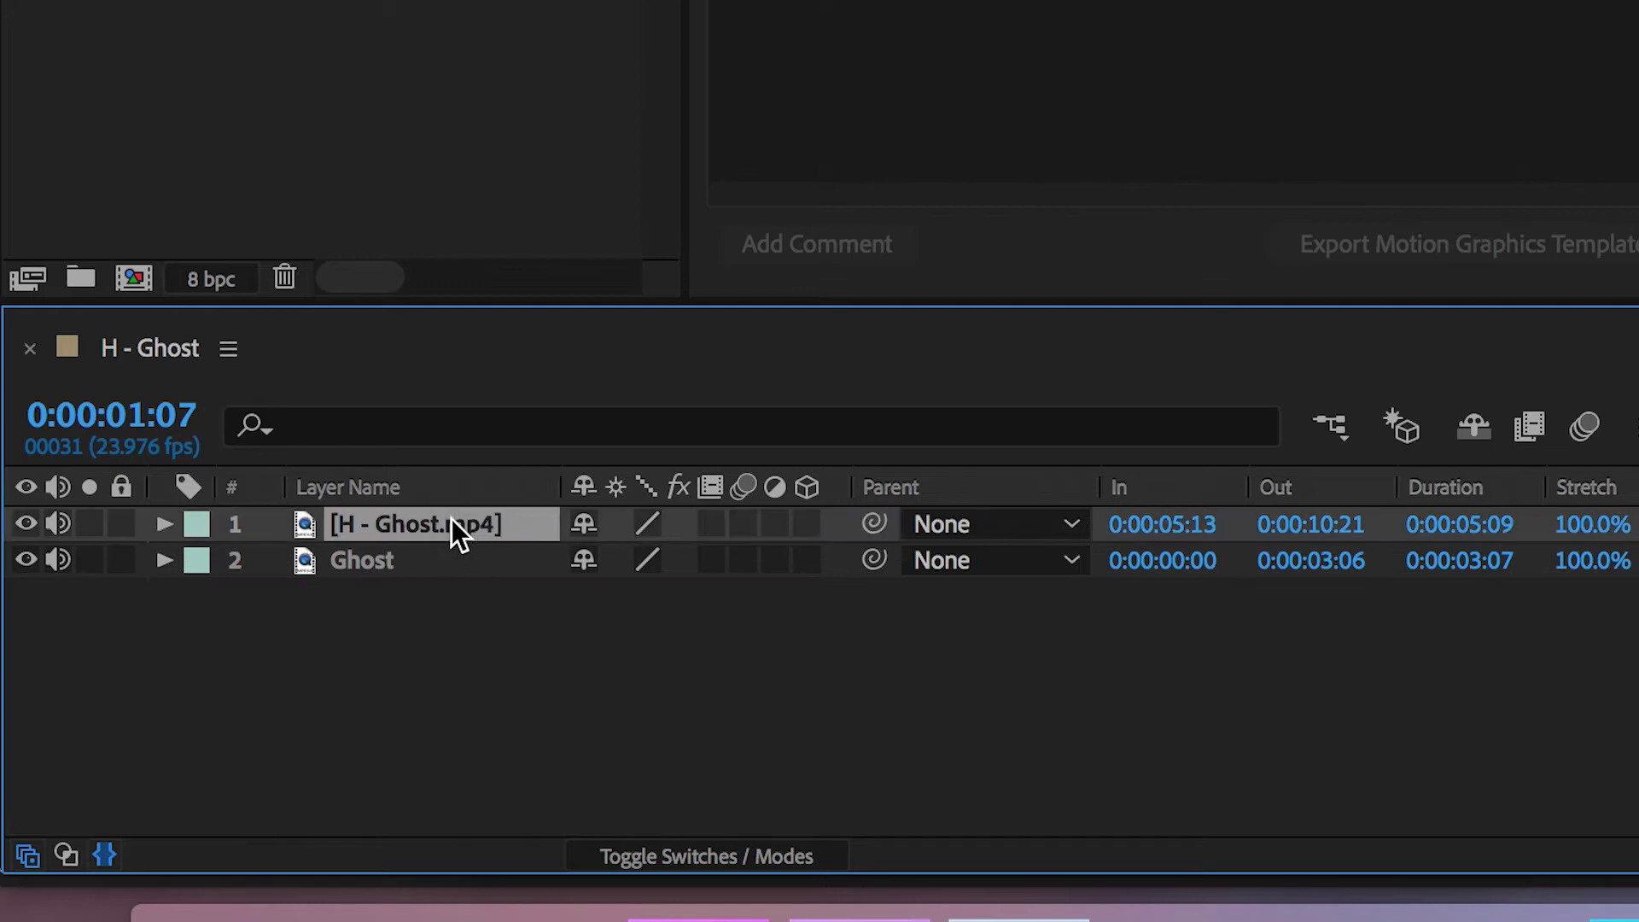
{"action": "left_click", "coordinate": [549, 858]}
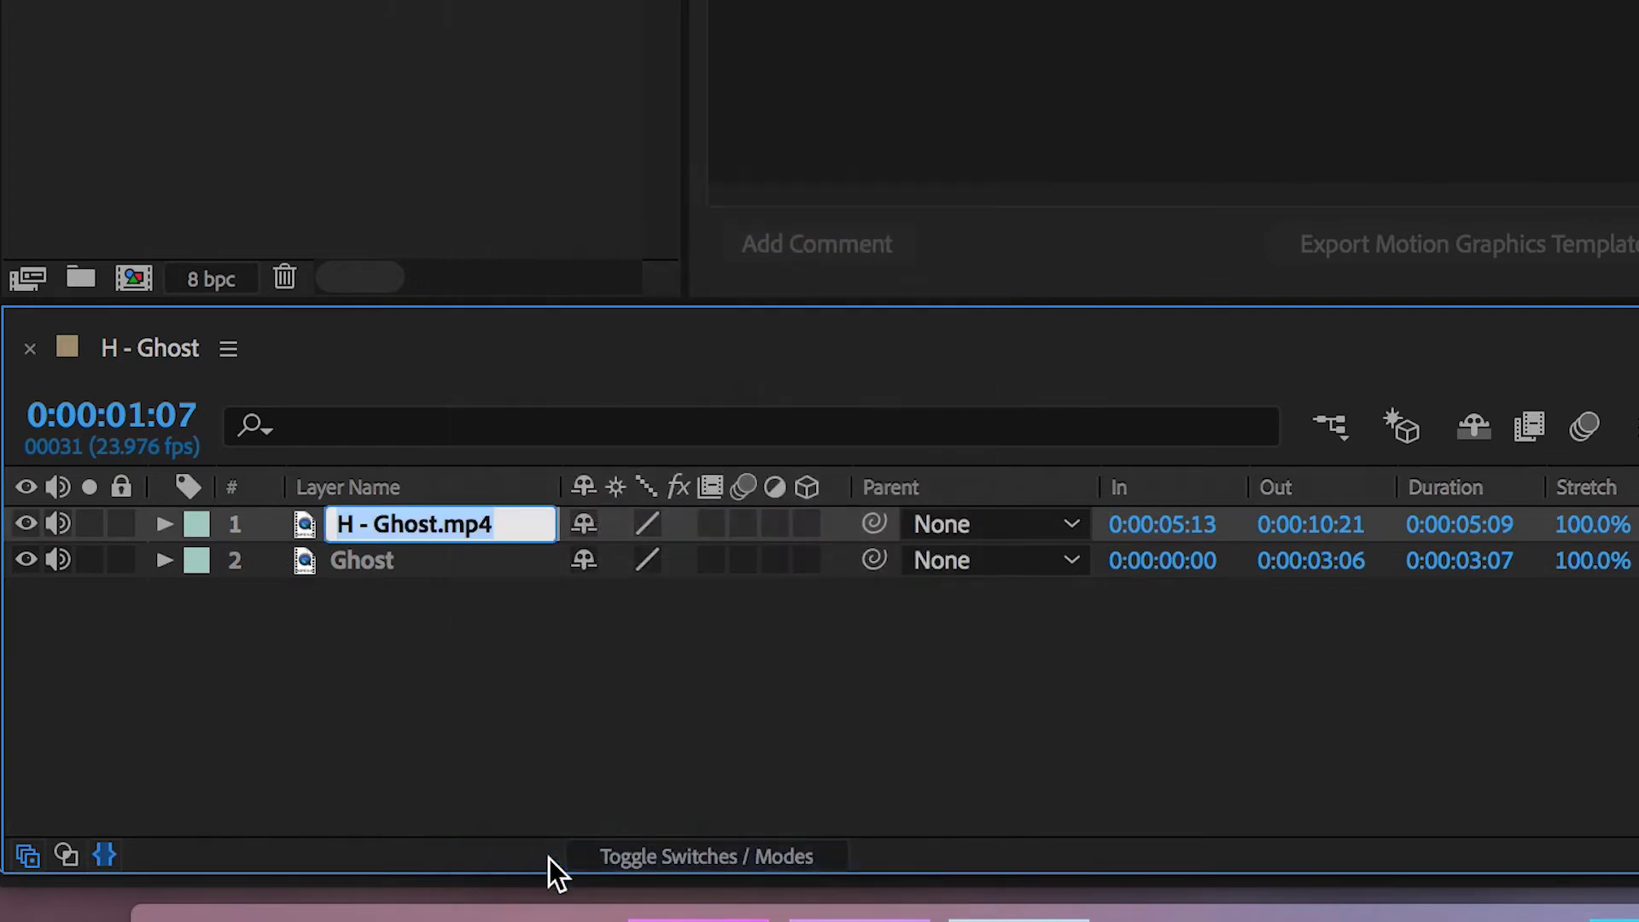
{"action": "type", "text": "CleanPlate"}
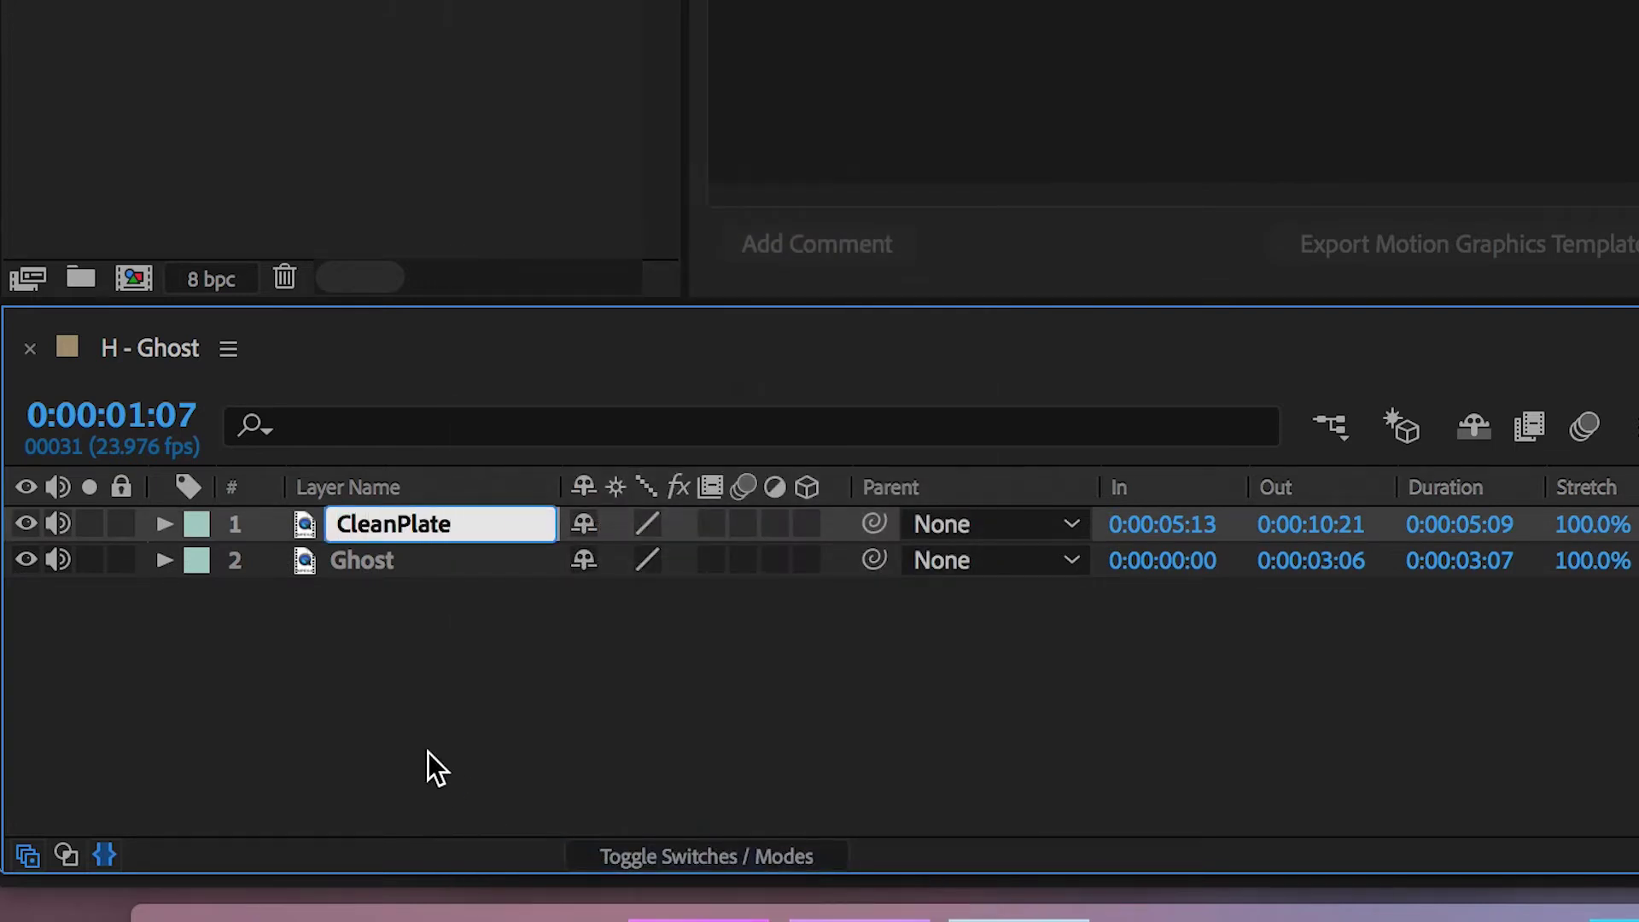
{"action": "key", "text": "Return"}
Step: Move CleanPlate beneath Ghost and slide it to start near zero
{"action": "left_click_drag", "start_coordinate": [462, 523], "coordinate": [445, 589]}
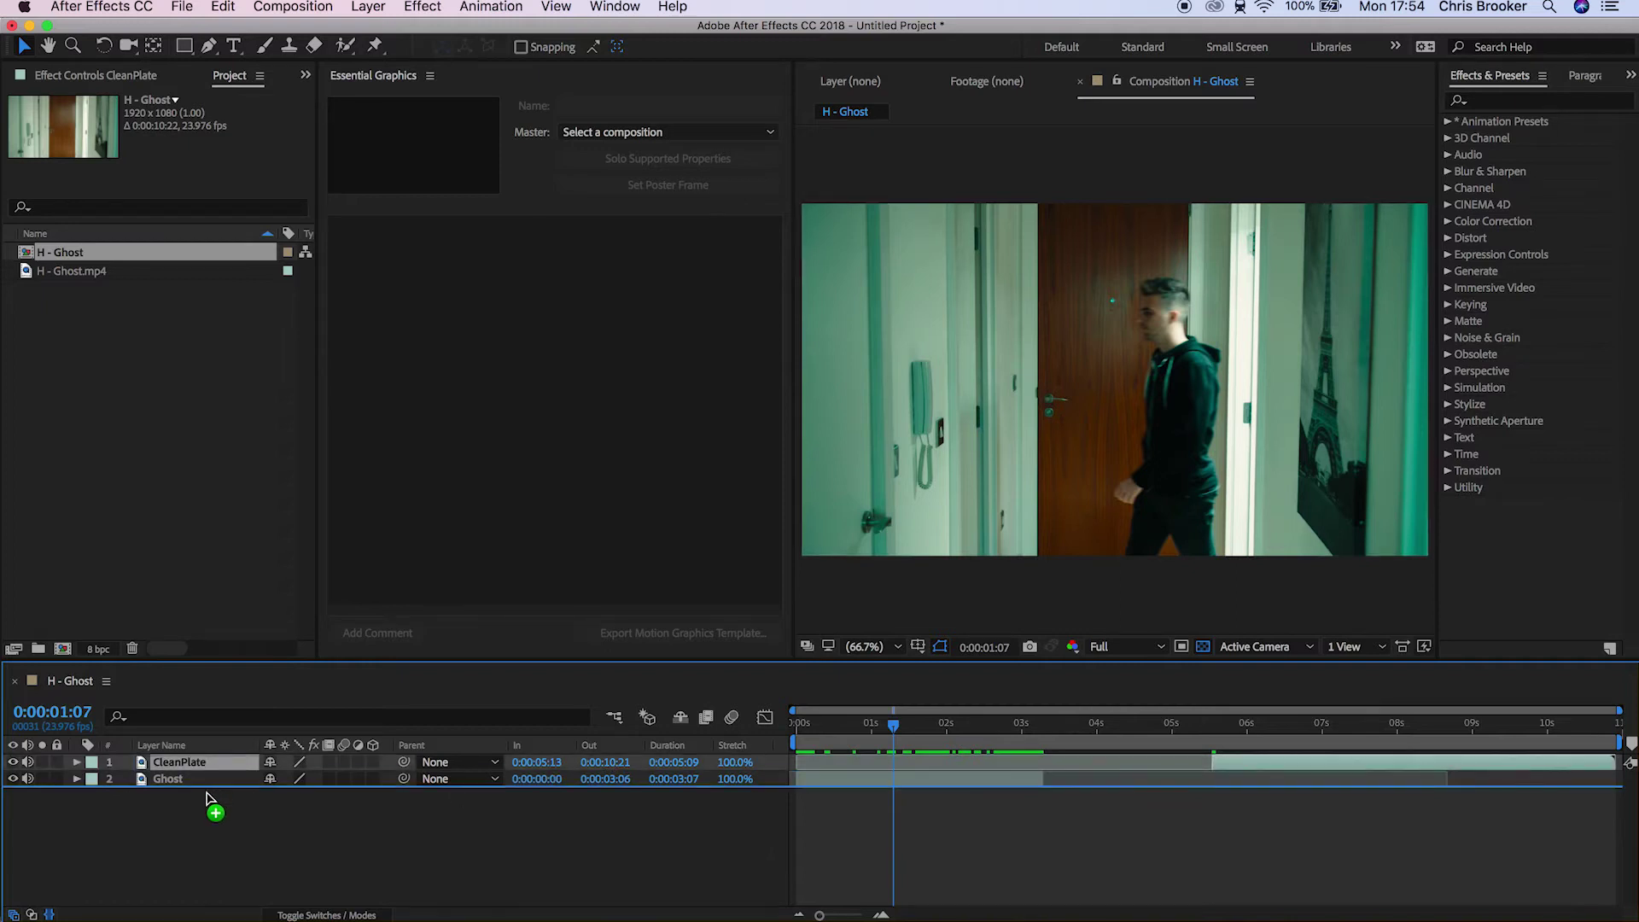
{"action": "left_click_drag", "start_coordinate": [206, 798], "coordinate": [210, 802]}
{"action": "left_click_drag", "start_coordinate": [1261, 785], "coordinate": [902, 786]}
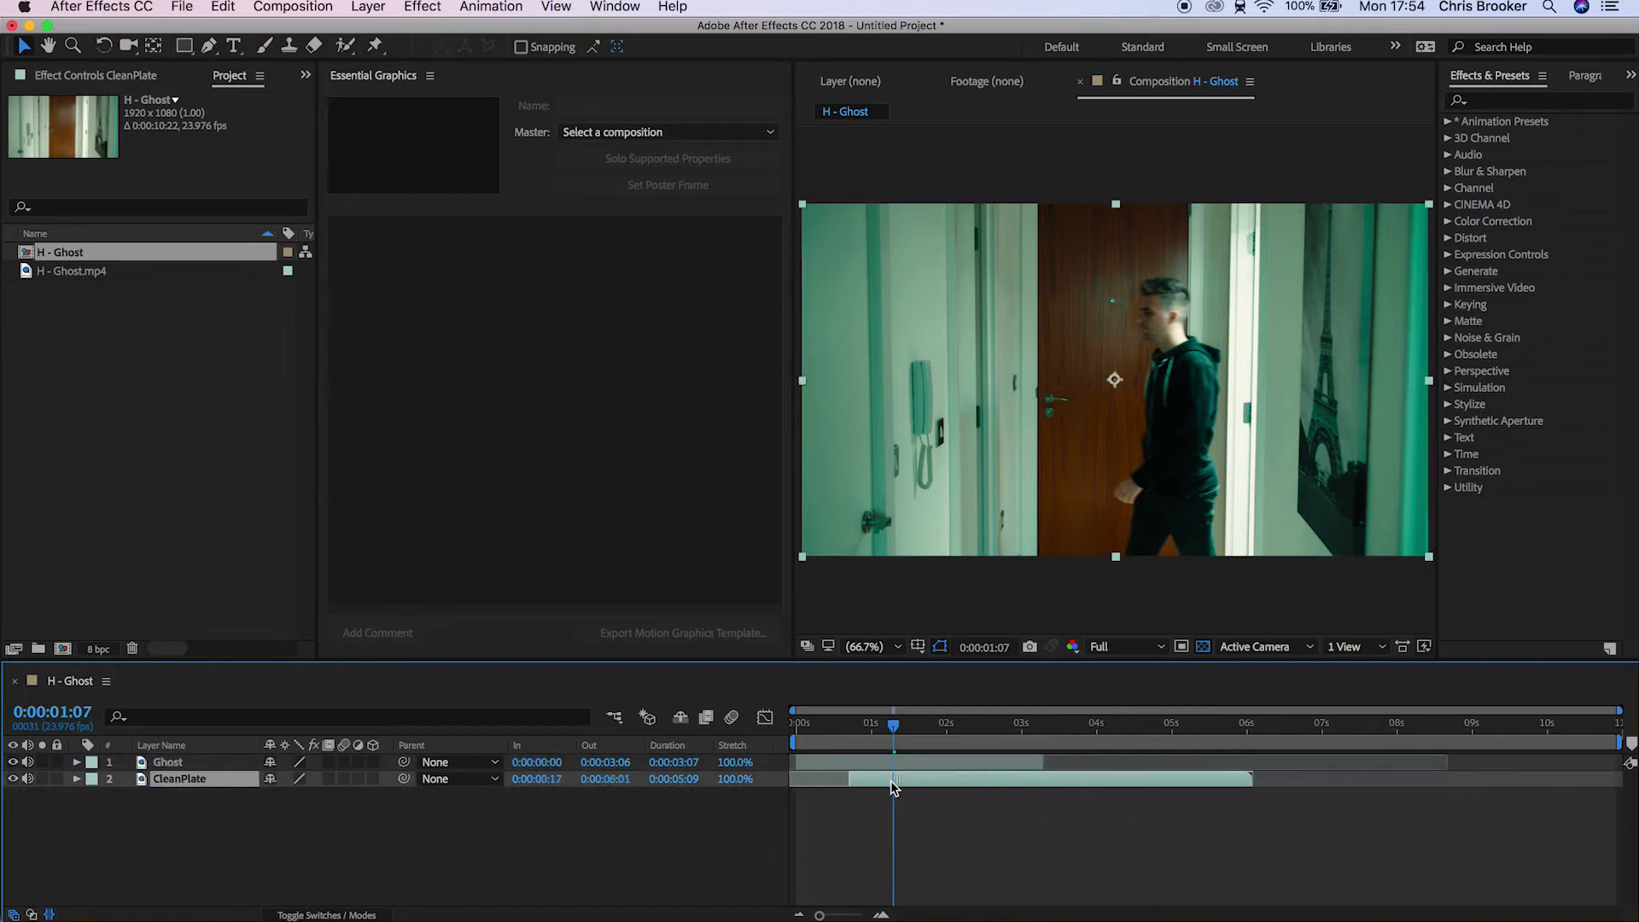
Step: Lower the Ghost layer's Opacity to 32%
{"action": "left_click", "coordinate": [842, 762]}
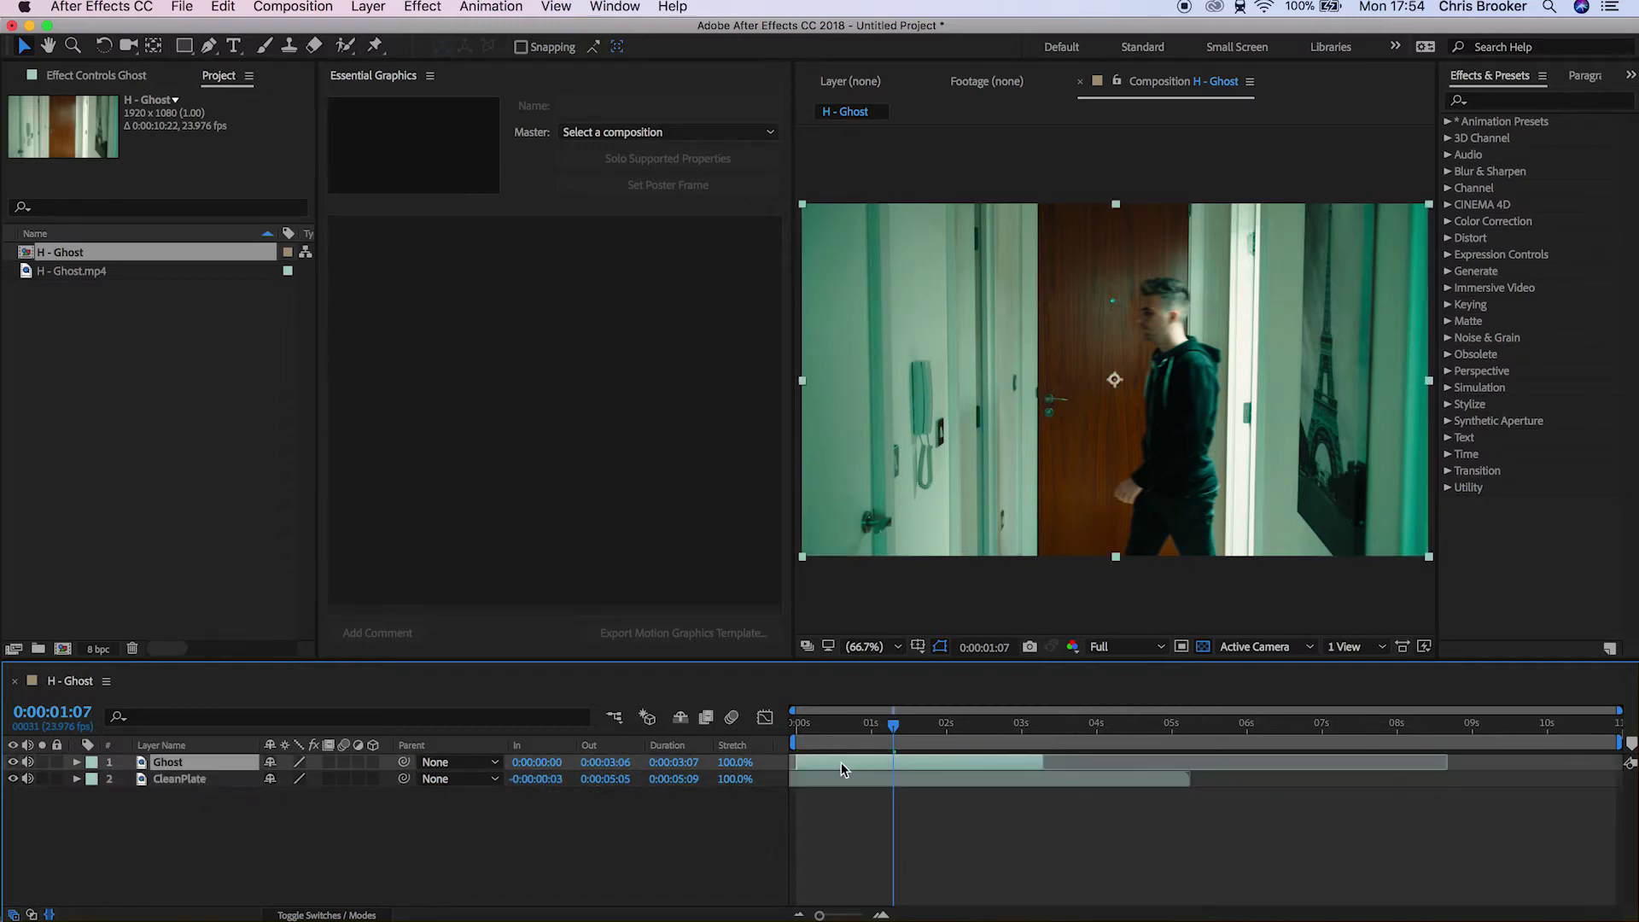
{"action": "key", "text": "t"}
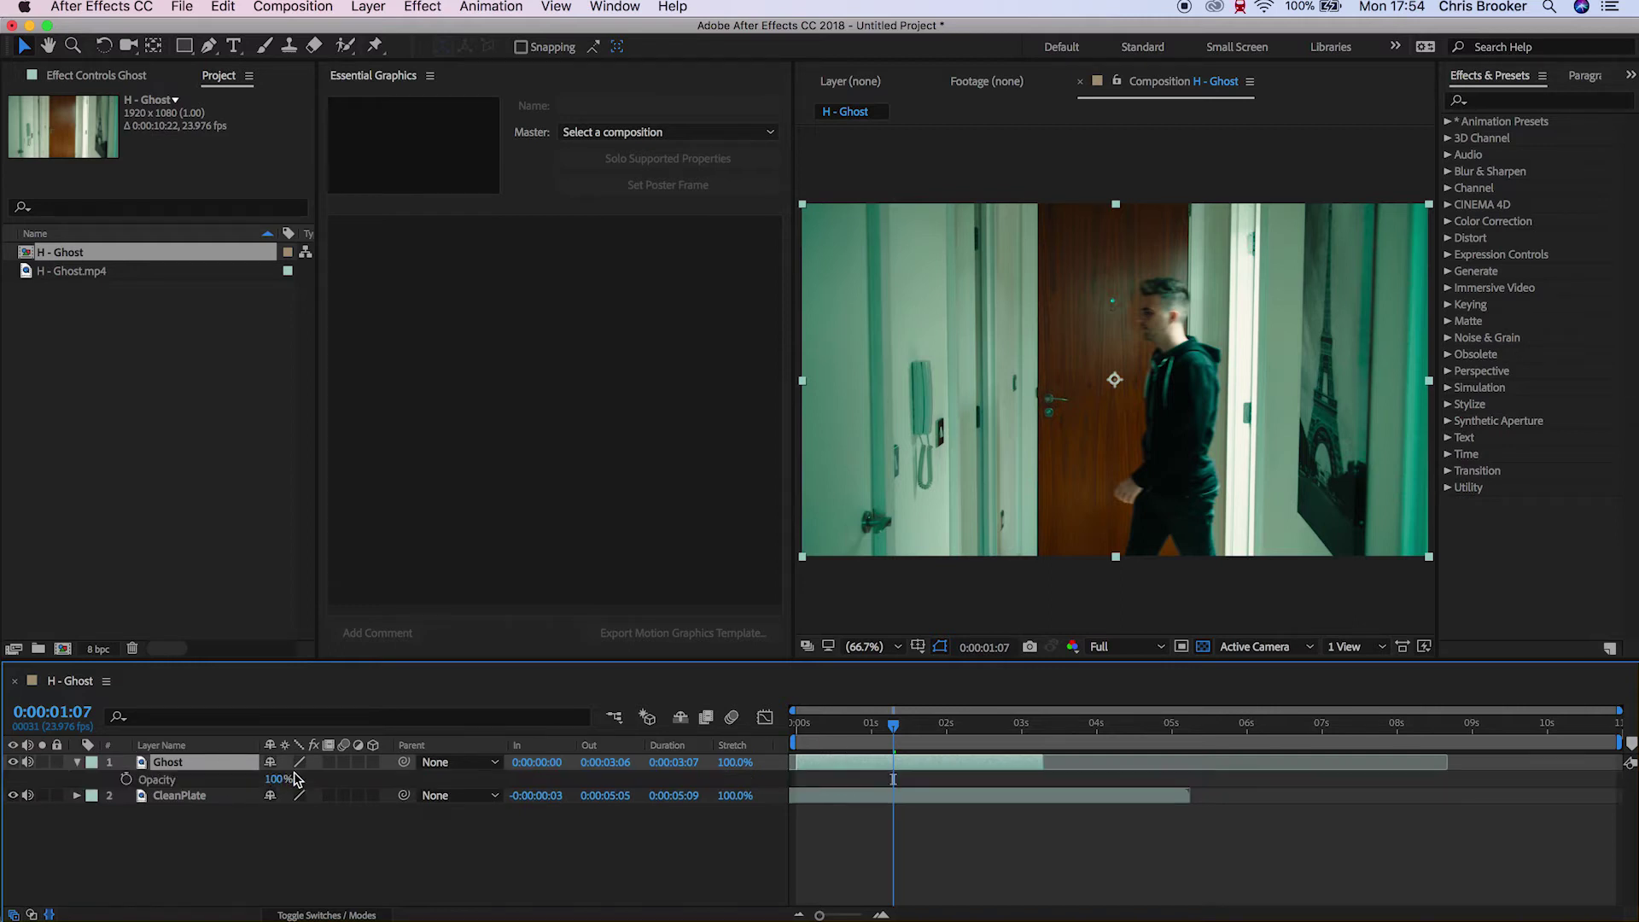
{"action": "mouse_move", "coordinate": [261, 780]}
{"action": "left_mouse_down"}
{"action": "mouse_move", "coordinate": [240, 779]}
{"action": "mouse_move", "coordinate": [256, 783]}
{"action": "left_mouse_up"}
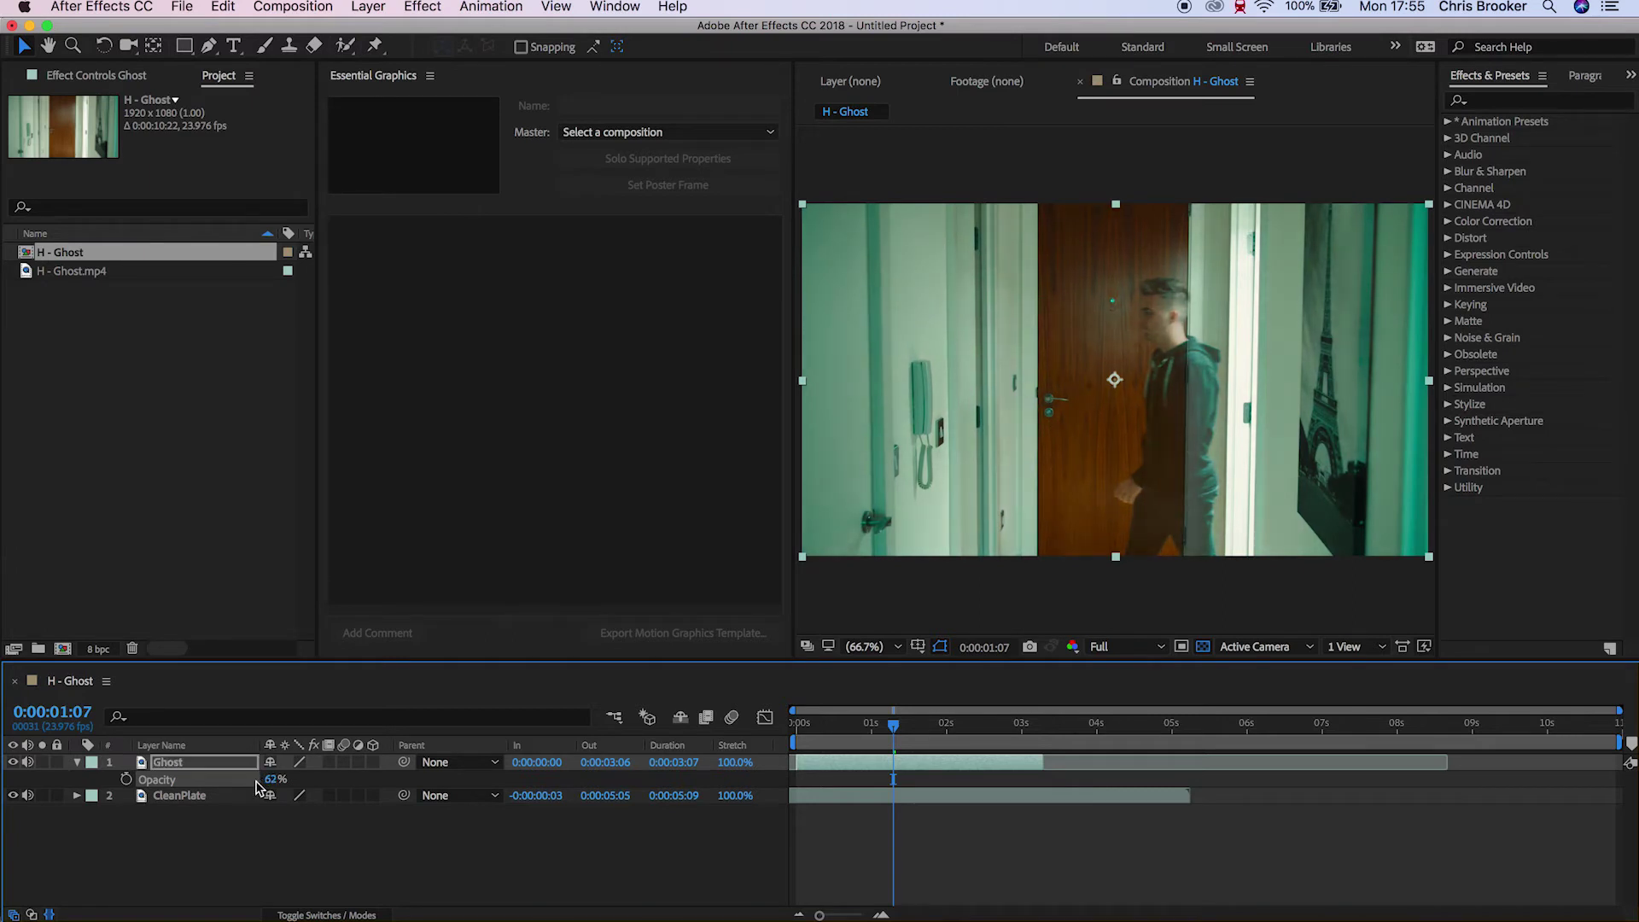
Step: Preview the translucent ghost over the hallway, stopping around 0:00:01:16
{"action": "left_click_drag", "start_coordinate": [866, 744], "coordinate": [801, 753]}
{"action": "key", "text": "space"}
{"action": "left_click_drag", "start_coordinate": [786, 475], "coordinate": [636, 476]}
{"action": "left_click_drag", "start_coordinate": [842, 744], "coordinate": [917, 749]}
{"action": "left_click", "coordinate": [1029, 823]}
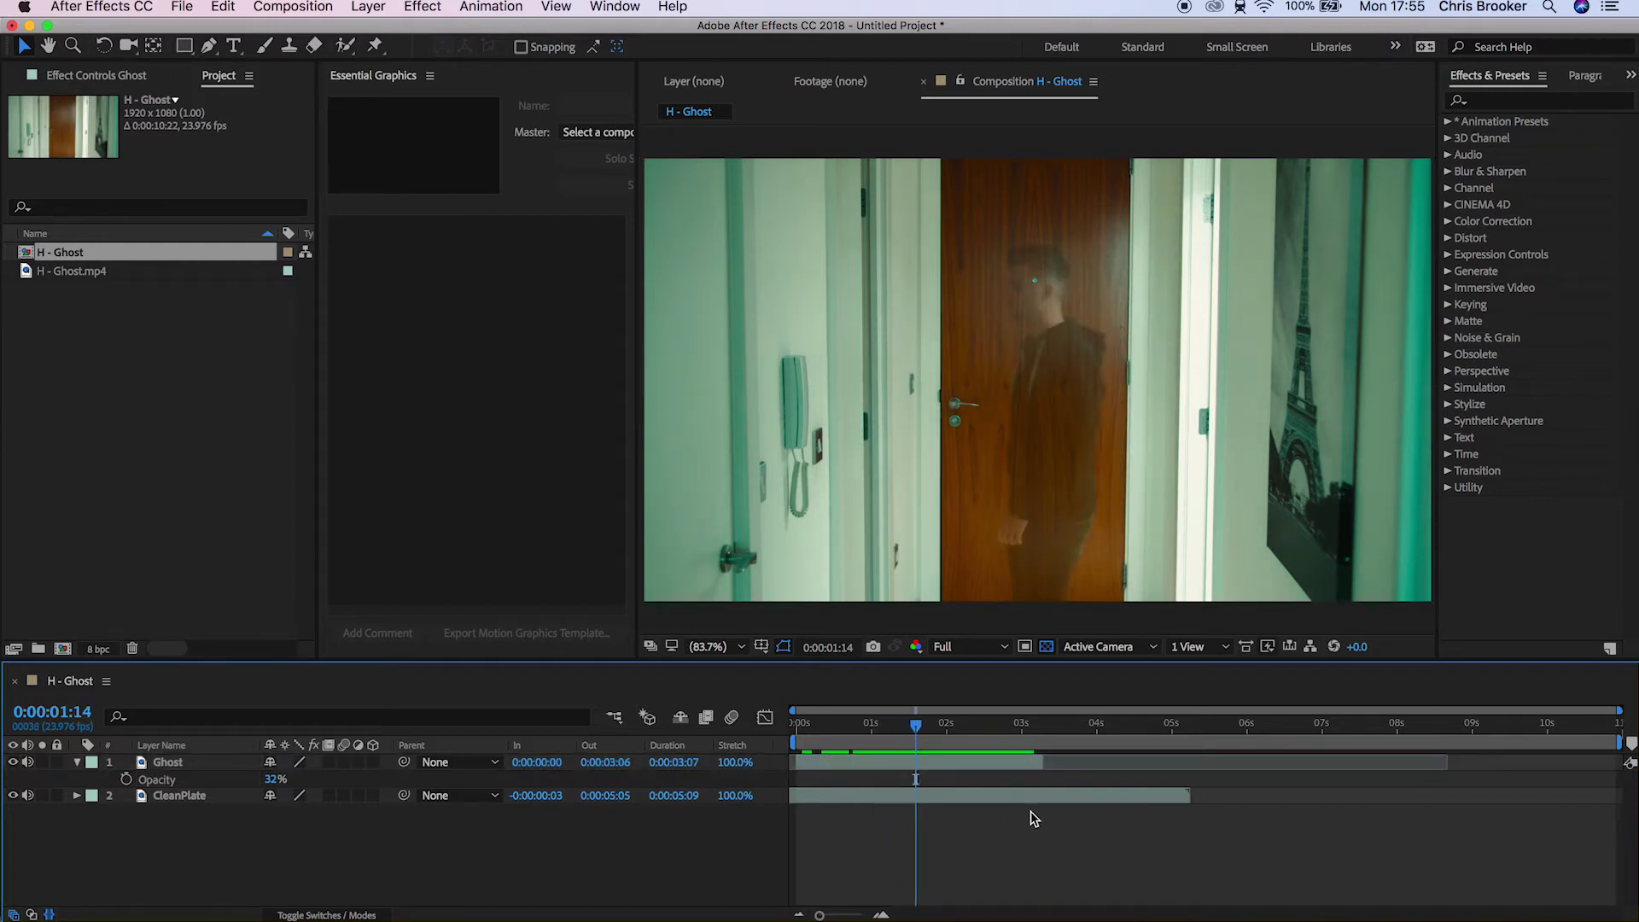
{"action": "key", "text": "space"}
{"action": "left_click", "coordinate": [920, 725]}
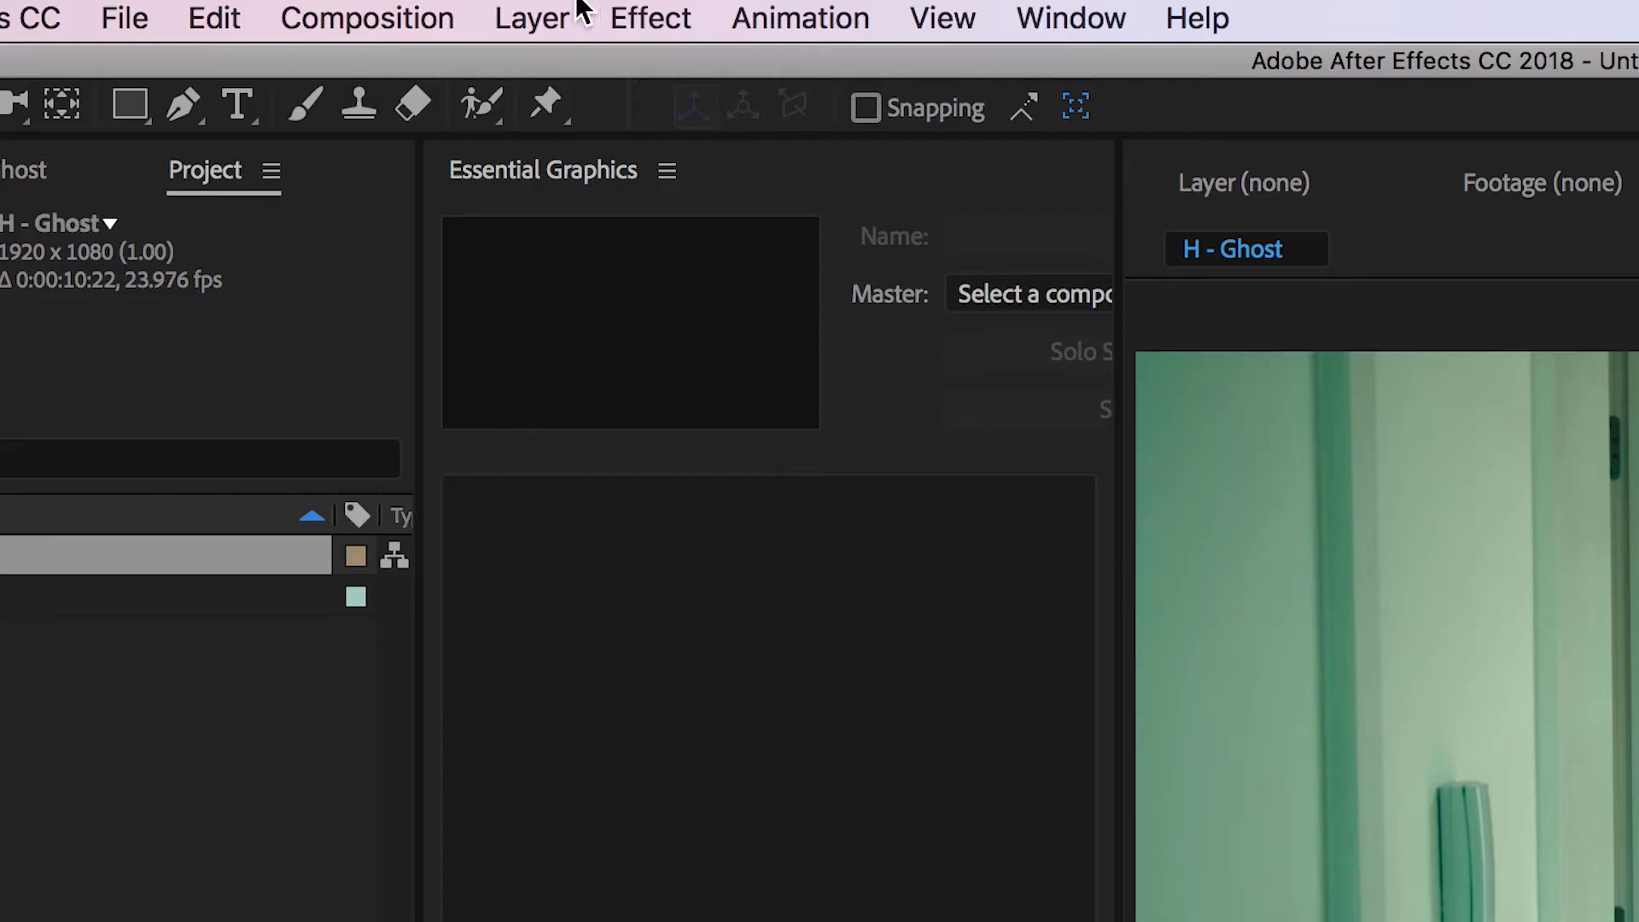
Step: Add an adjustment layer and draw an ellipse mask over the door
{"action": "left_click", "coordinate": [376, 7]}
{"action": "mouse_move", "coordinate": [416, 36]}
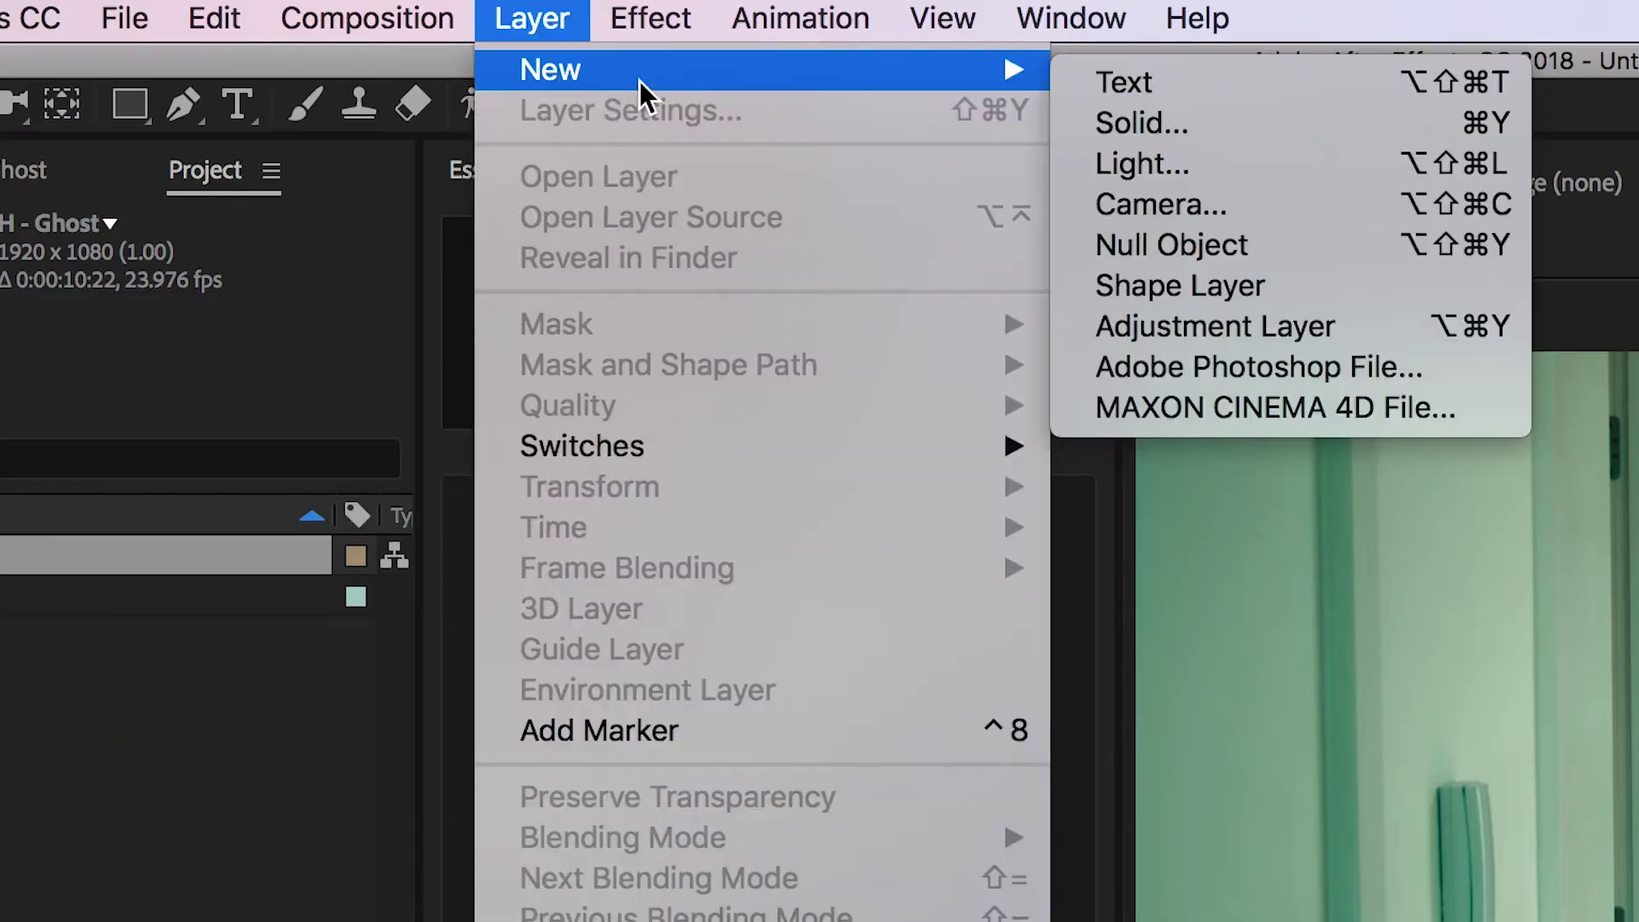
{"action": "left_click", "coordinate": [1183, 322]}
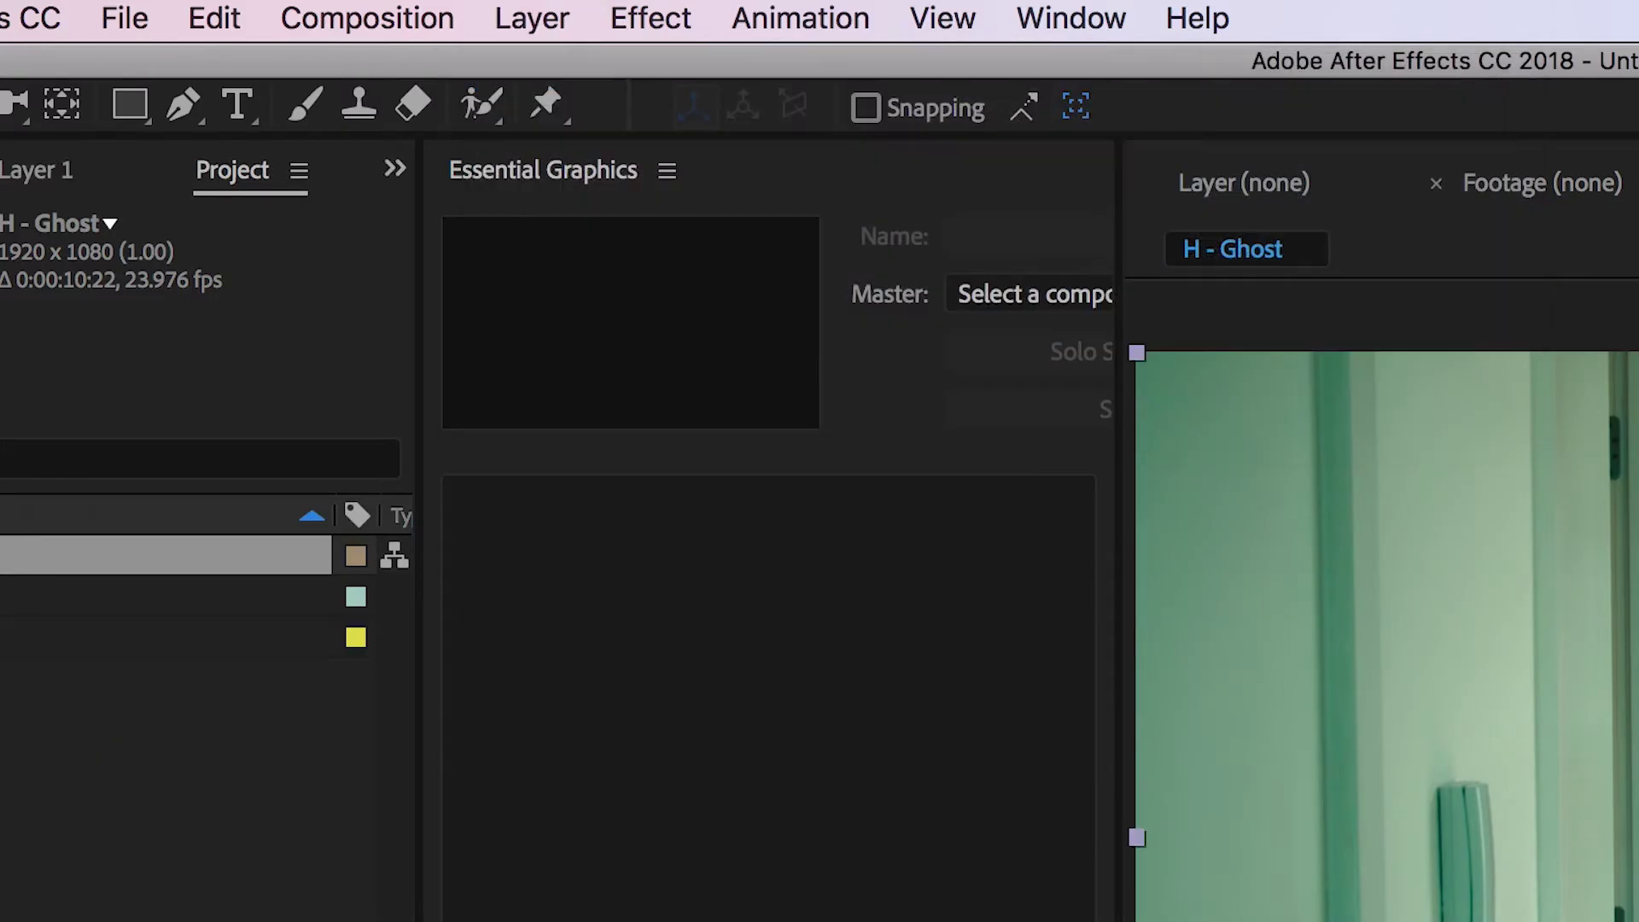
{"action": "left_click_drag", "start_coordinate": [141, 99], "coordinate": [244, 195]}
{"action": "left_click_drag", "start_coordinate": [946, 213], "coordinate": [1132, 646]}
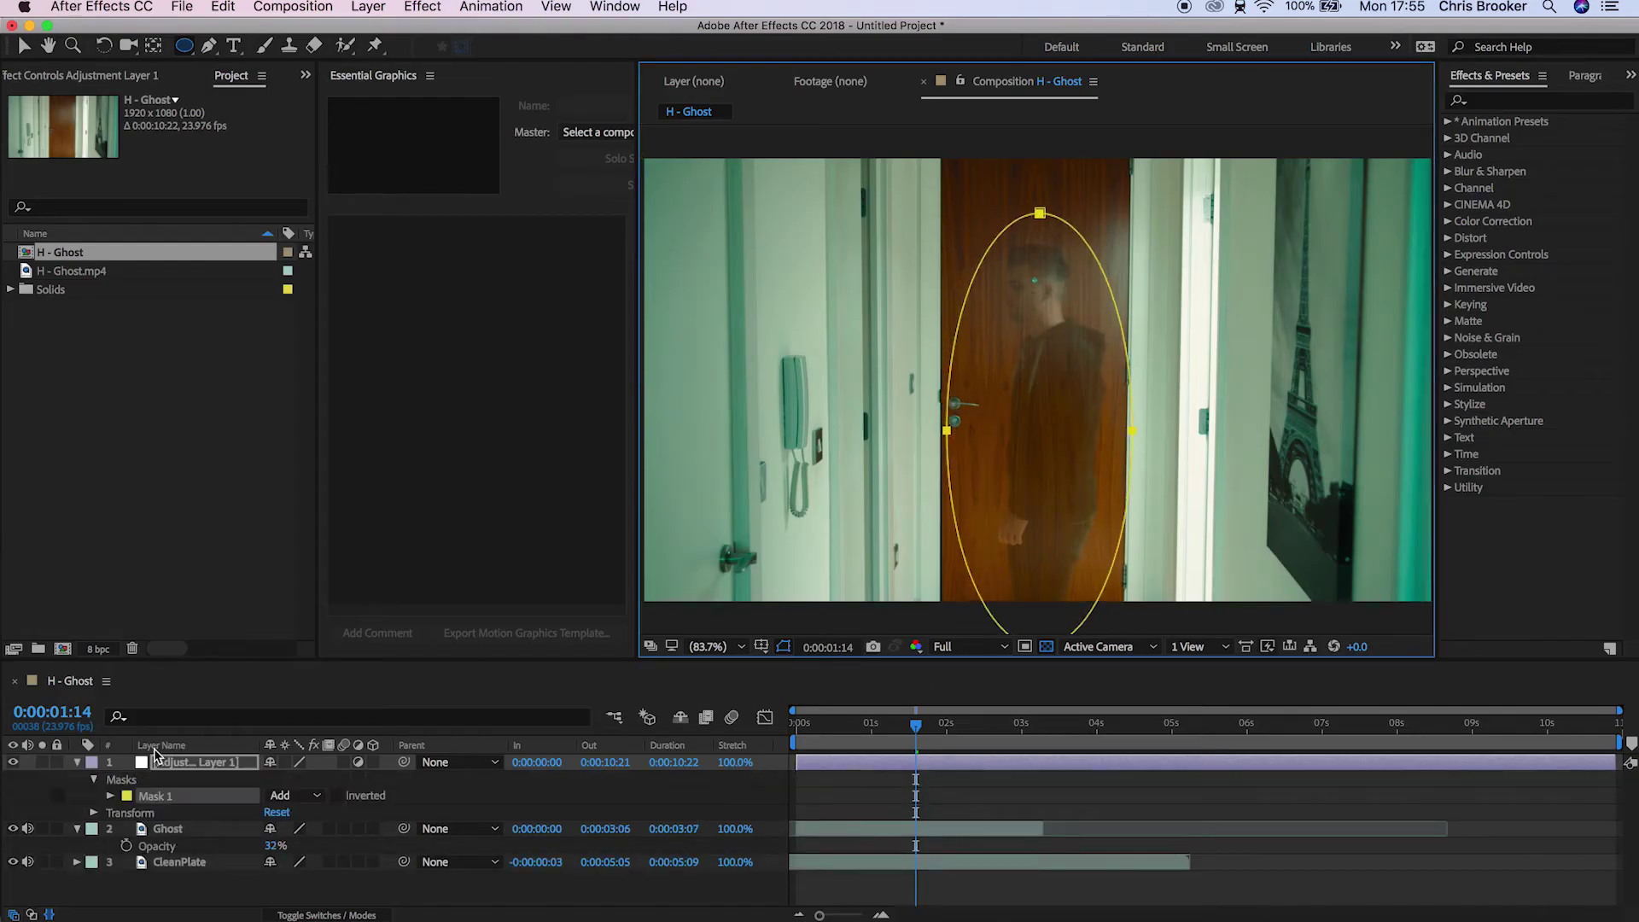
Step: Keyframe Mask Path with the ellipse on the ghost, starting at the Eiffel Tower picture
{"action": "left_click", "coordinate": [110, 796]}
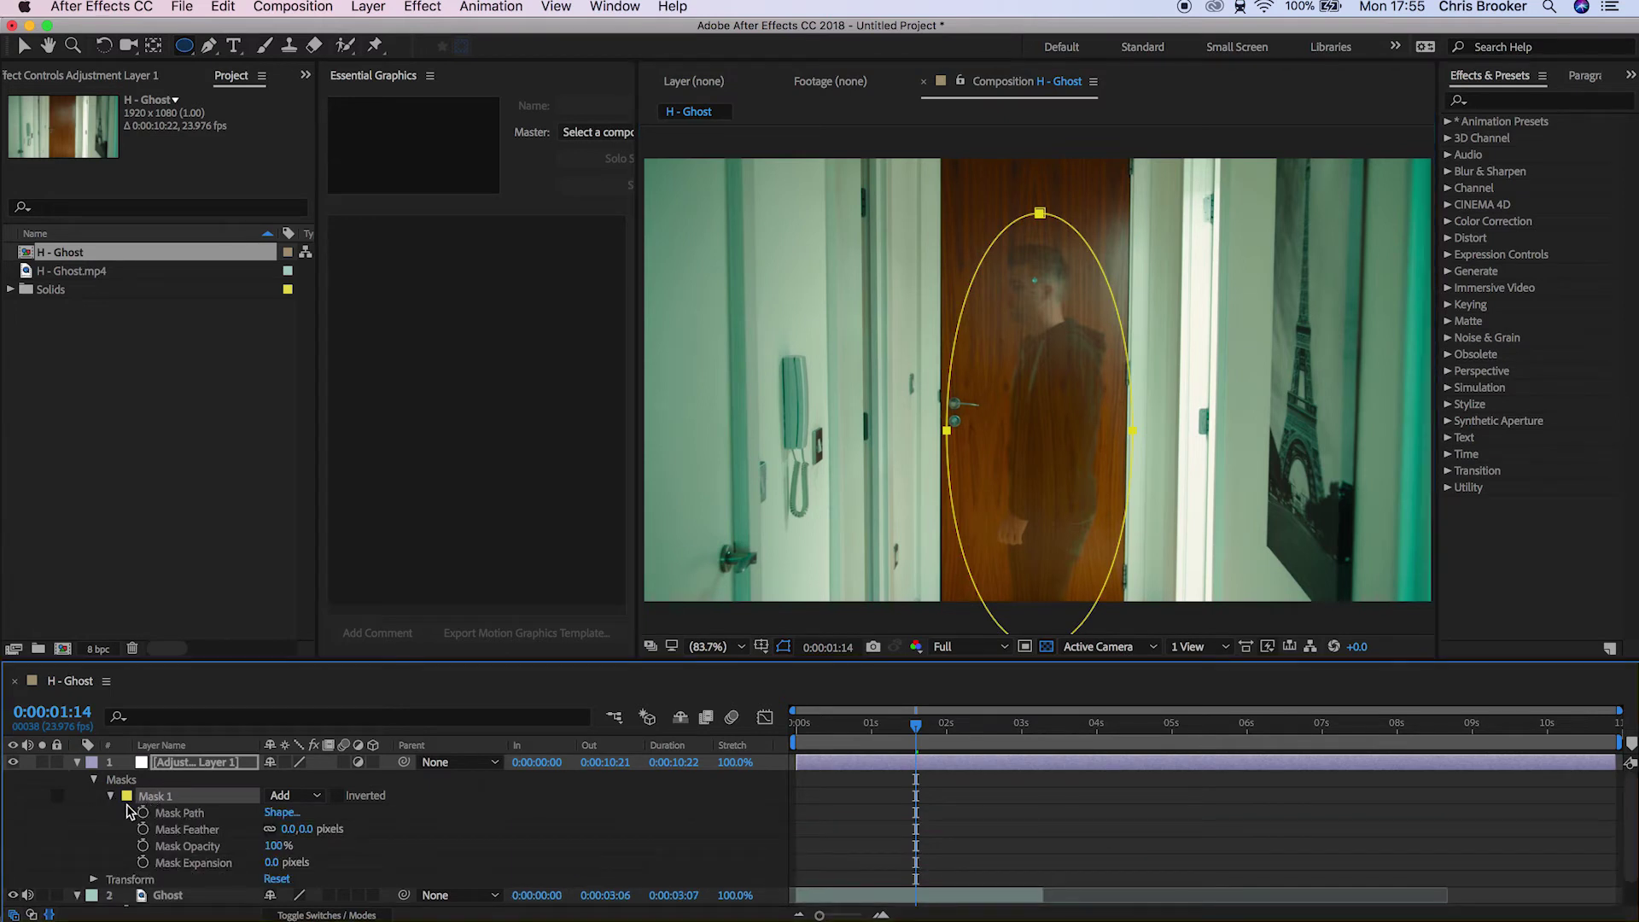
{"action": "left_click", "coordinate": [139, 816]}
{"action": "left_click", "coordinate": [144, 813]}
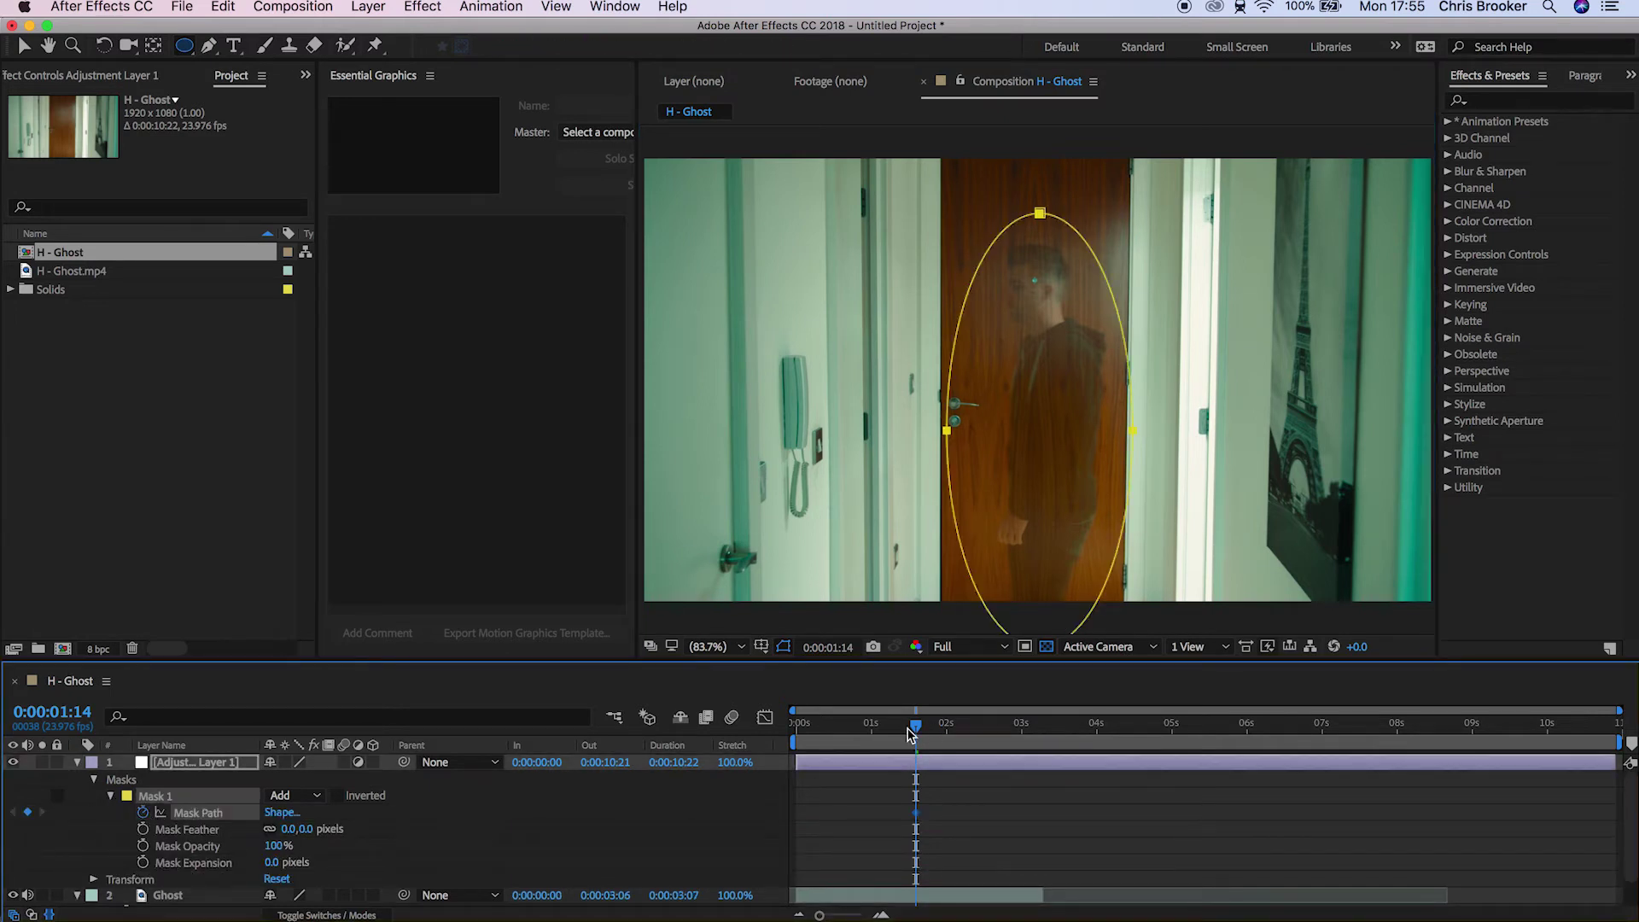
{"action": "key", "text": "Page_Up"}
{"action": "key", "text": "Page_Up"}
{"action": "key", "text": "Page_Up"}
{"action": "key", "text": "Page_Up"}
{"action": "key", "text": "Page_Up"}
{"action": "key", "text": "Page_Up"}
{"action": "key", "text": "Page_Up"}
{"action": "key", "text": "Page_Up"}
{"action": "key", "text": "Page_Up"}
{"action": "key", "text": "Page_Up"}
{"action": "key", "text": "Page_Up"}
{"action": "key", "text": "Page_Up"}
{"action": "key", "text": "Page_Up"}
{"action": "key", "text": "Page_Up"}
{"action": "key", "text": "Page_Up"}
{"action": "key", "text": "Page_Up"}
{"action": "key", "text": "Page_Up"}
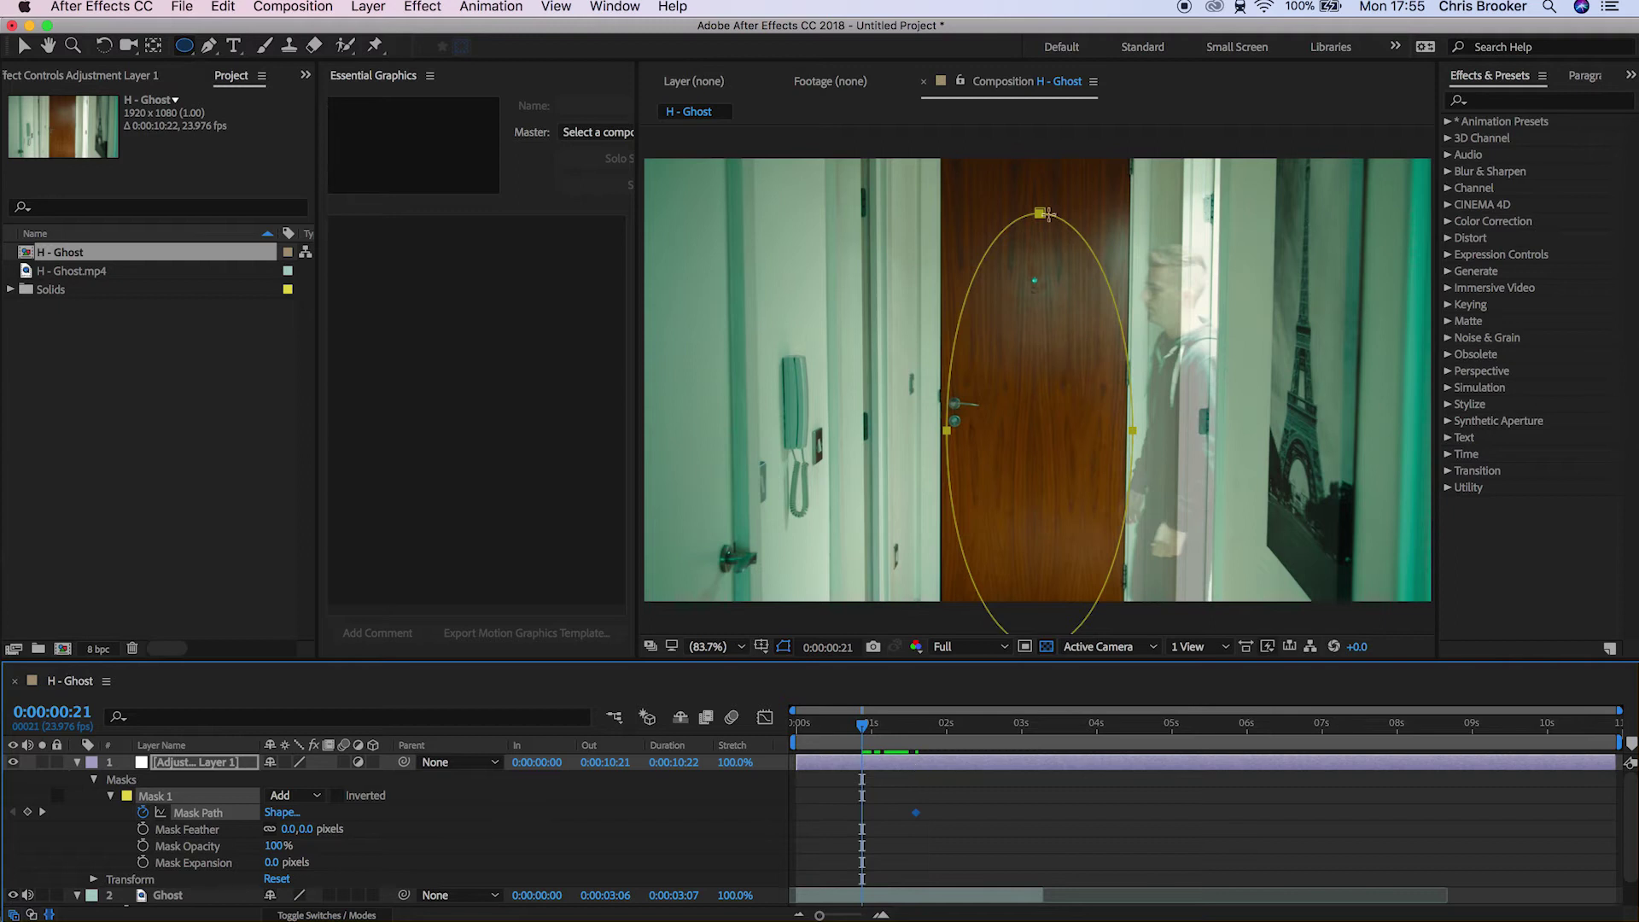
{"action": "left_click", "coordinate": [23, 47]}
{"action": "left_click_drag", "start_coordinate": [1037, 203], "coordinate": [1172, 207]}
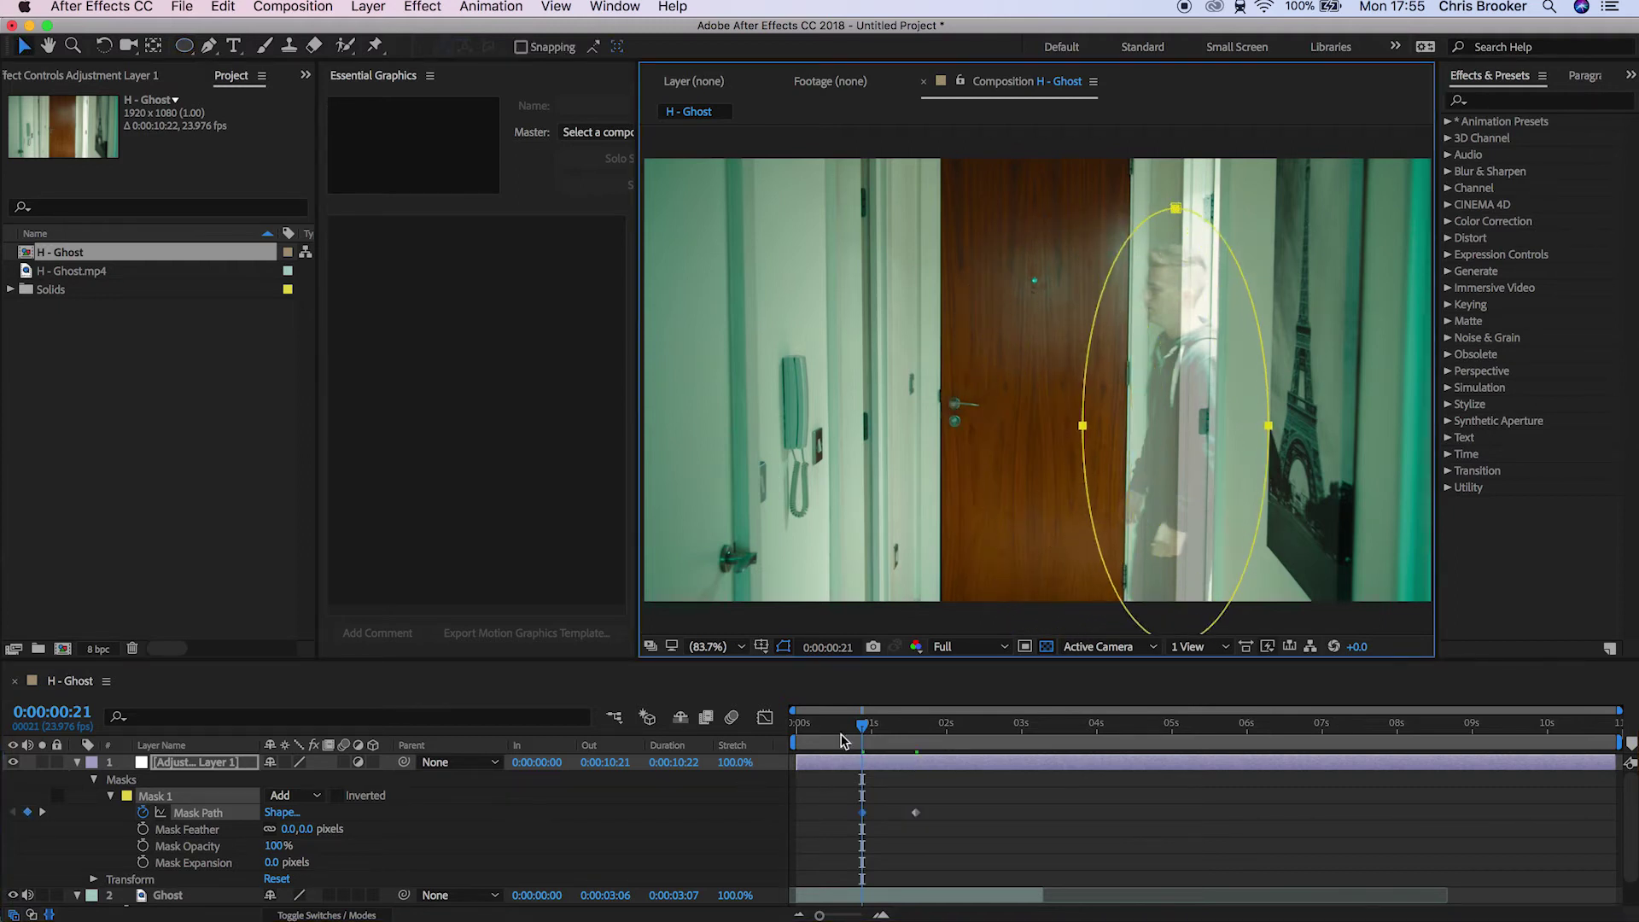
{"action": "mouse_move", "coordinate": [843, 741]}
{"action": "left_mouse_down"}
{"action": "mouse_move", "coordinate": [889, 740]}
{"action": "mouse_move", "coordinate": [830, 741]}
{"action": "left_mouse_up"}
{"action": "left_click_drag", "start_coordinate": [1206, 208], "coordinate": [1263, 207]}
{"action": "left_click_drag", "start_coordinate": [824, 727], "coordinate": [796, 727]}
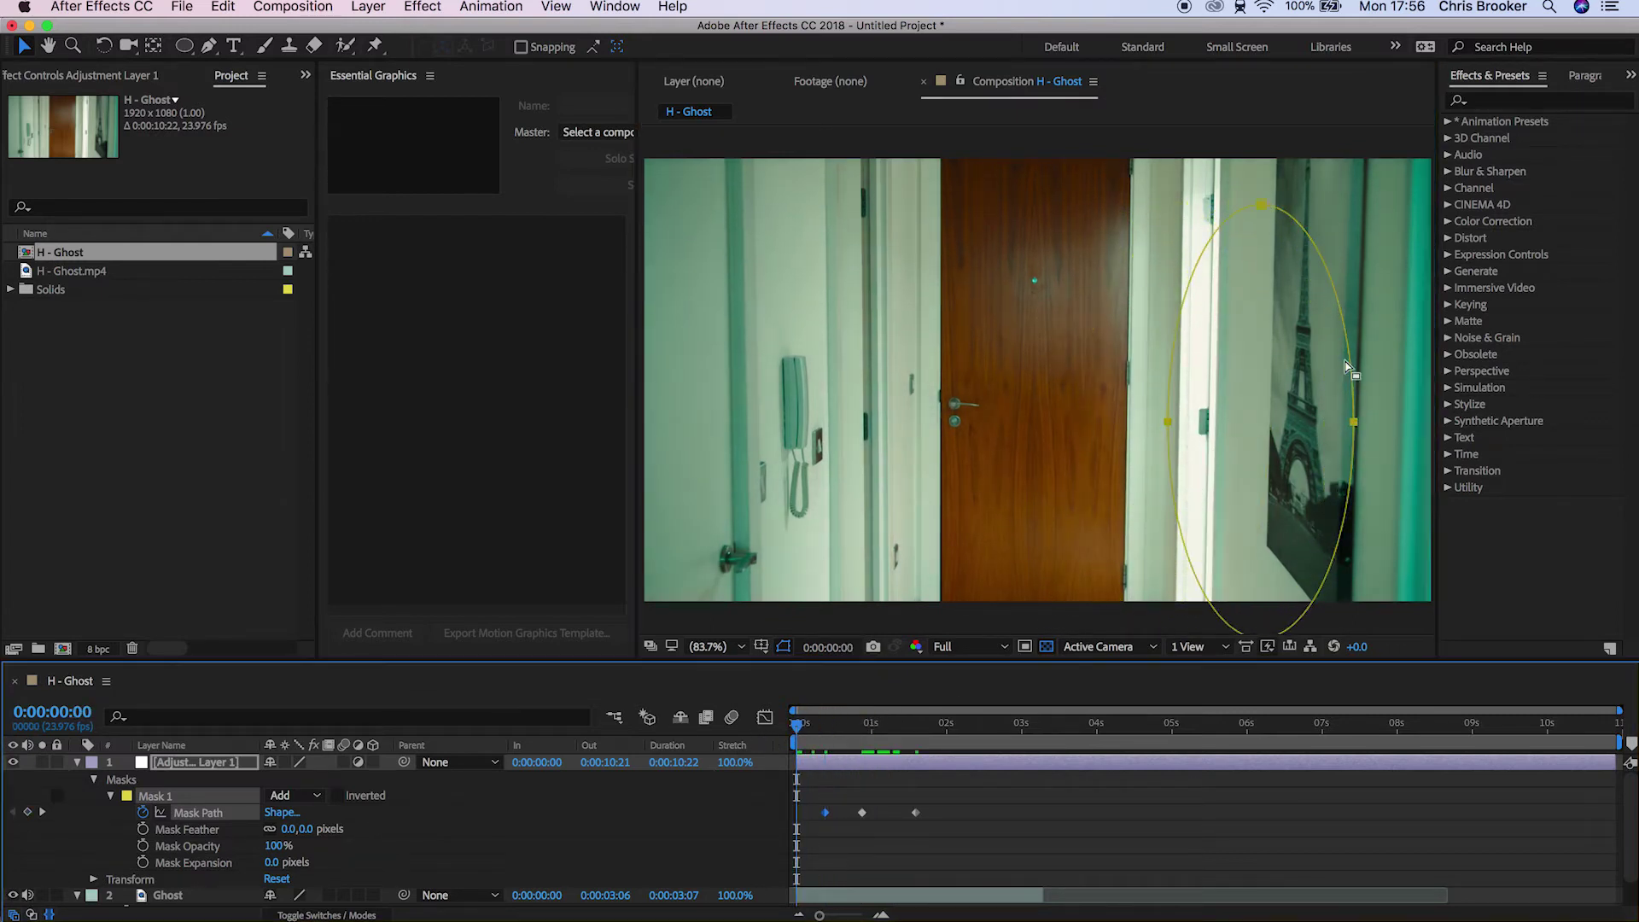
{"action": "left_click_drag", "start_coordinate": [1272, 204], "coordinate": [1315, 221]}
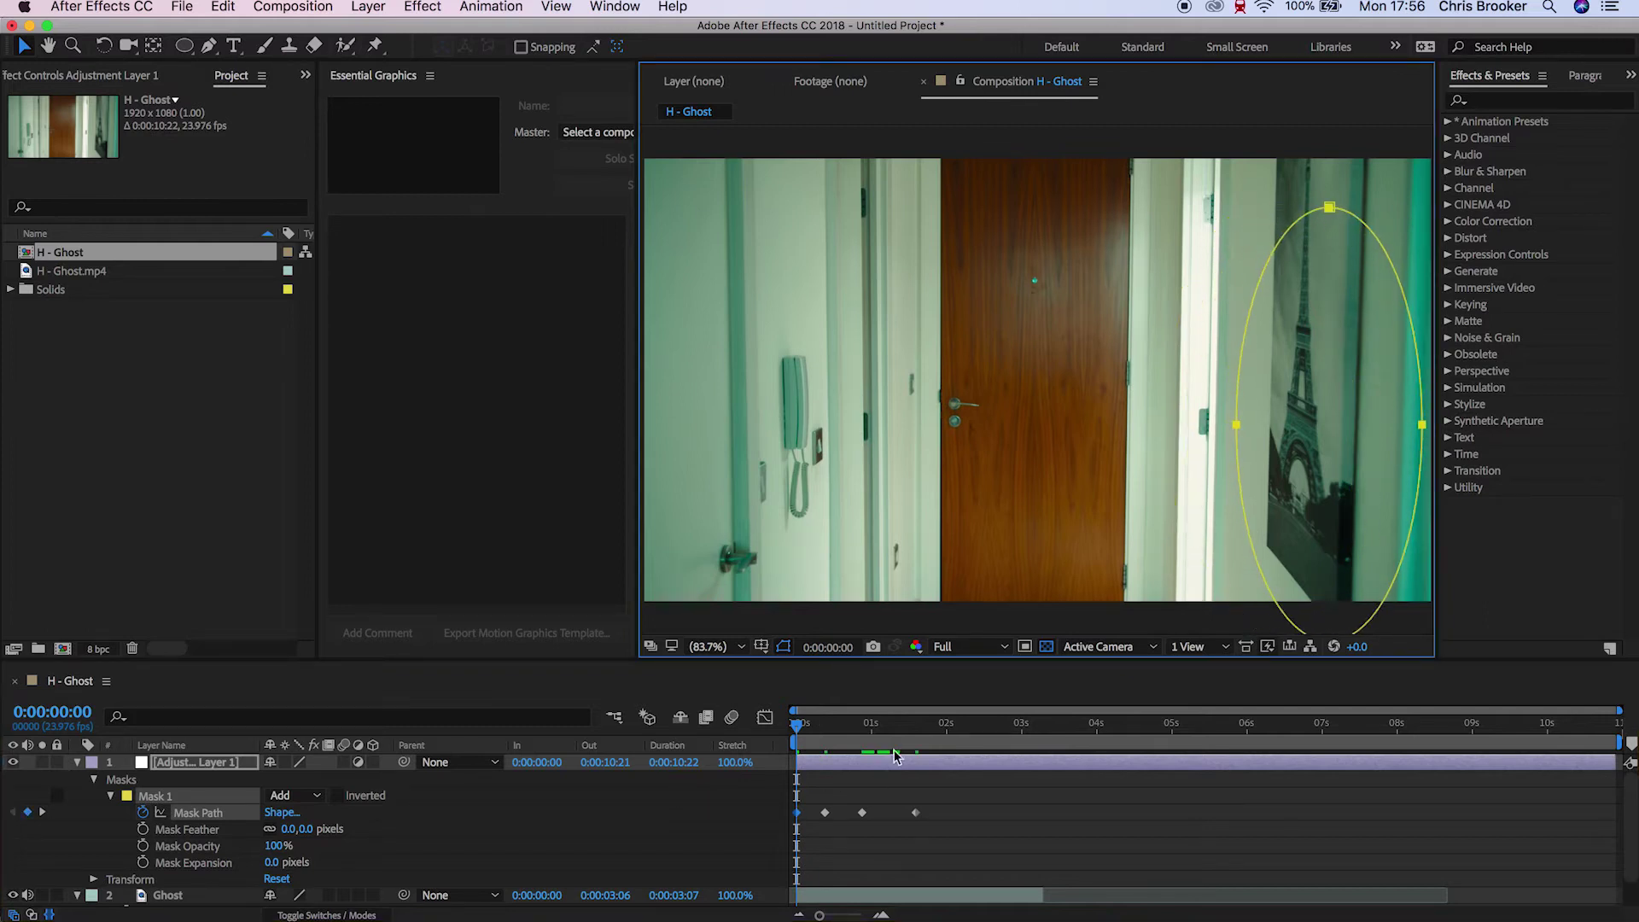
{"action": "key", "text": "space"}
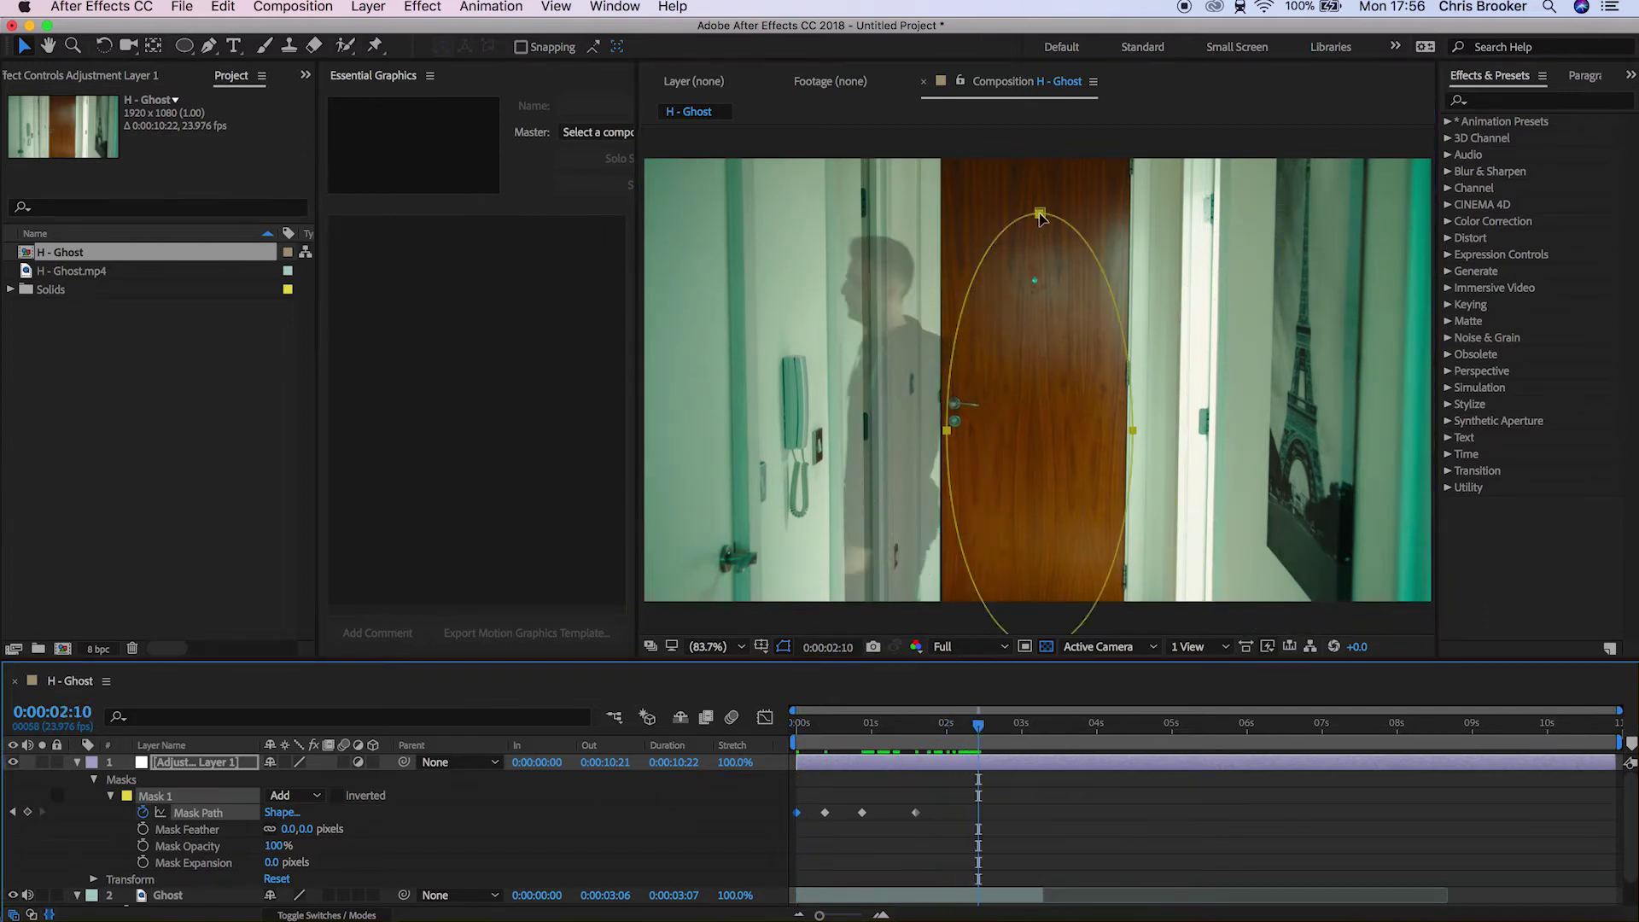
Step: Keyframe the mask following the ghost left at 0:00:02:17 and 0:00:03:04, then review
{"action": "left_click_drag", "start_coordinate": [1040, 218], "coordinate": [886, 215]}
{"action": "left_click_drag", "start_coordinate": [996, 728], "coordinate": [1005, 731]}
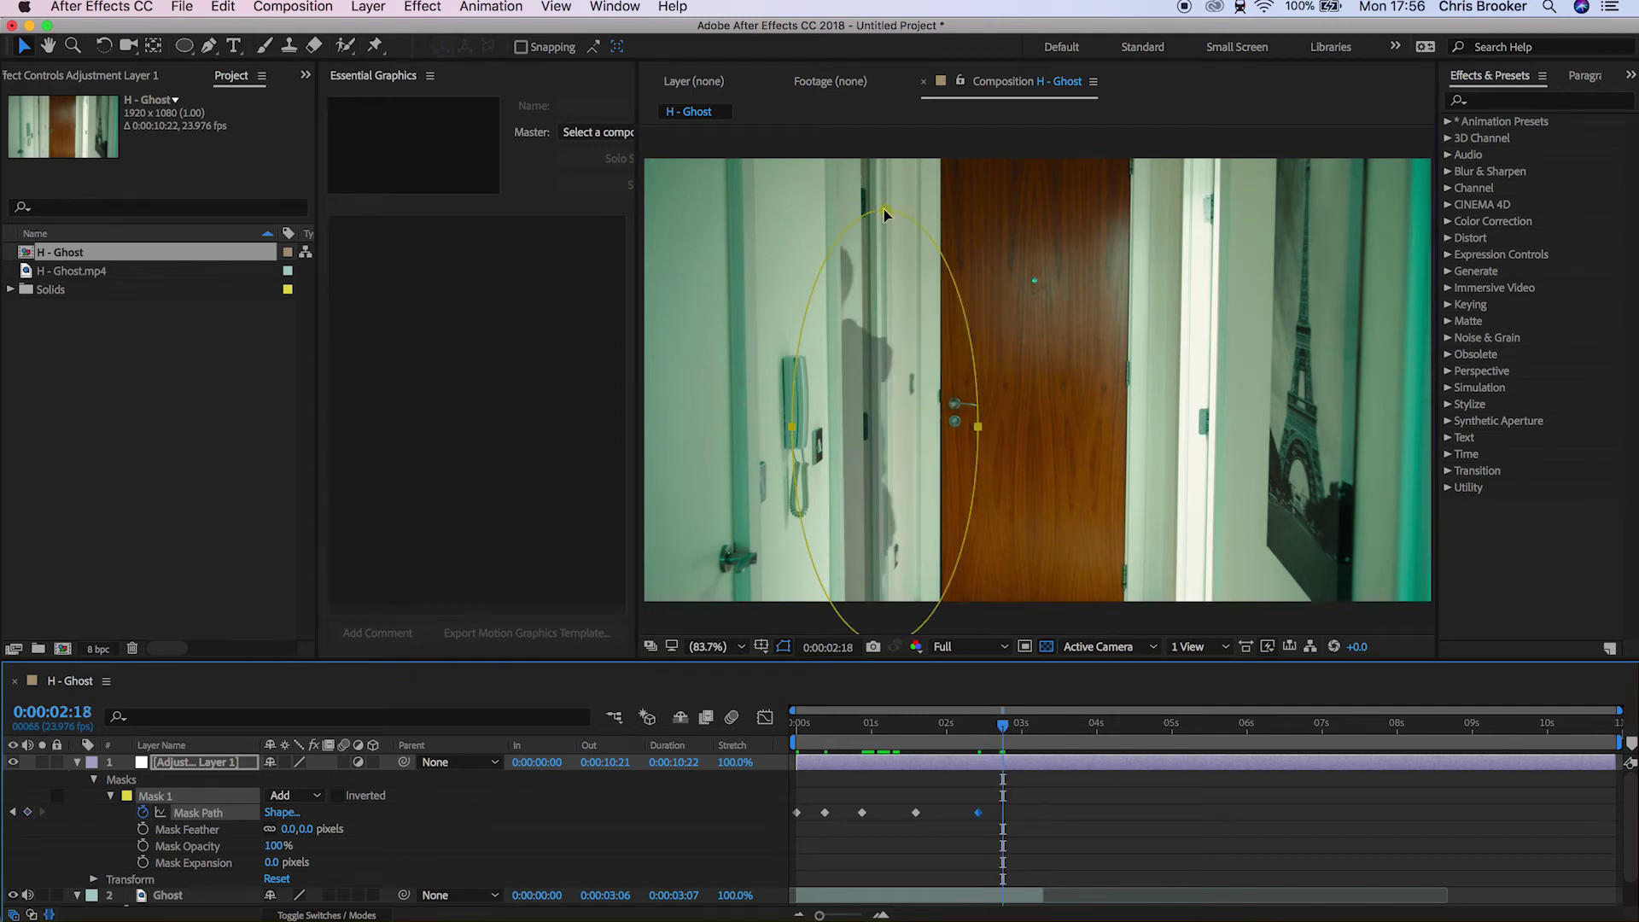
{"action": "left_click_drag", "start_coordinate": [885, 208], "coordinate": [833, 208]}
{"action": "left_click_drag", "start_coordinate": [1021, 736], "coordinate": [1034, 735]}
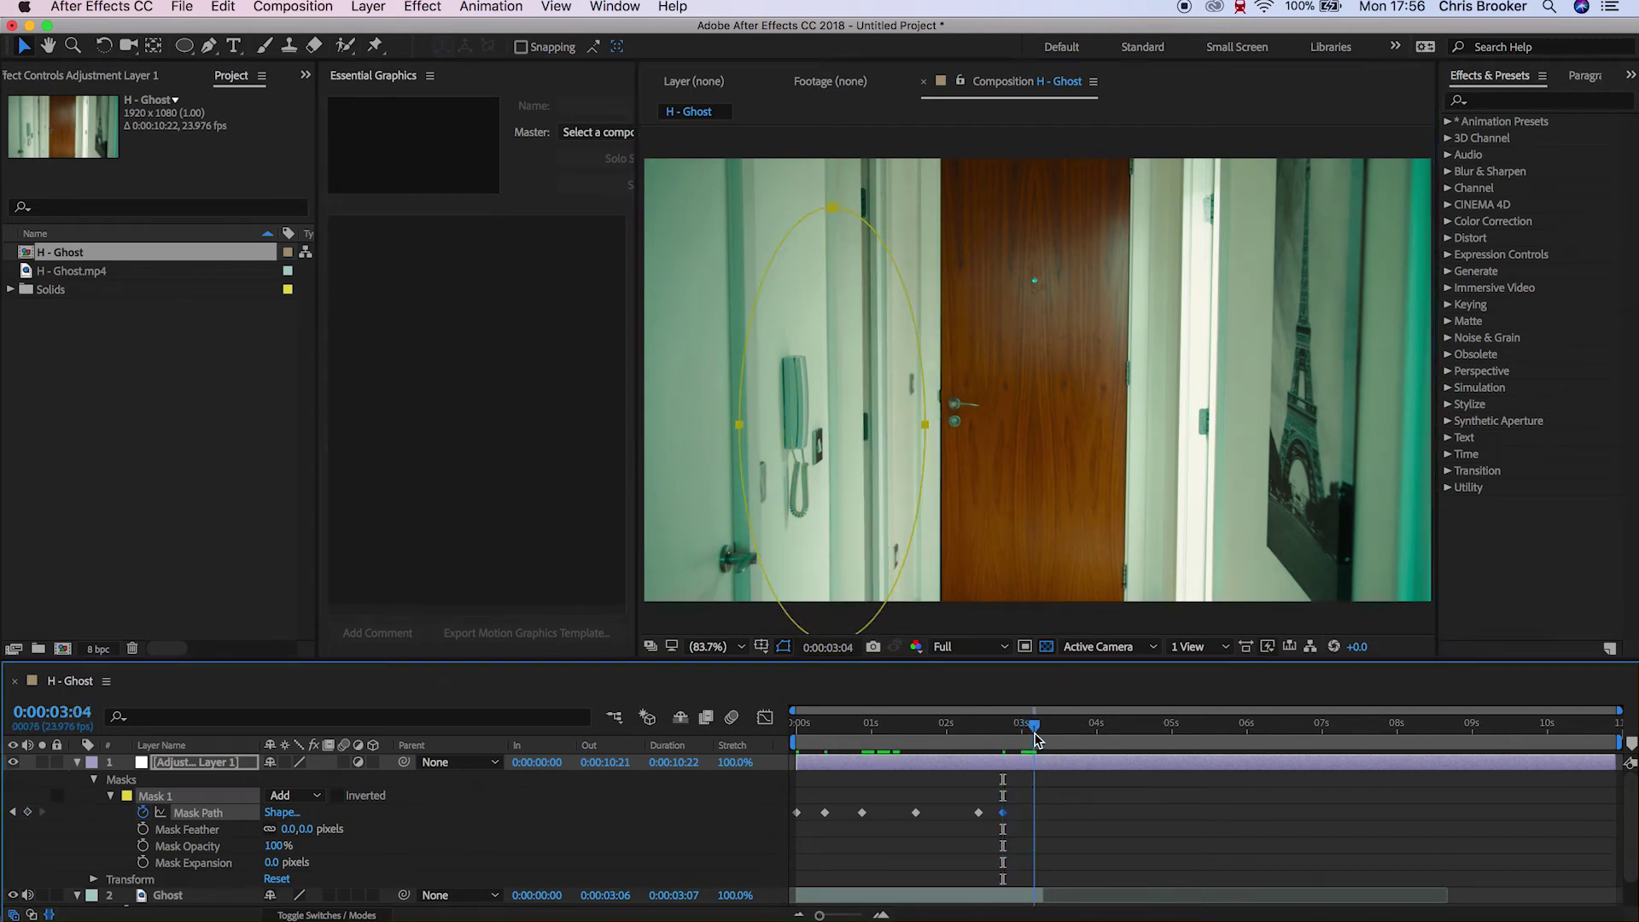
{"action": "left_click_drag", "start_coordinate": [832, 207], "coordinate": [659, 210]}
{"action": "left_click", "coordinate": [1056, 727]}
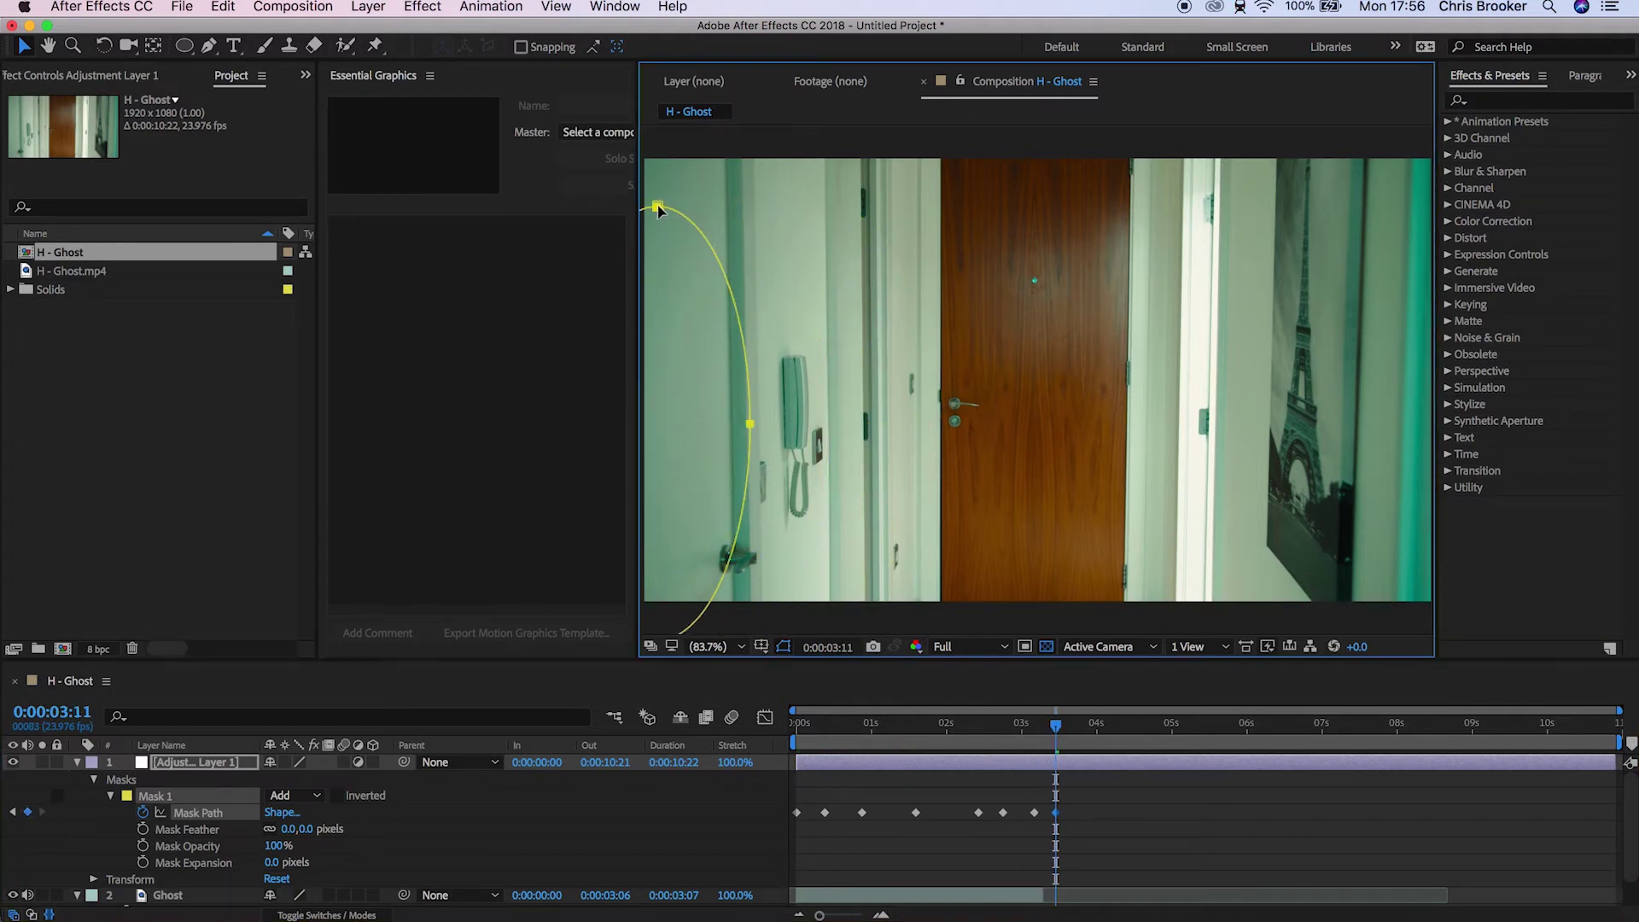
{"action": "left_click_drag", "start_coordinate": [1069, 736], "coordinate": [907, 732]}
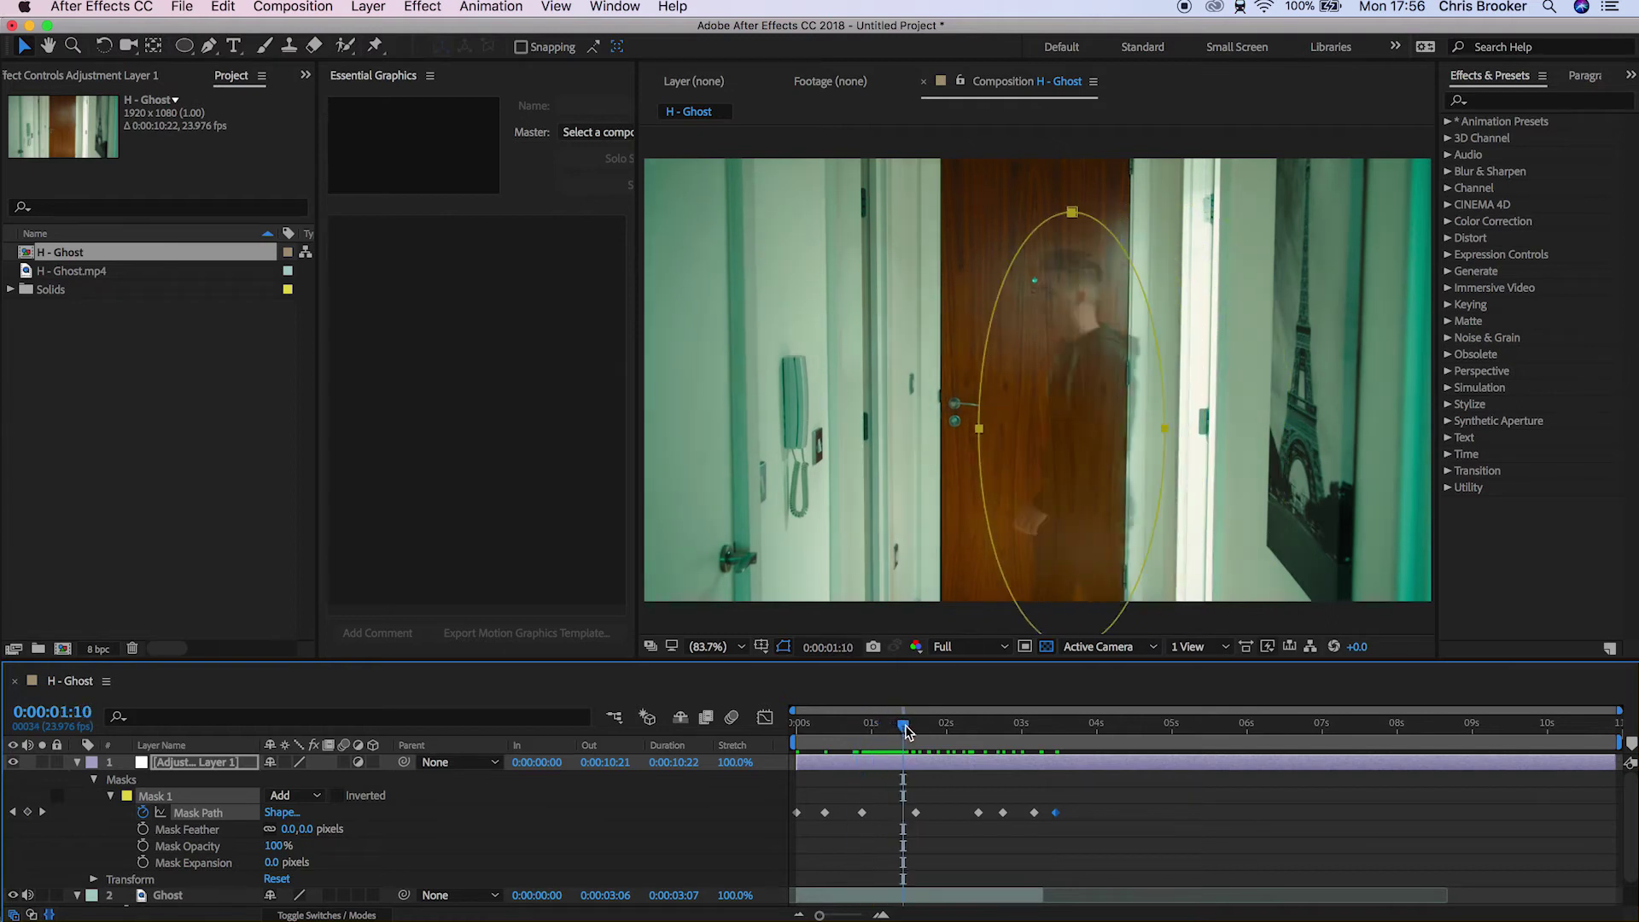
Step: Apply the Levels effect to the adjustment layer
{"action": "left_click", "coordinate": [1500, 102]}
{"action": "type", "text": "lev"}
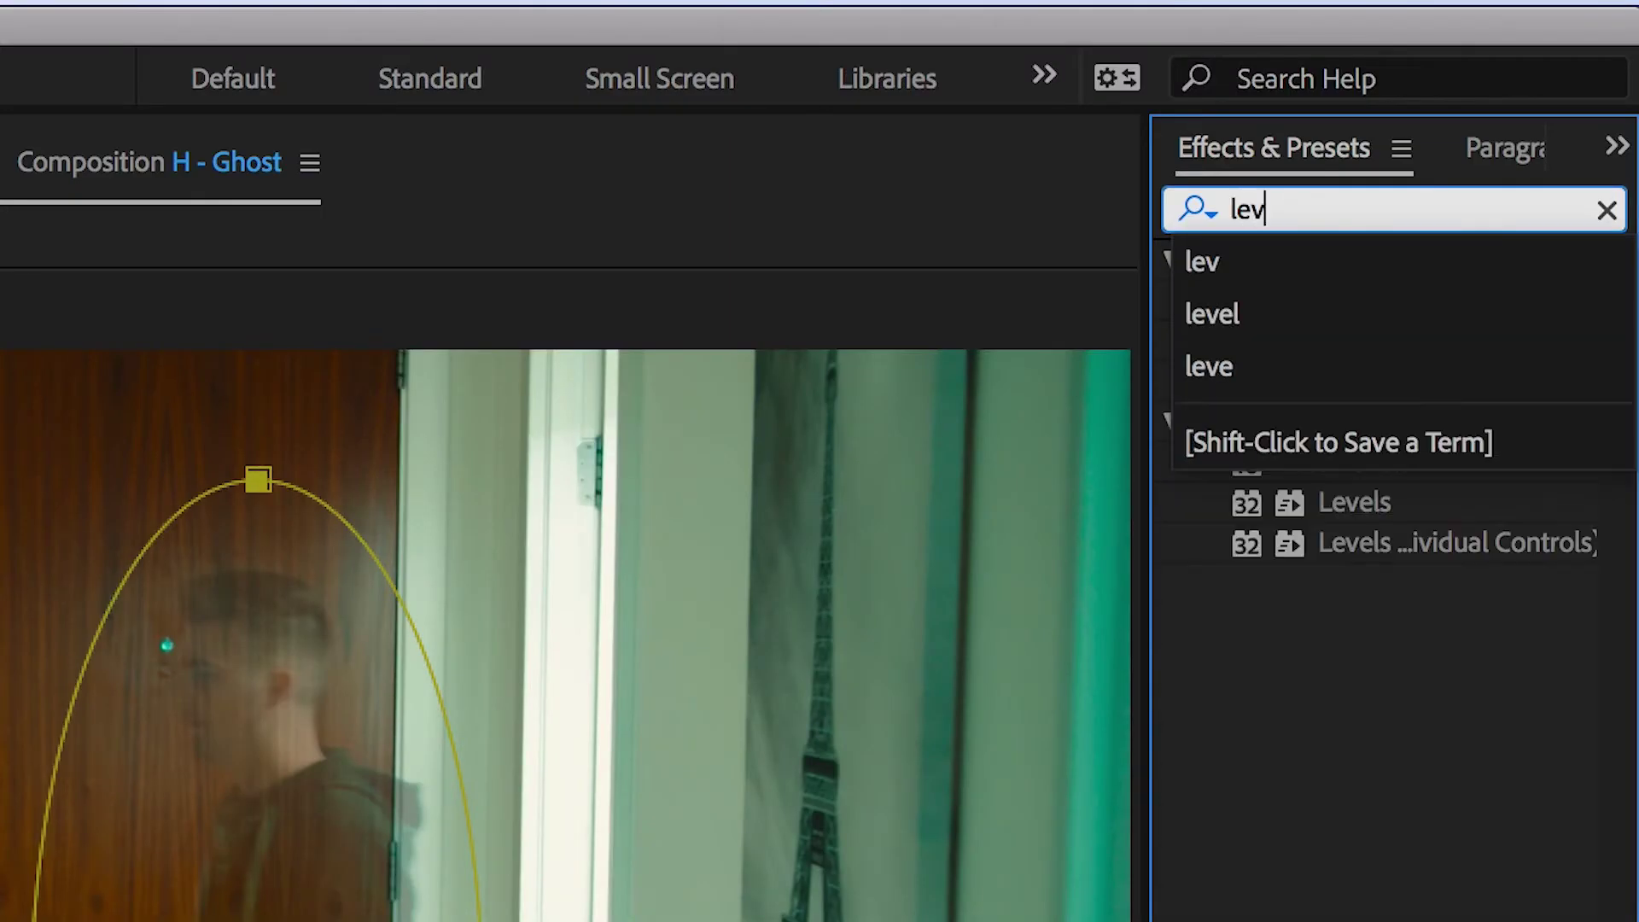
{"action": "left_click_drag", "start_coordinate": [1359, 504], "coordinate": [1058, 580]}
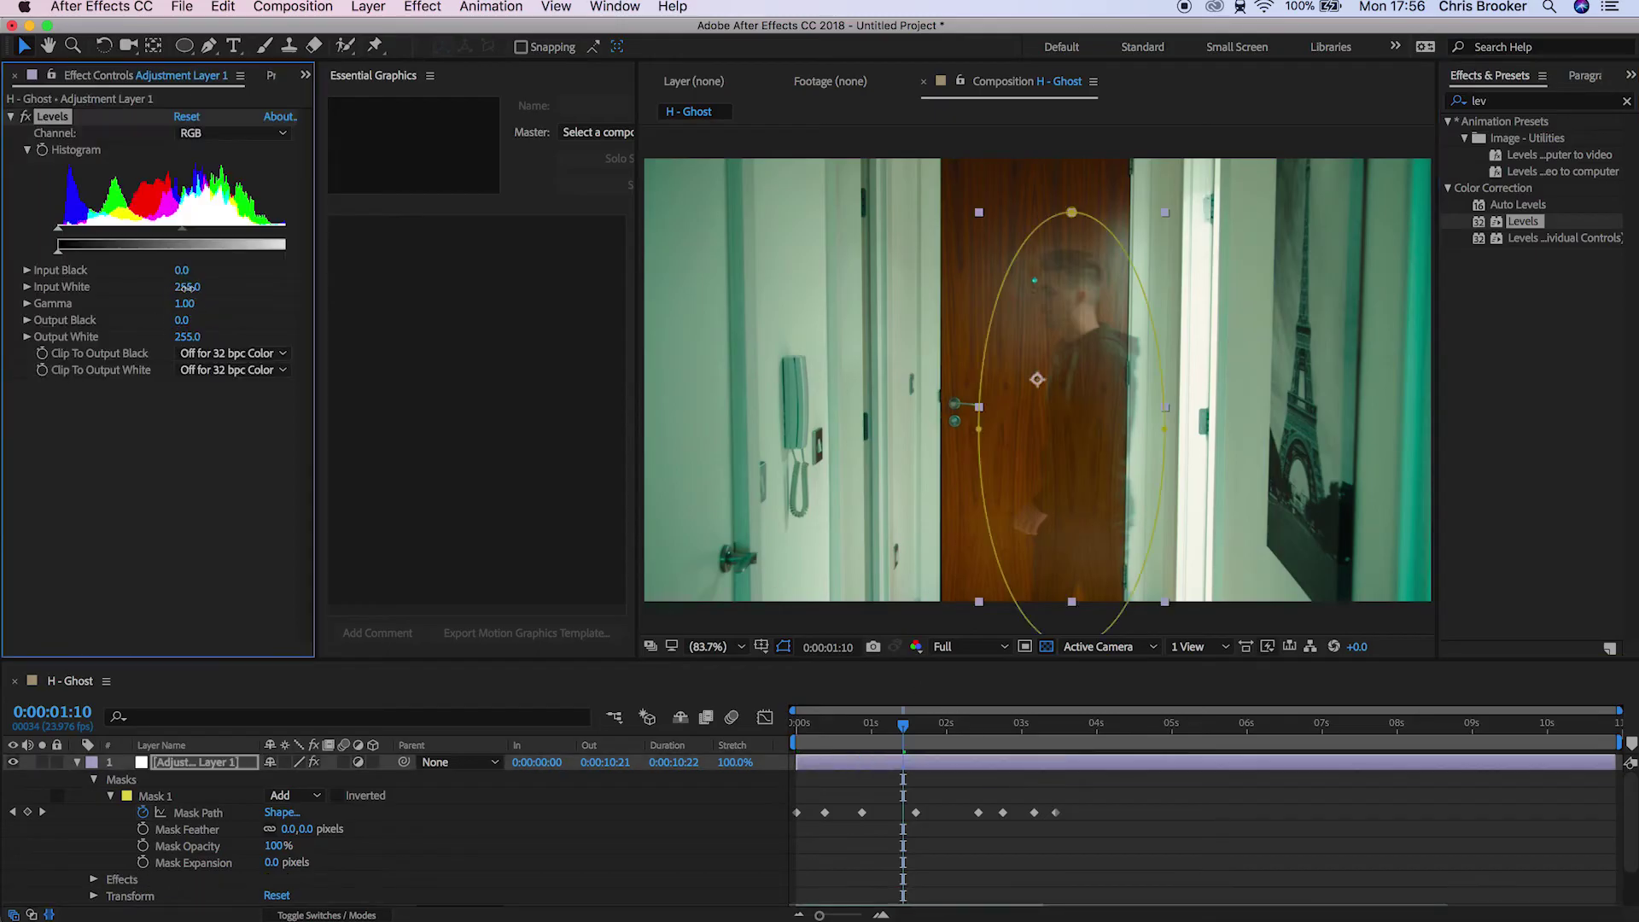
Step: Lower Levels Input White and feather the mask edge to 314 pixels
{"action": "left_click_drag", "start_coordinate": [187, 289], "coordinate": [163, 290]}
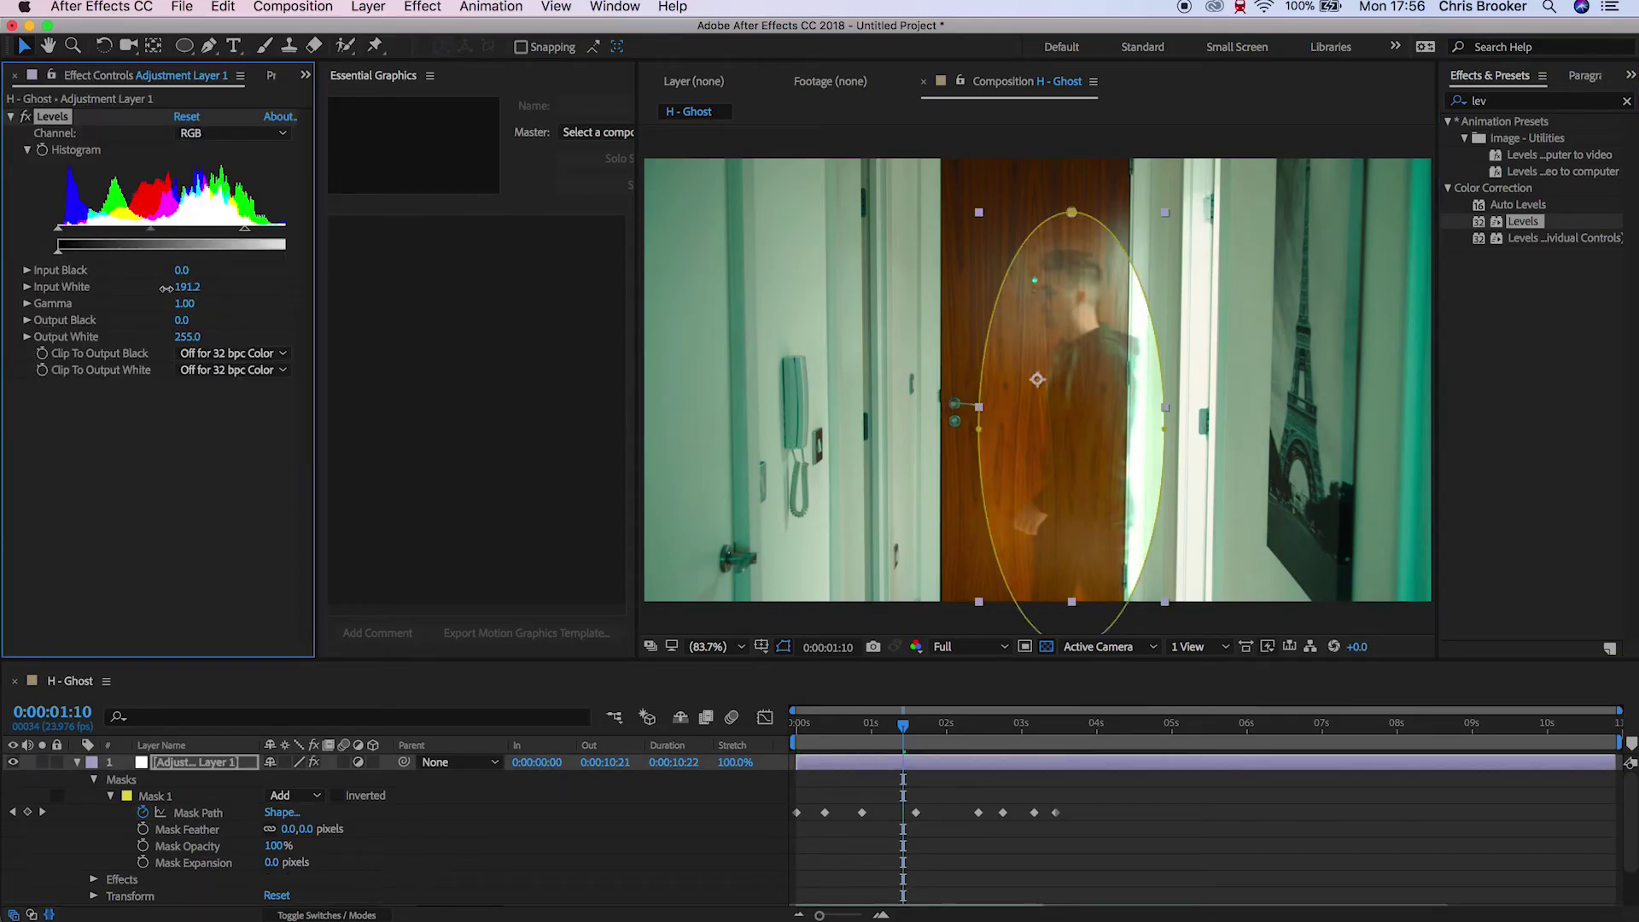
{"action": "left_click_drag", "start_coordinate": [295, 835], "coordinate": [374, 820]}
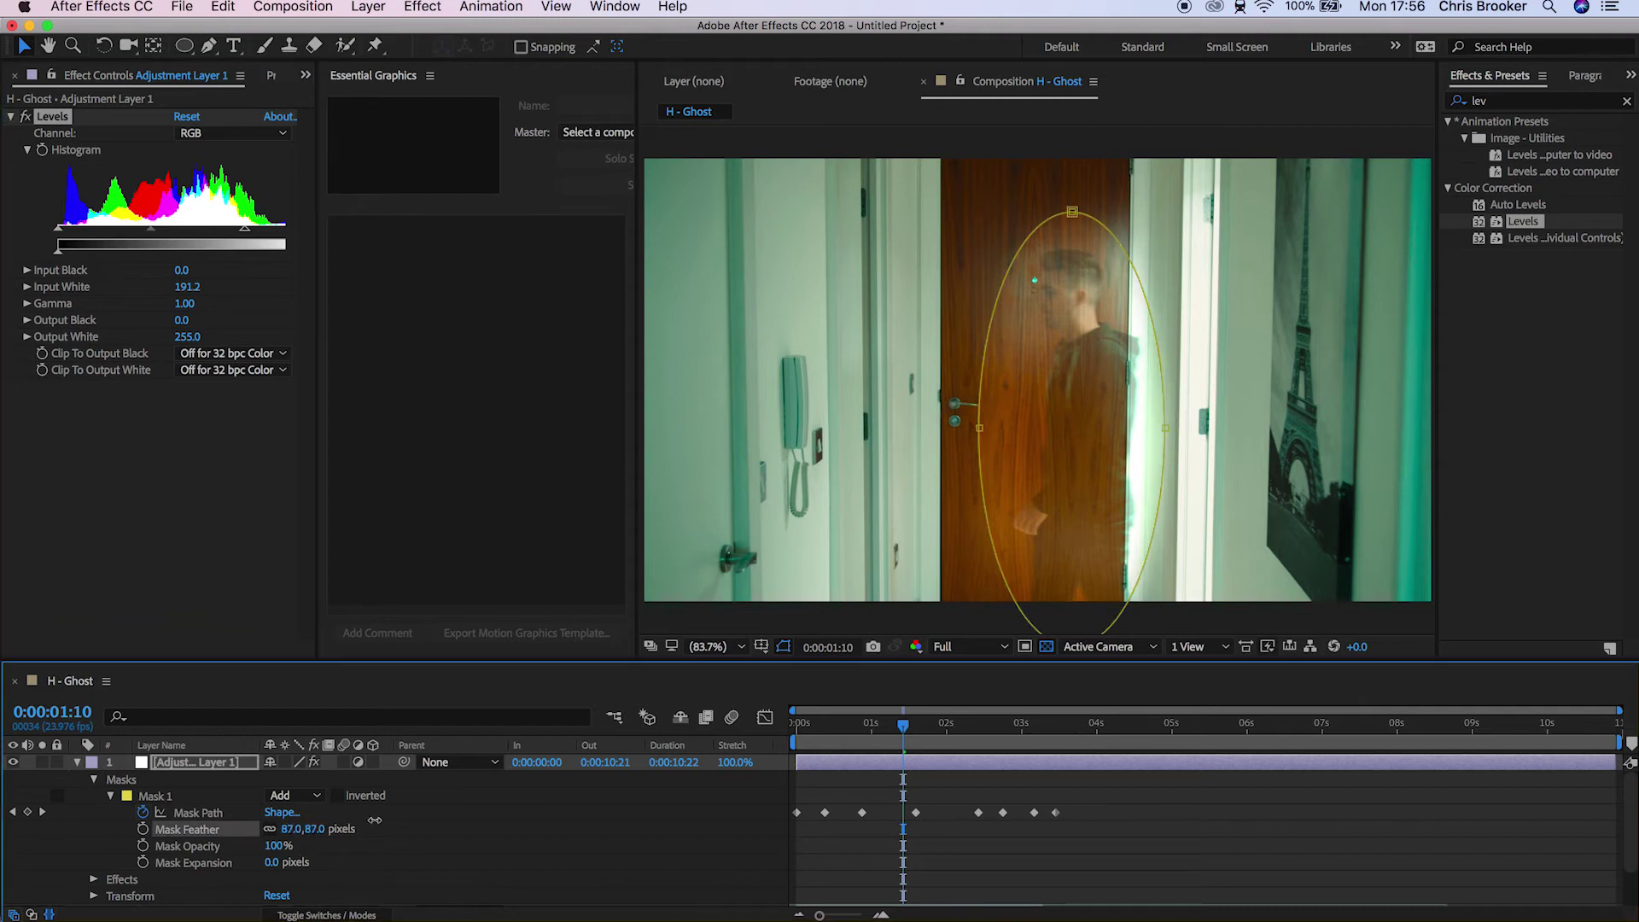
{"action": "left_click_drag", "start_coordinate": [477, 812], "coordinate": [475, 812]}
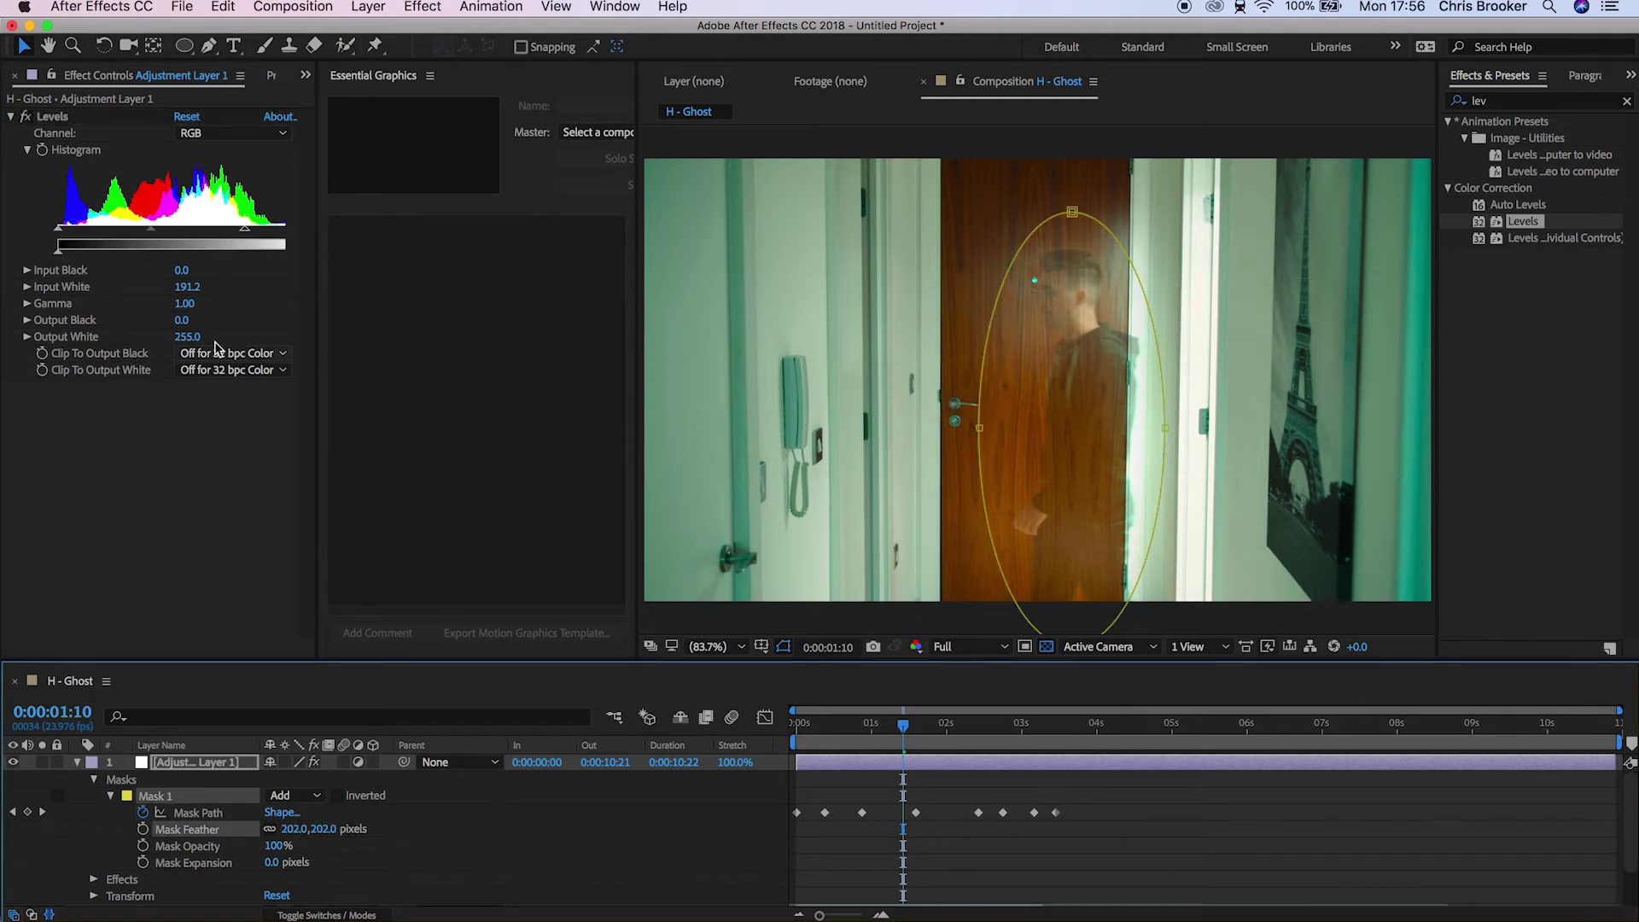
{"action": "left_click_drag", "start_coordinate": [195, 290], "coordinate": [183, 290]}
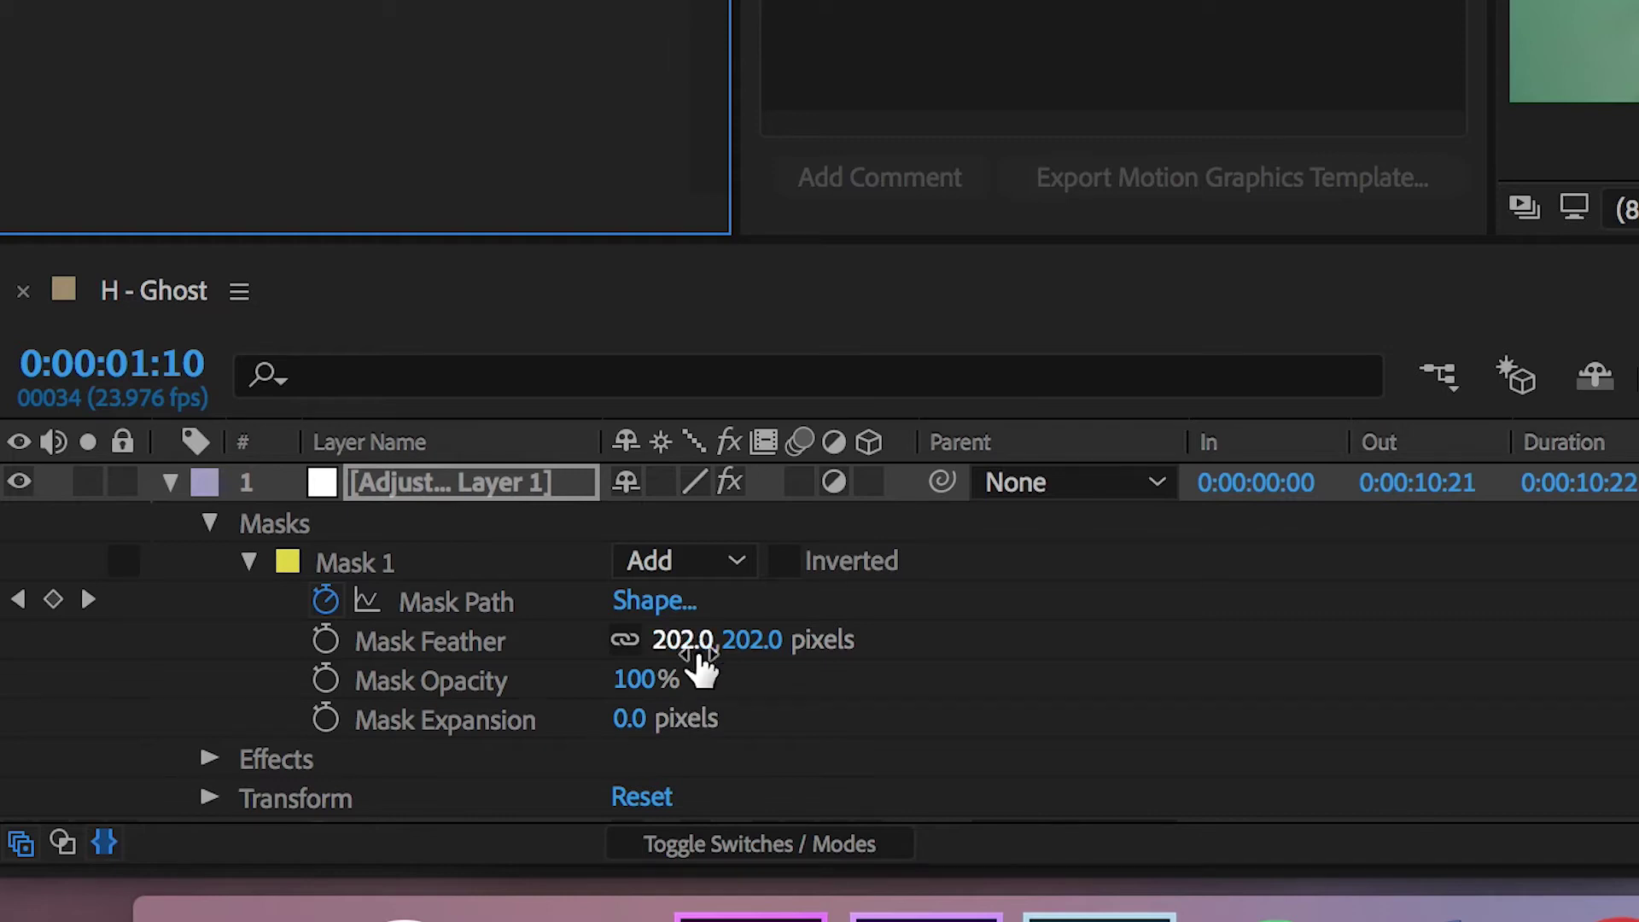
{"action": "left_click_drag", "start_coordinate": [678, 639], "coordinate": [815, 628]}
{"action": "mouse_move", "coordinate": [905, 732]}
{"action": "left_mouse_down"}
{"action": "mouse_move", "coordinate": [852, 734]}
{"action": "mouse_move", "coordinate": [877, 738]}
{"action": "left_mouse_up"}
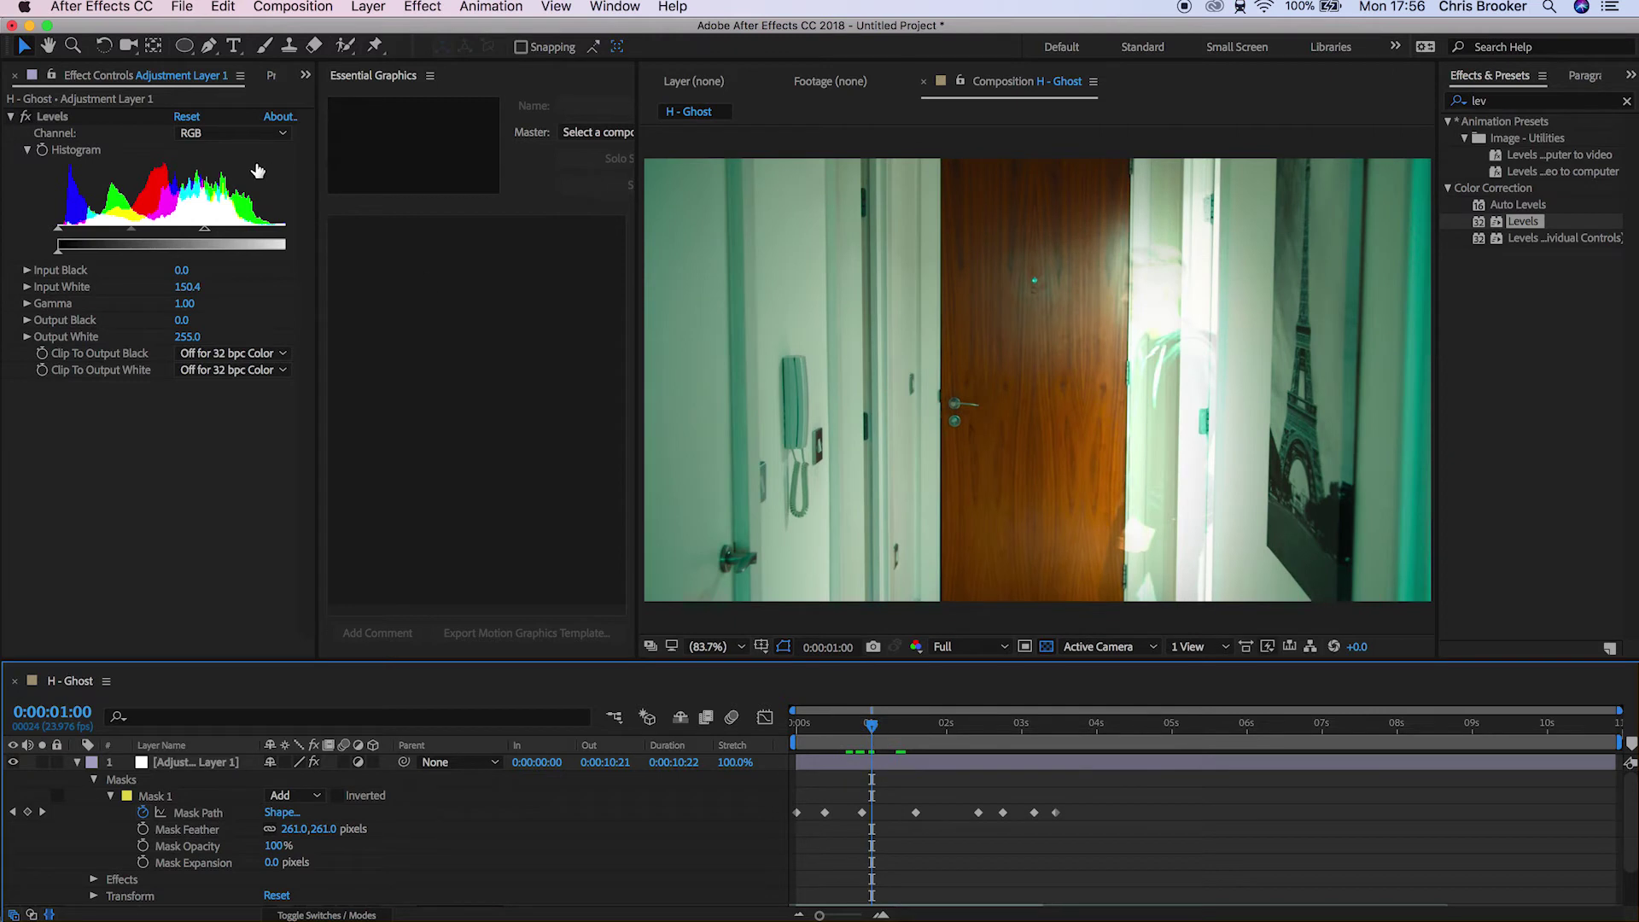
{"action": "mouse_move", "coordinate": [190, 291]}
{"action": "left_mouse_down"}
{"action": "mouse_move", "coordinate": [251, 293]}
{"action": "mouse_move", "coordinate": [218, 295]}
{"action": "left_mouse_up"}
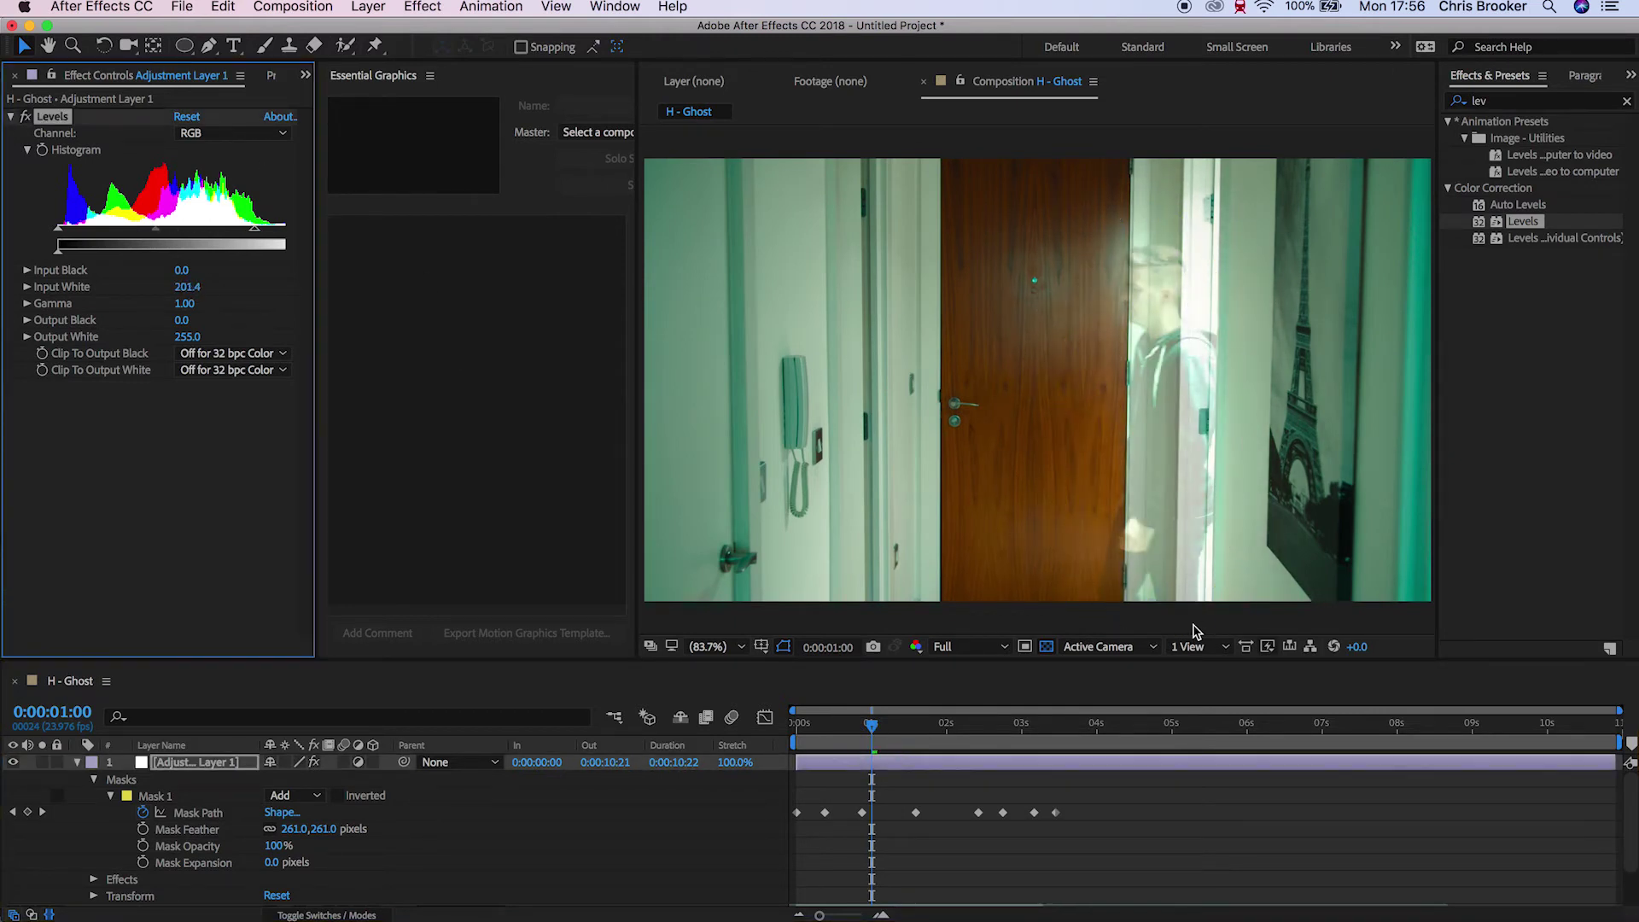
Step: Preview the glowing ghost from the start of the composition
{"action": "key", "text": "space"}
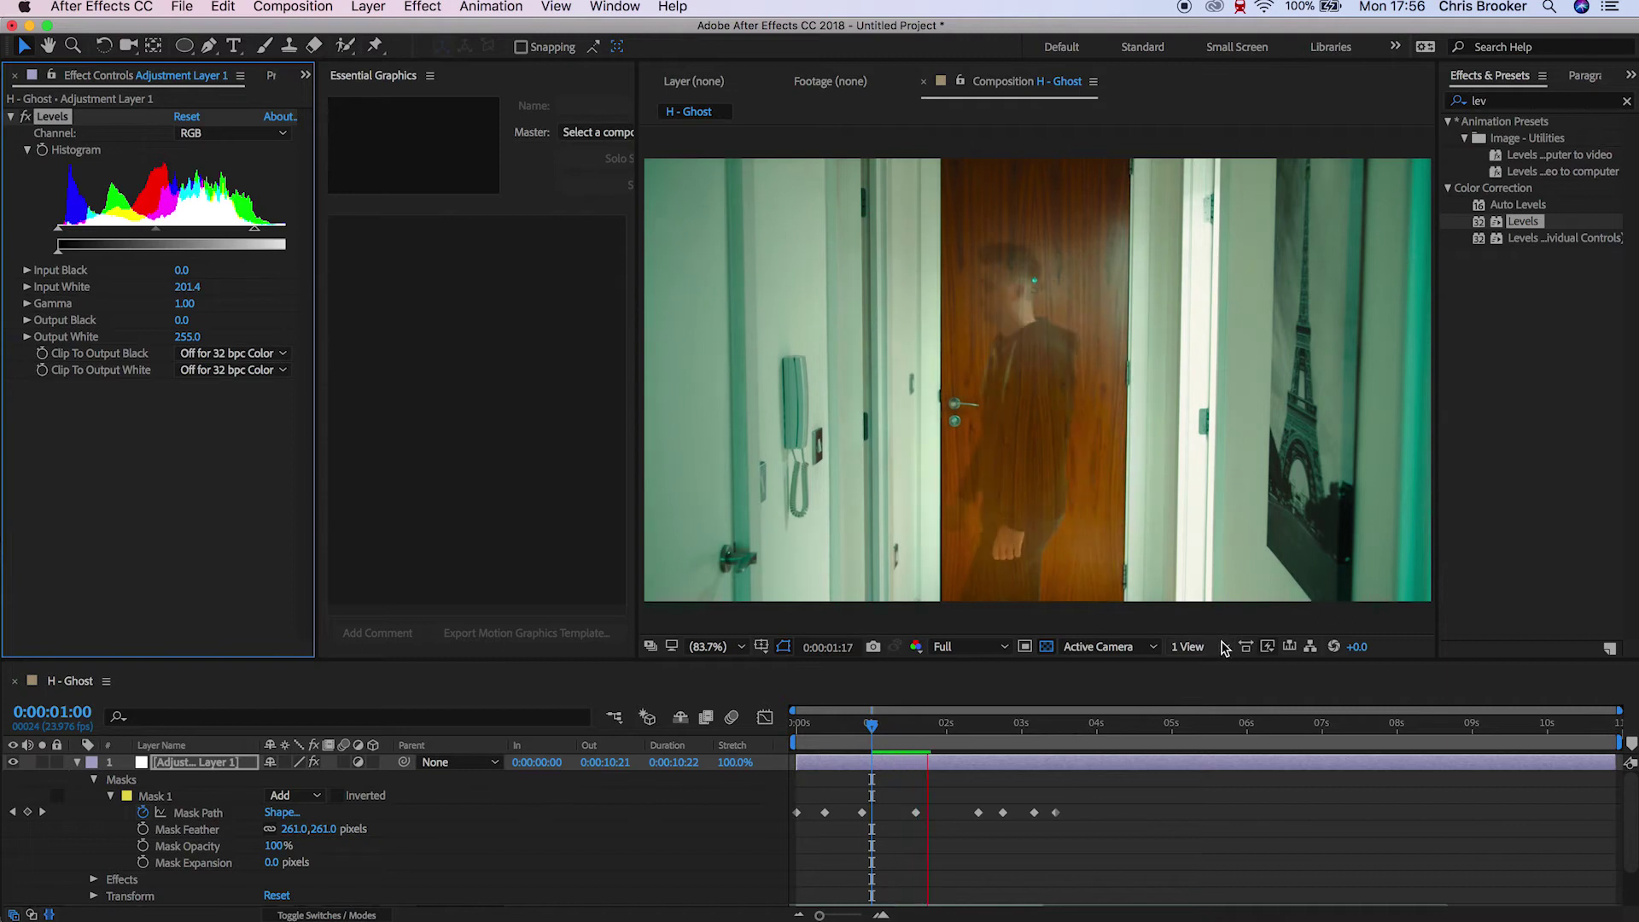
{"action": "key", "text": "space"}
{"action": "left_click_drag", "start_coordinate": [881, 735], "coordinate": [1026, 720]}
{"action": "key", "text": "Home"}
{"action": "key", "text": "space"}
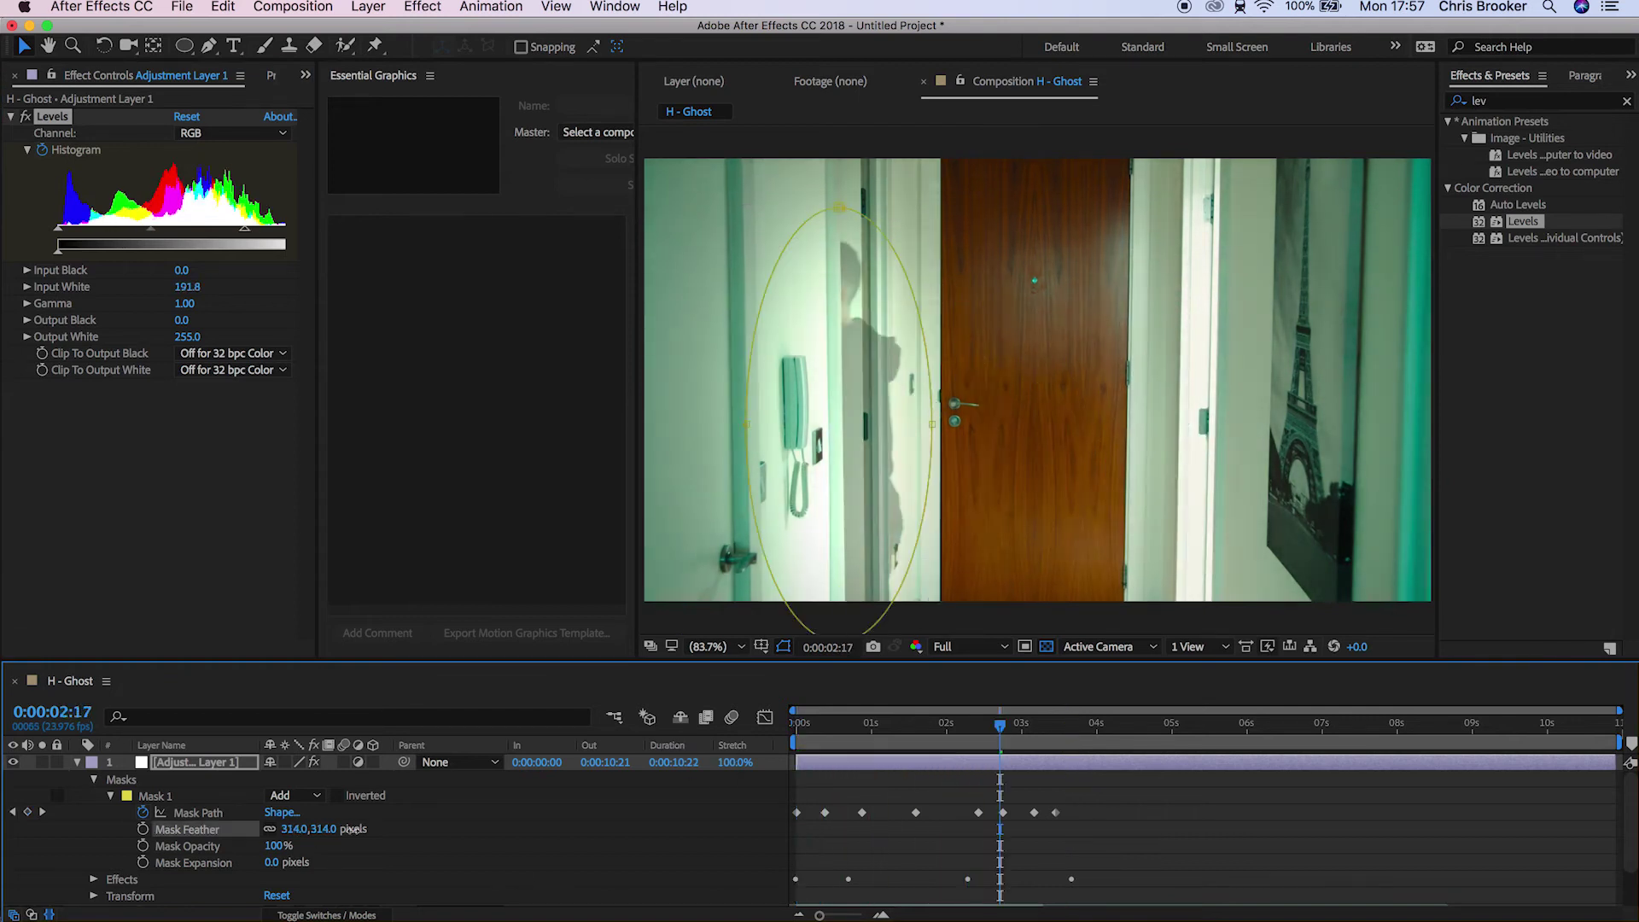
{"action": "left_click", "coordinate": [840, 744]}
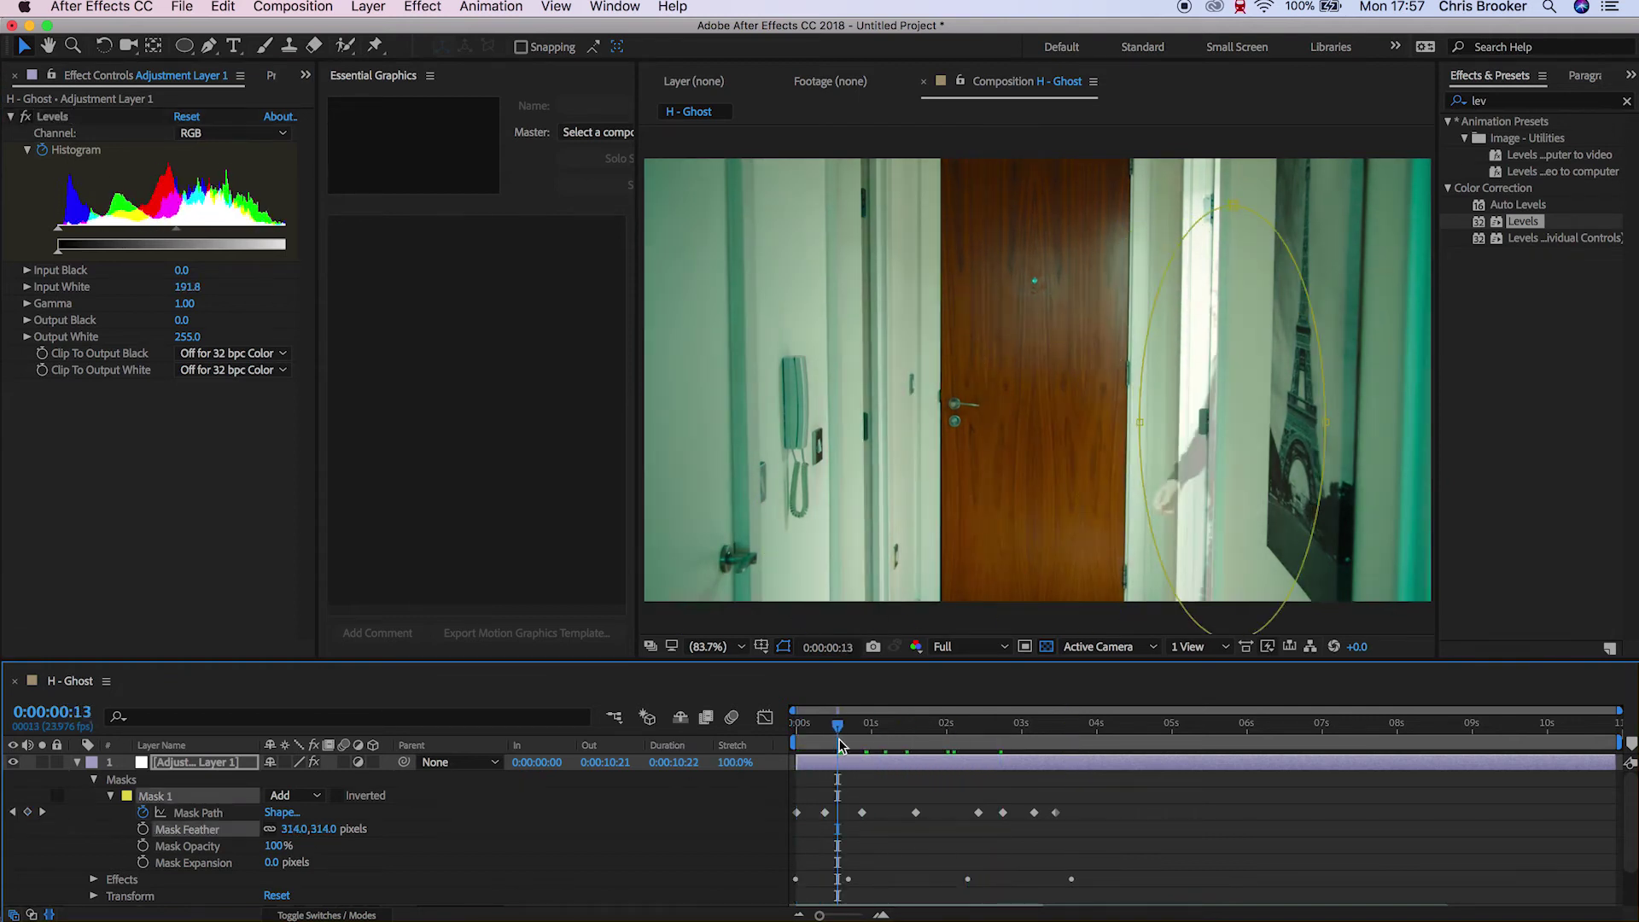
Step: Duplicate CleanPlate and move the CleanPlate 2 copy to the top, then pick the Pen tool
{"action": "key", "text": "Home"}
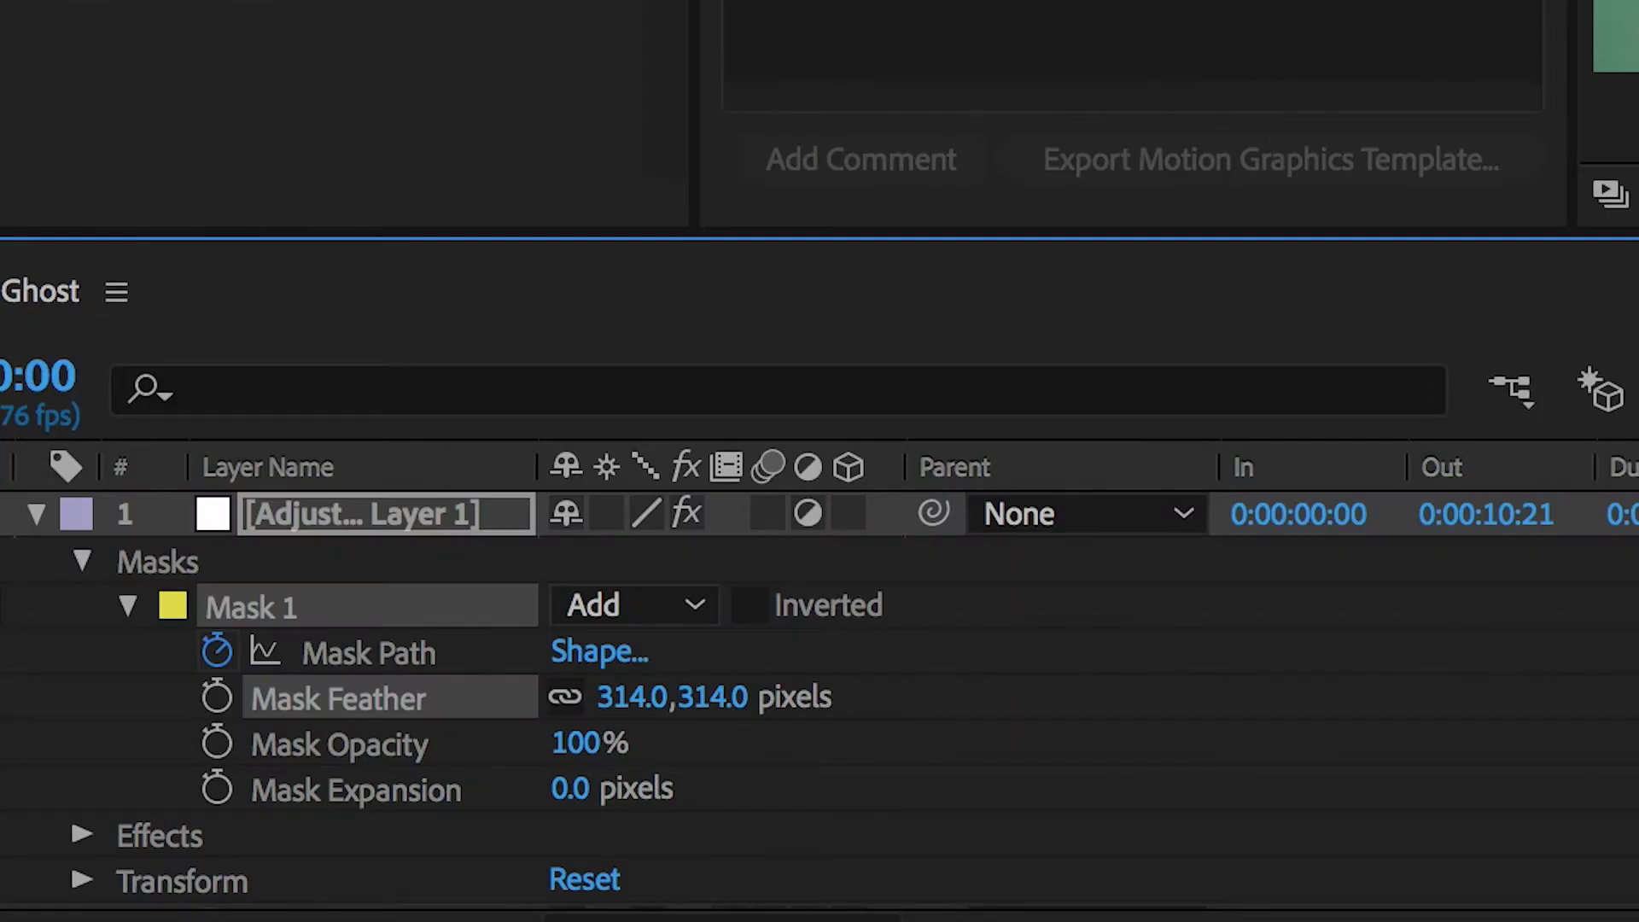
{"action": "left_click", "coordinate": [36, 512]}
{"action": "left_click", "coordinate": [36, 559]}
{"action": "left_click", "coordinate": [361, 601]}
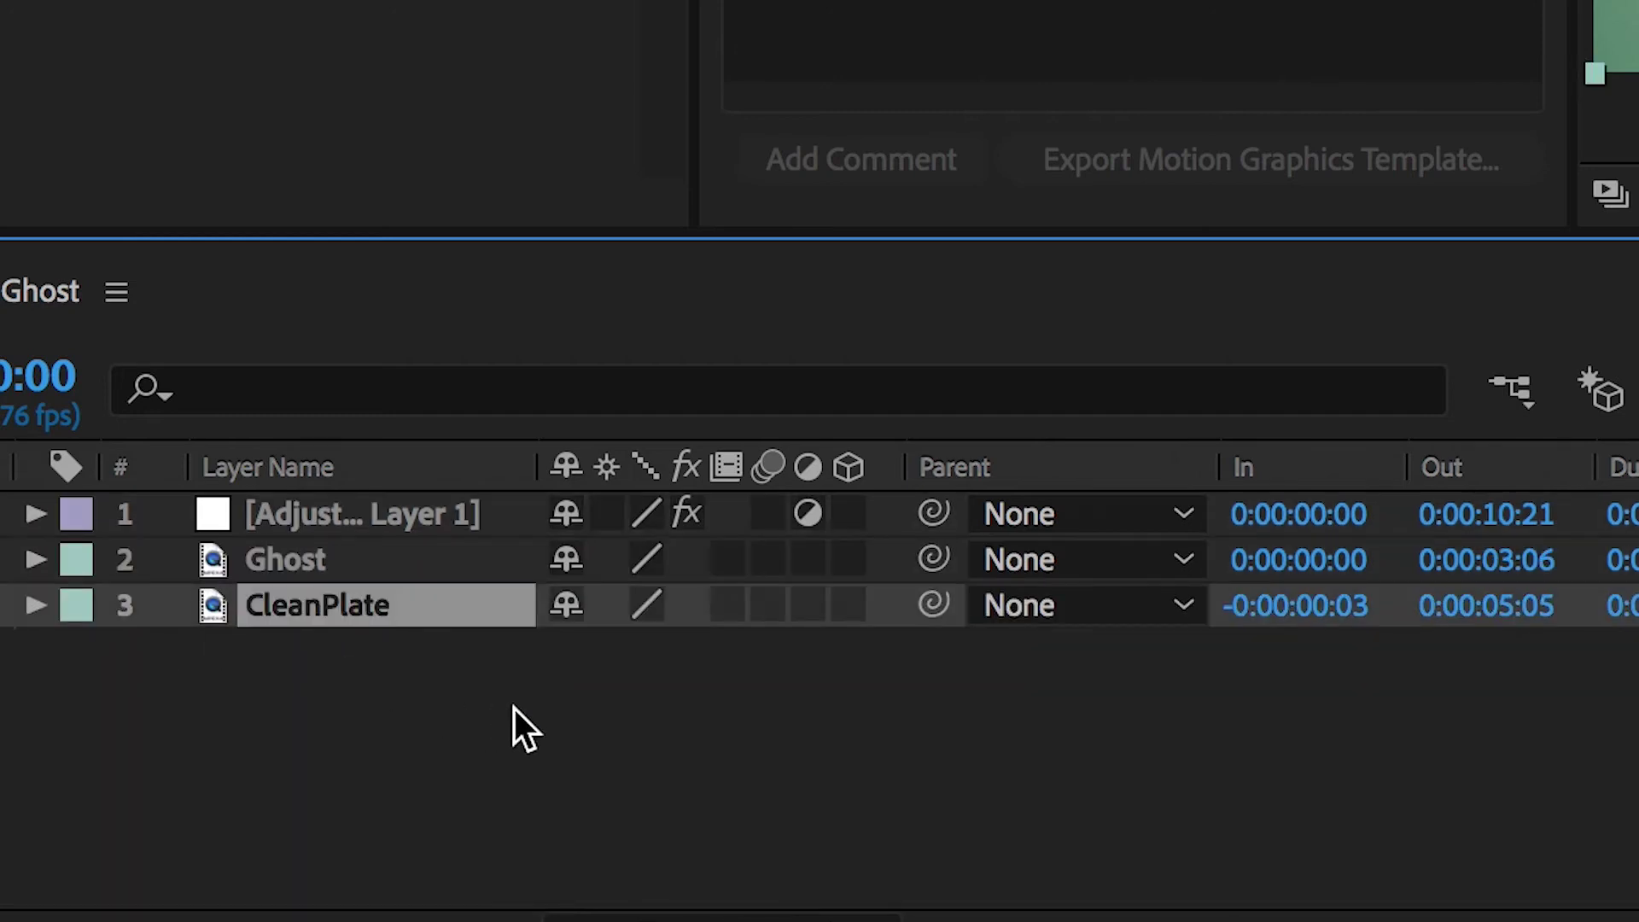
{"action": "key", "text": "ctrl+d"}
{"action": "left_click_drag", "start_coordinate": [363, 613], "coordinate": [381, 504]}
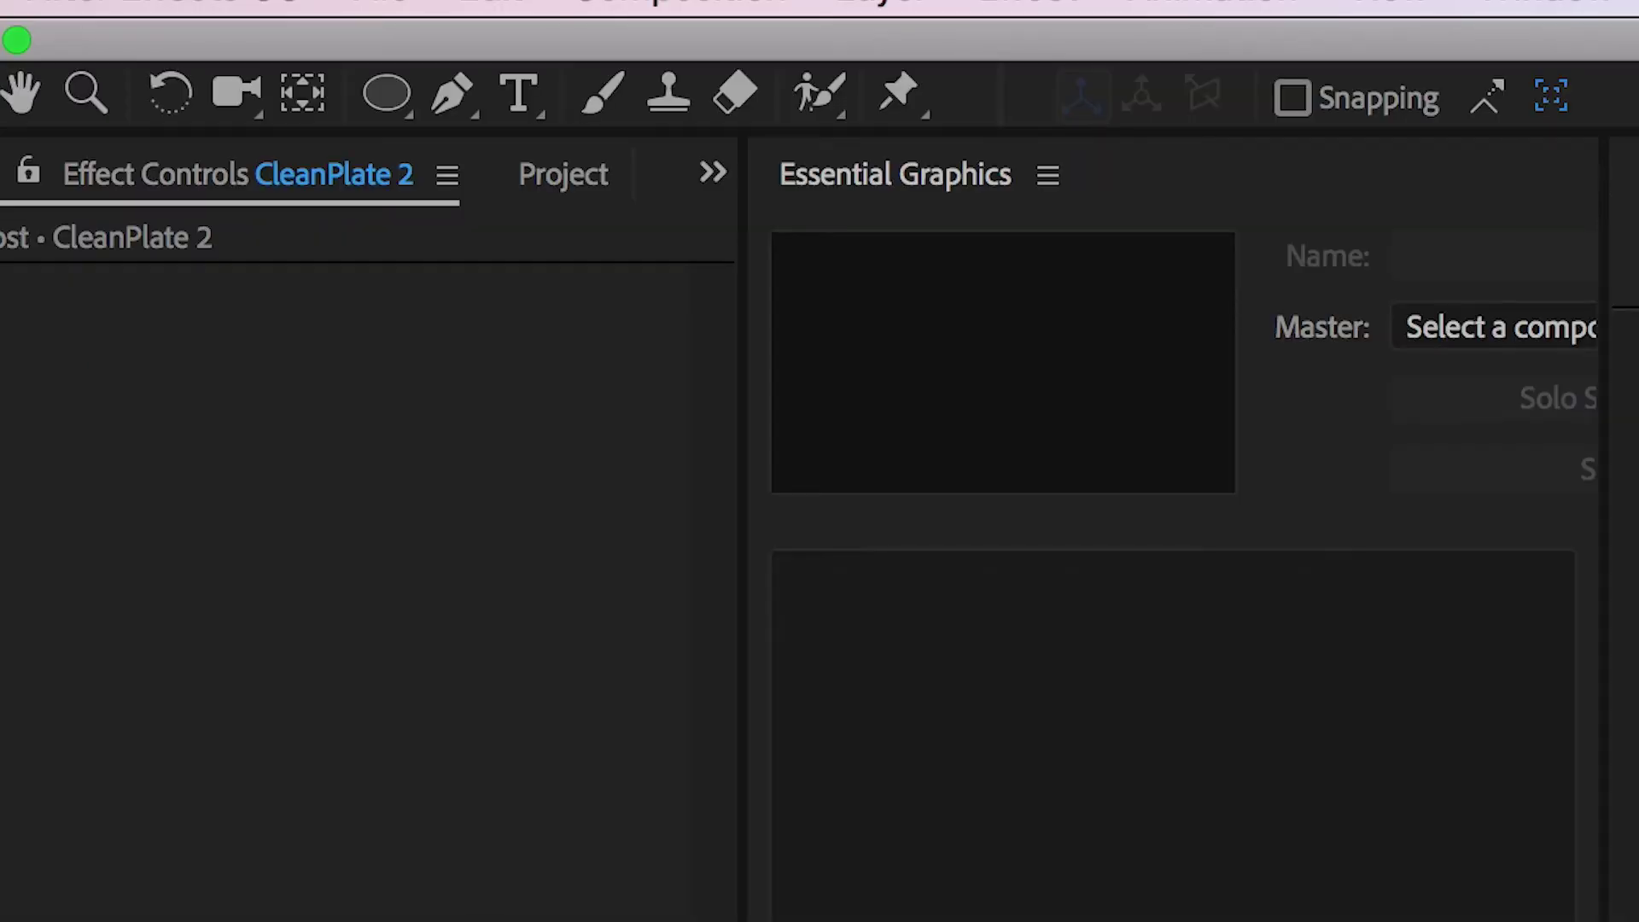
{"action": "key", "text": "g"}
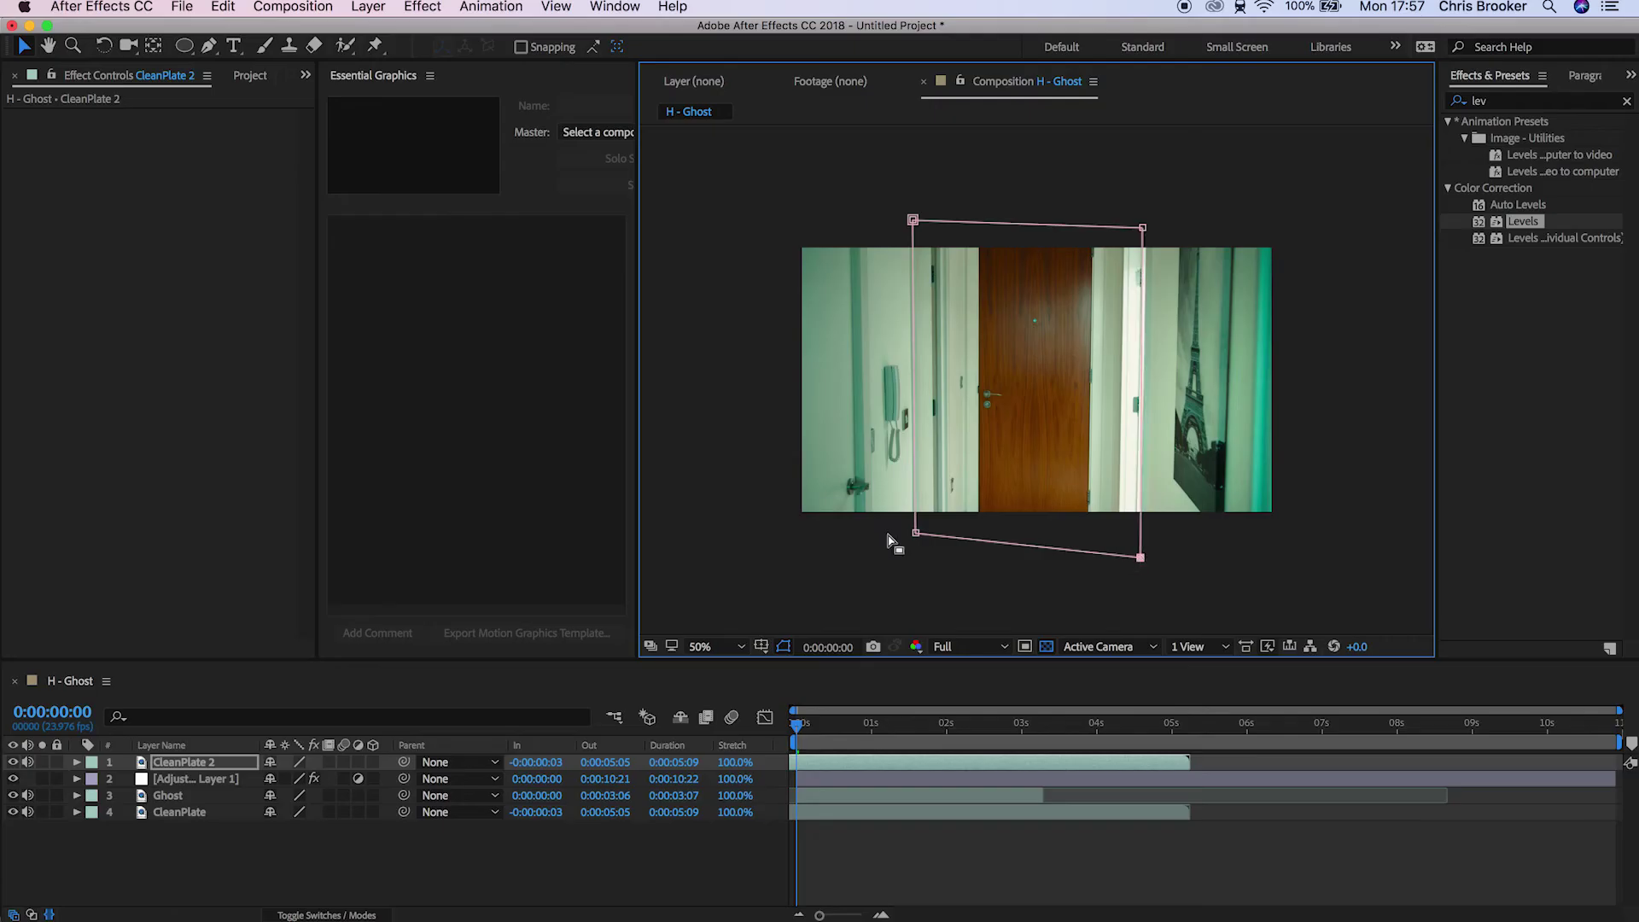
Step: Check Inverted on CleanPlate 2's Mask 1 so the ghost shows over the door
{"action": "left_click_drag", "start_coordinate": [867, 738], "coordinate": [925, 736]}
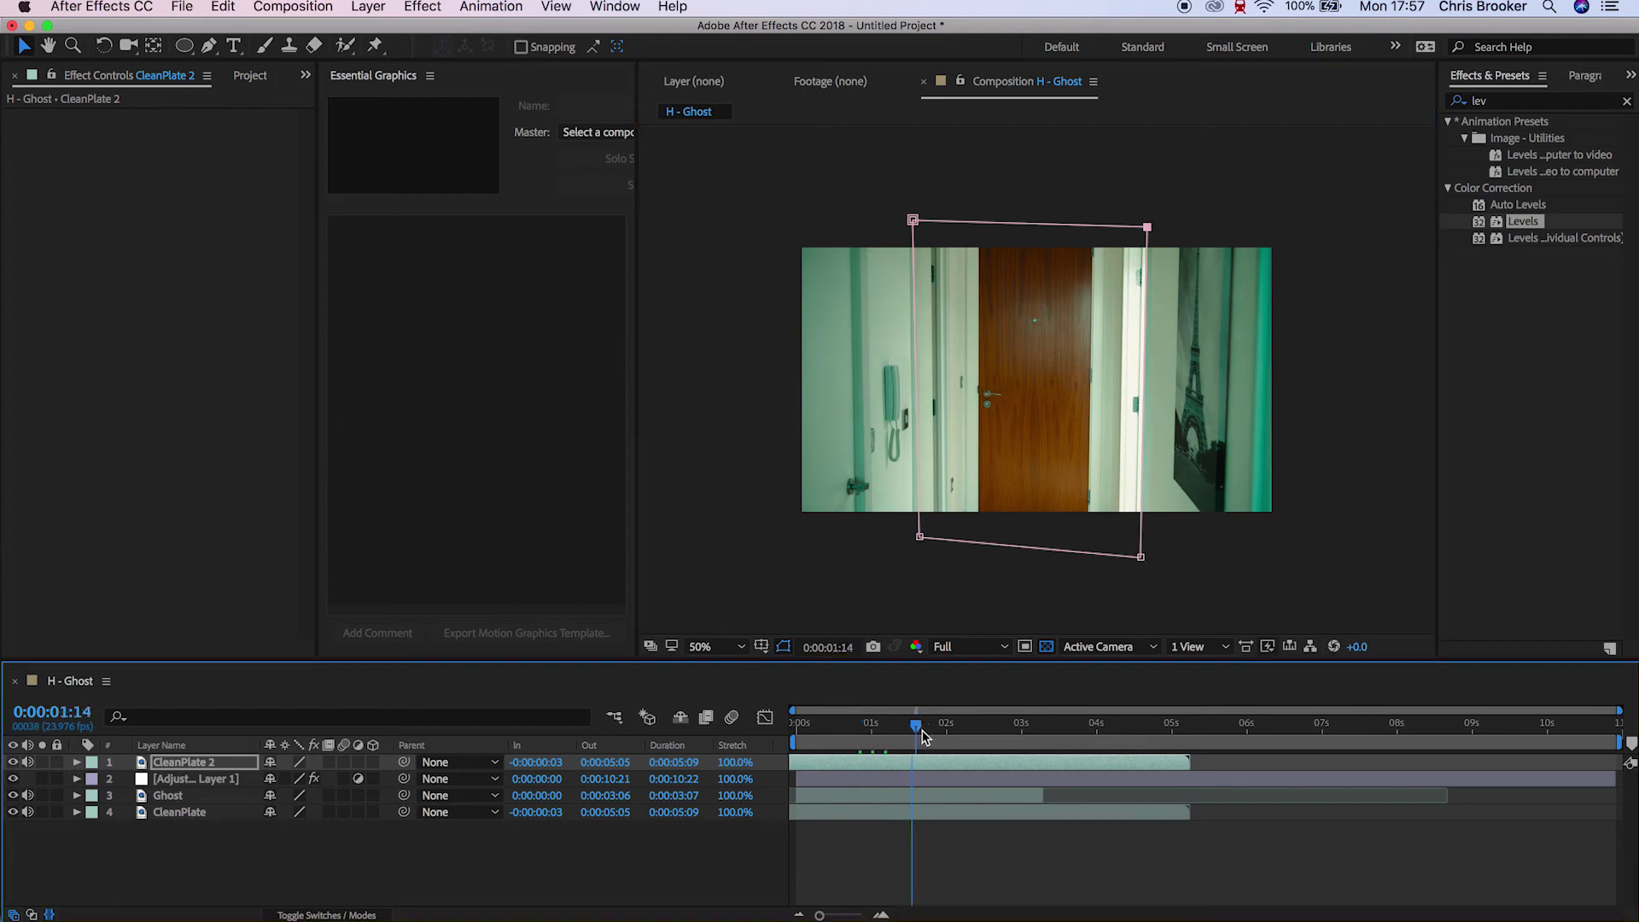
{"action": "left_click", "coordinate": [77, 762]}
{"action": "left_click", "coordinate": [94, 779]}
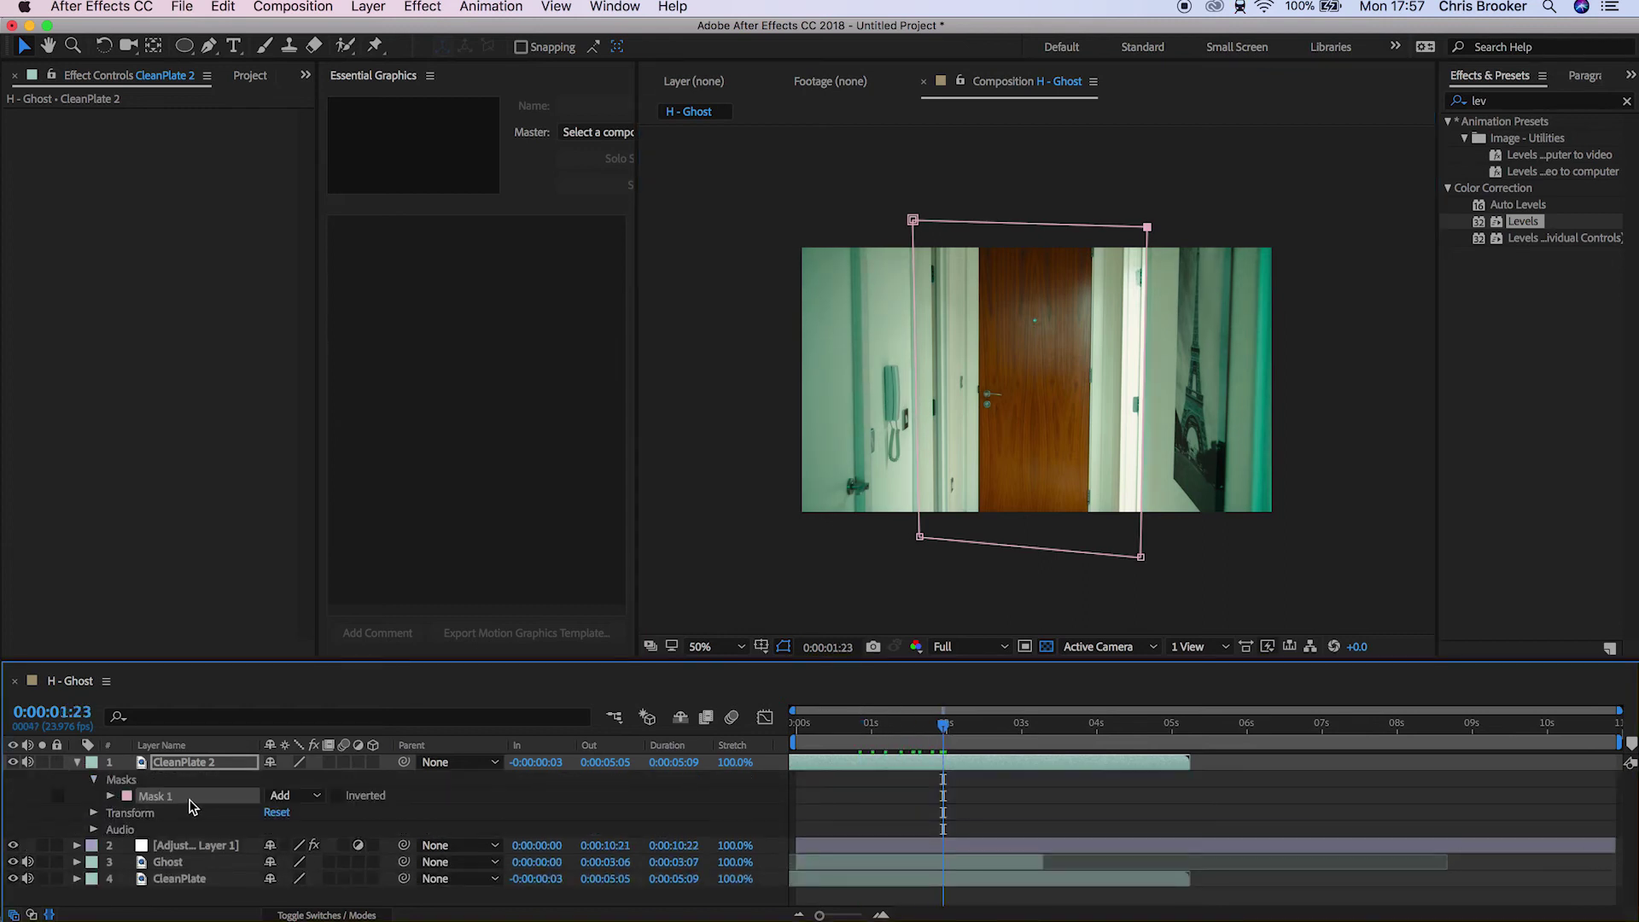
{"action": "left_click", "coordinate": [338, 796]}
Step: Set the viewer magnification to Fit and preview the ghost walking through the hallway
{"action": "left_click_drag", "start_coordinate": [1005, 719], "coordinate": [843, 736]}
{"action": "left_click", "coordinate": [717, 648]}
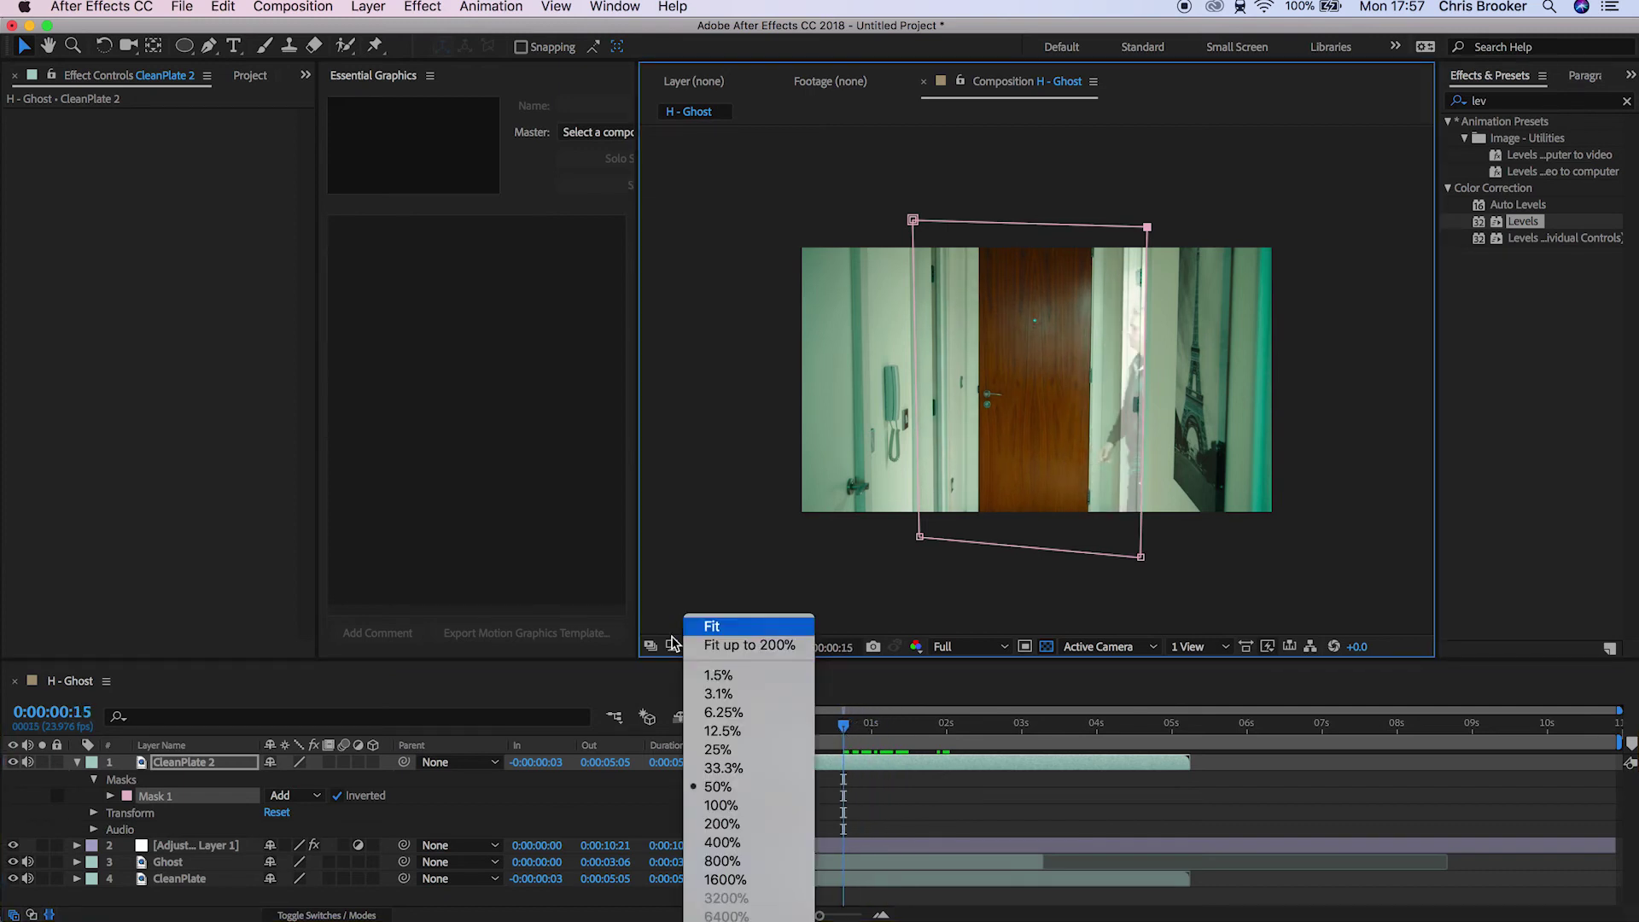
{"action": "left_click", "coordinate": [712, 626]}
{"action": "left_click", "coordinate": [77, 762]}
{"action": "left_click", "coordinate": [322, 862]}
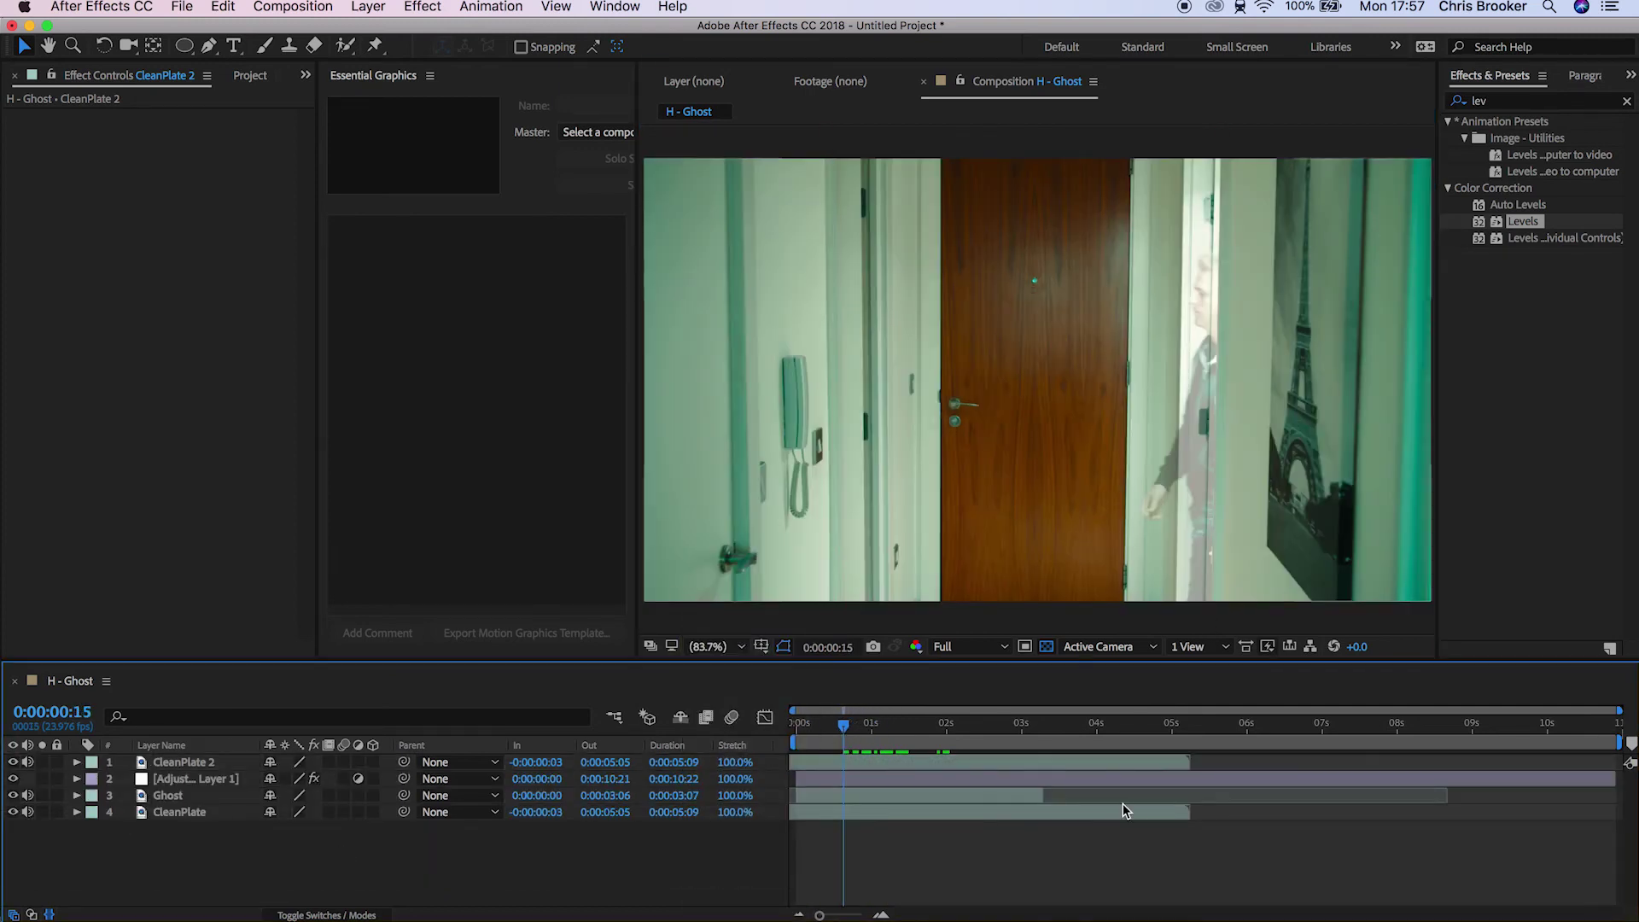
{"action": "key", "text": "space"}
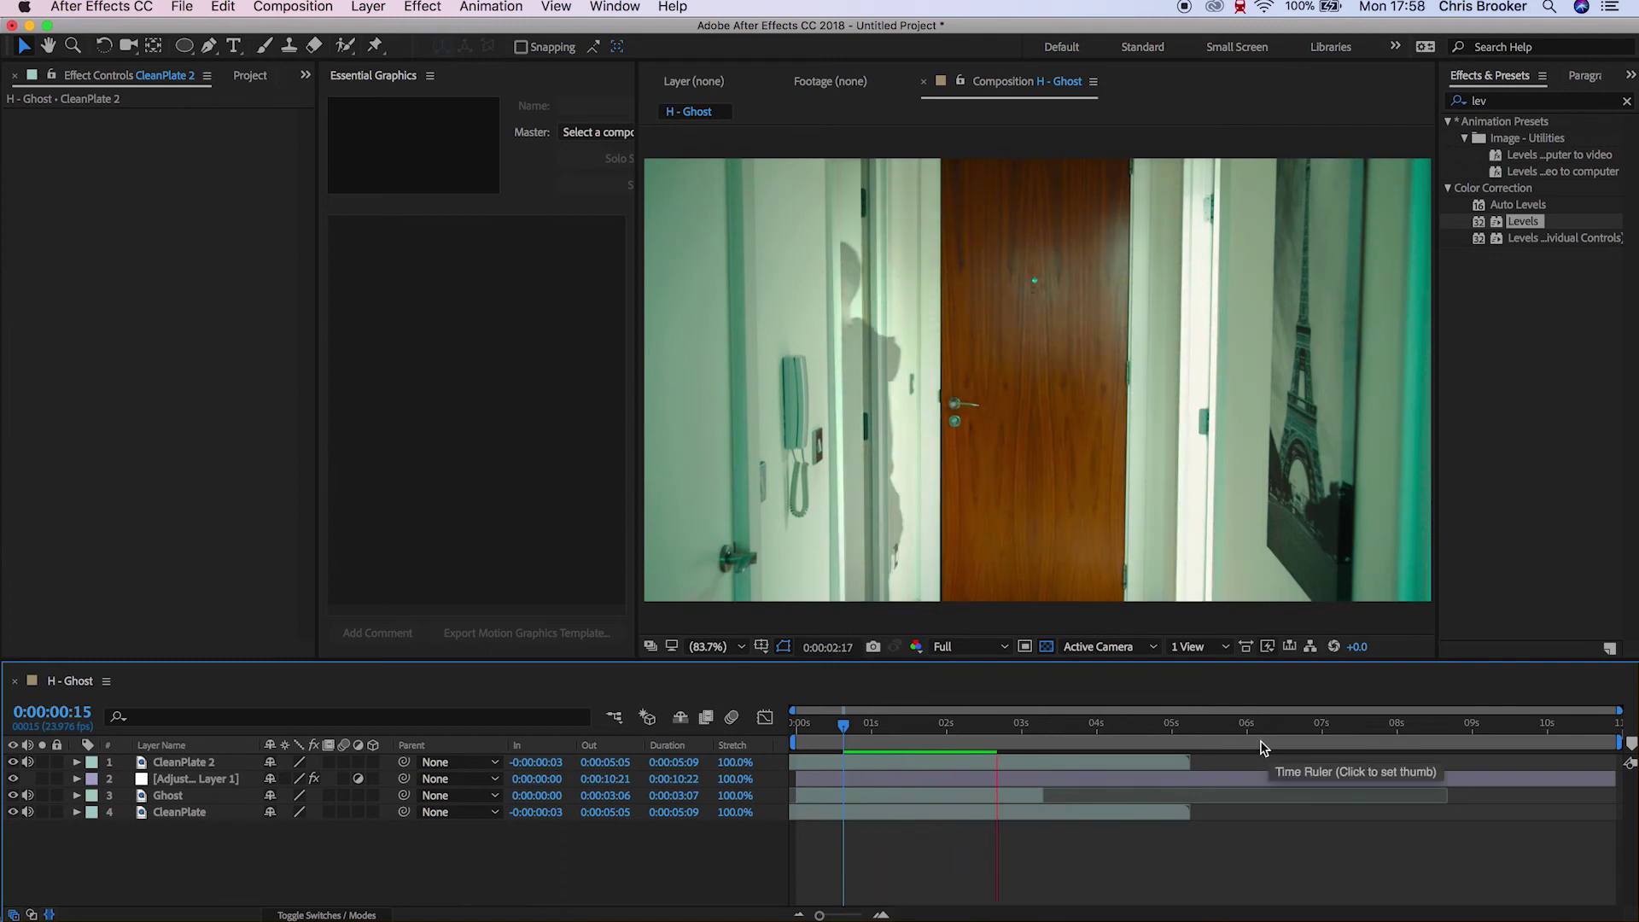
{"action": "left_click_drag", "start_coordinate": [1031, 736], "coordinate": [787, 745]}
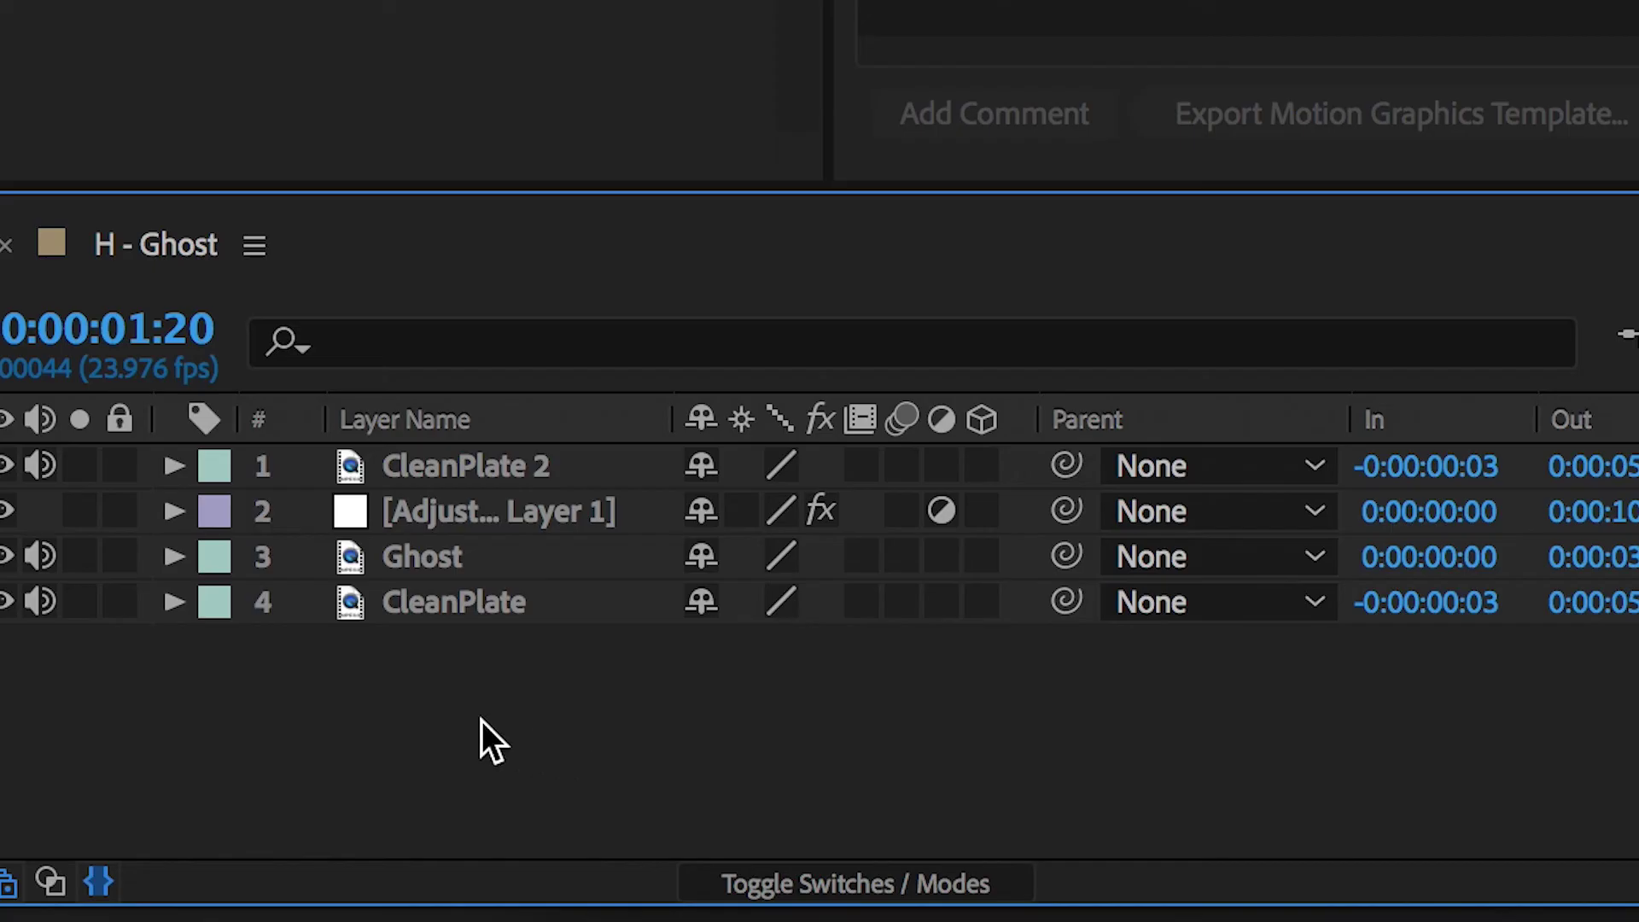
Step: Pre-compose all four layers into one new composition named 'Ghj'
{"action": "left_click_drag", "start_coordinate": [184, 856], "coordinate": [227, 765]}
{"action": "right_click", "coordinate": [225, 762]}
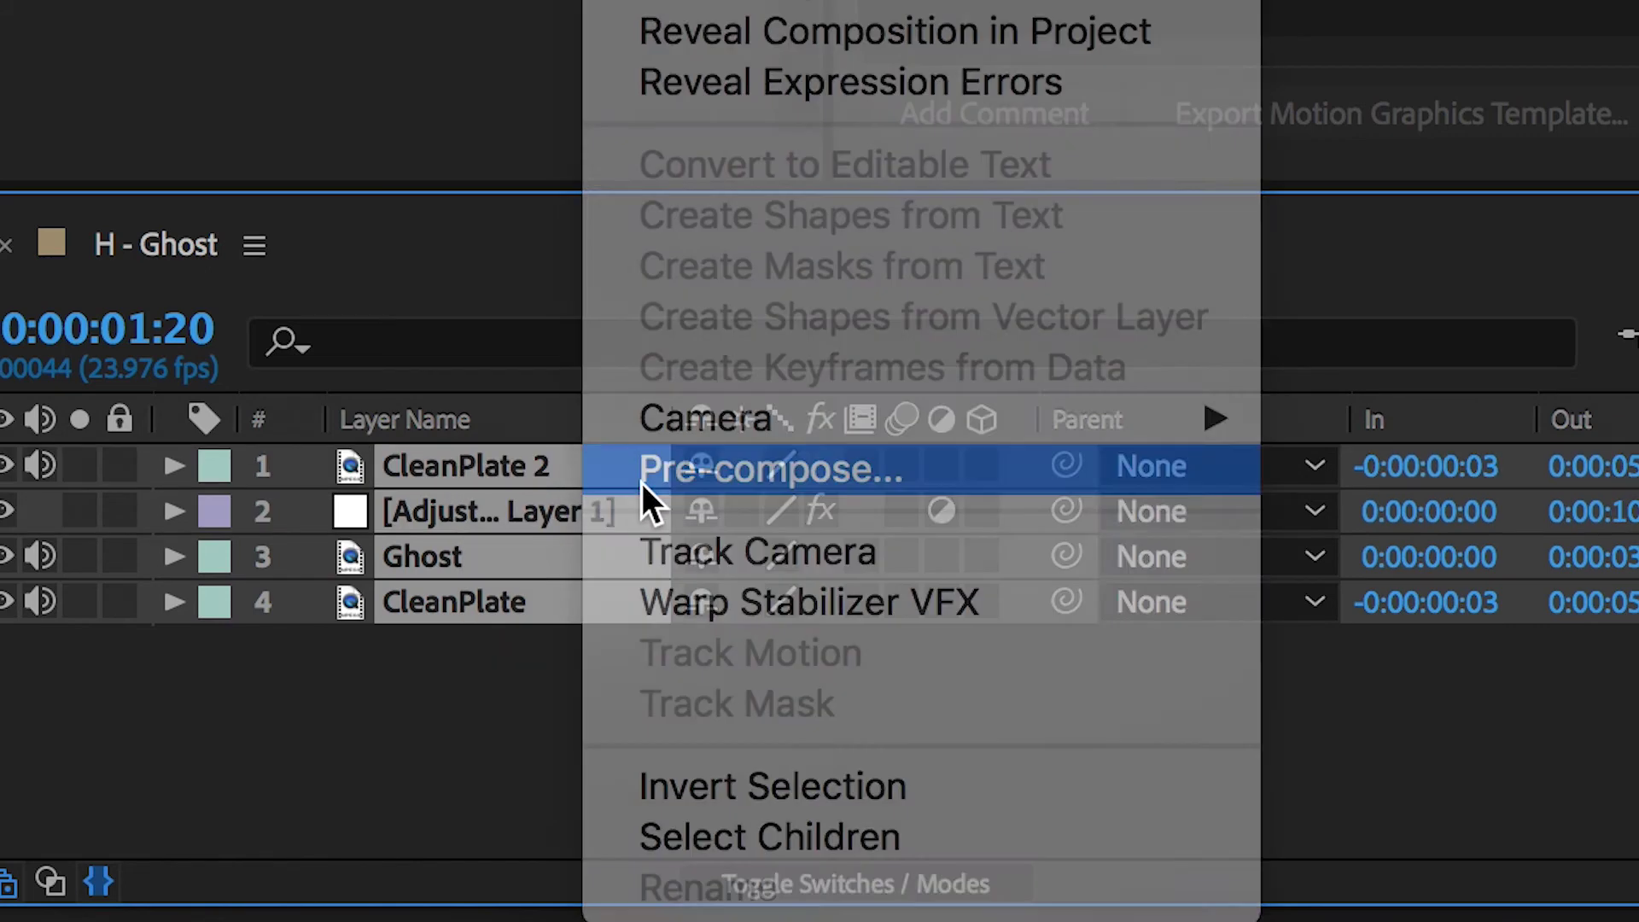
{"action": "left_click", "coordinate": [642, 483]}
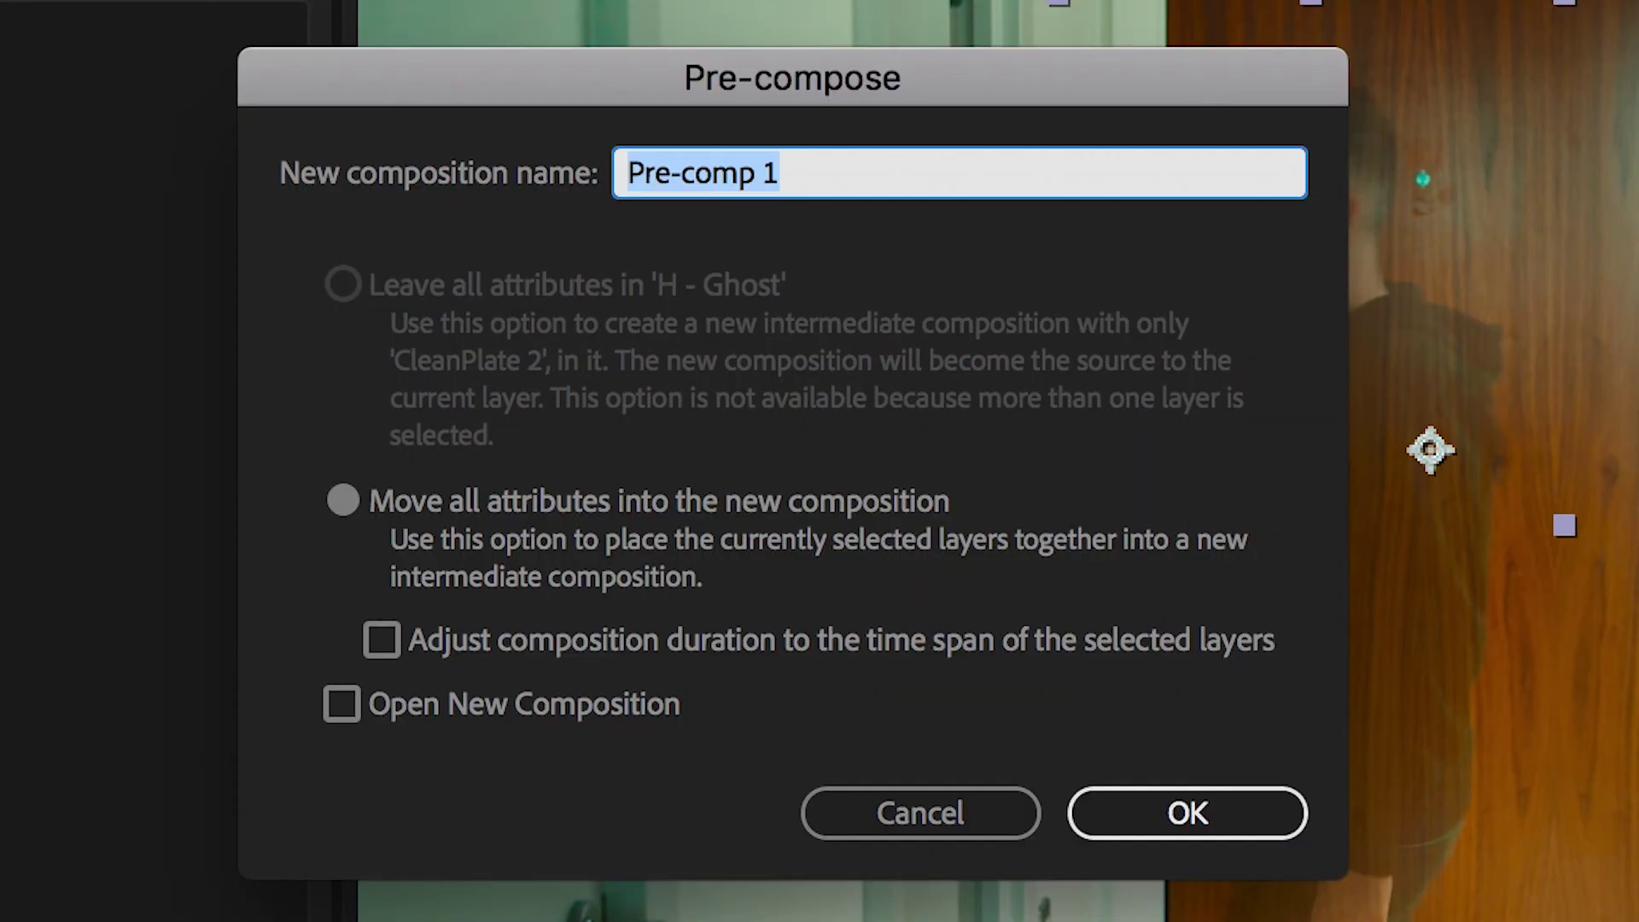
{"action": "type", "text": "Ghj"}
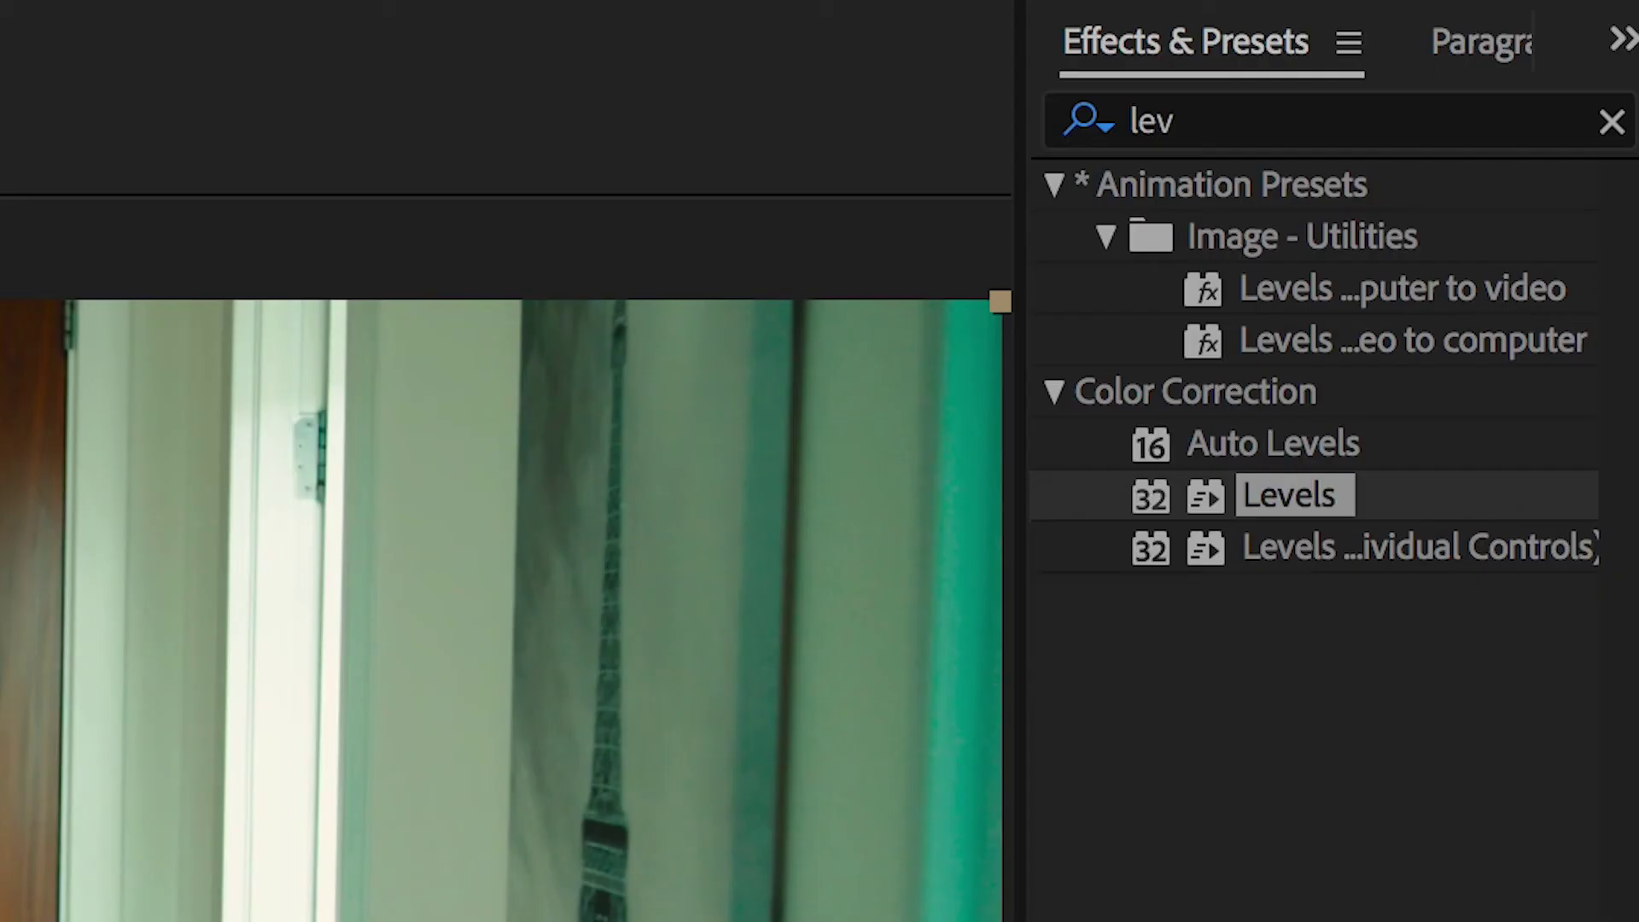
{"action": "left_click", "coordinate": [1208, 121]}
Step: Apply Wigglerama to the Ghost layer with Wiggle Scale 0% and Wiggle Rotation 5°
{"action": "type", "text": "wigg"}
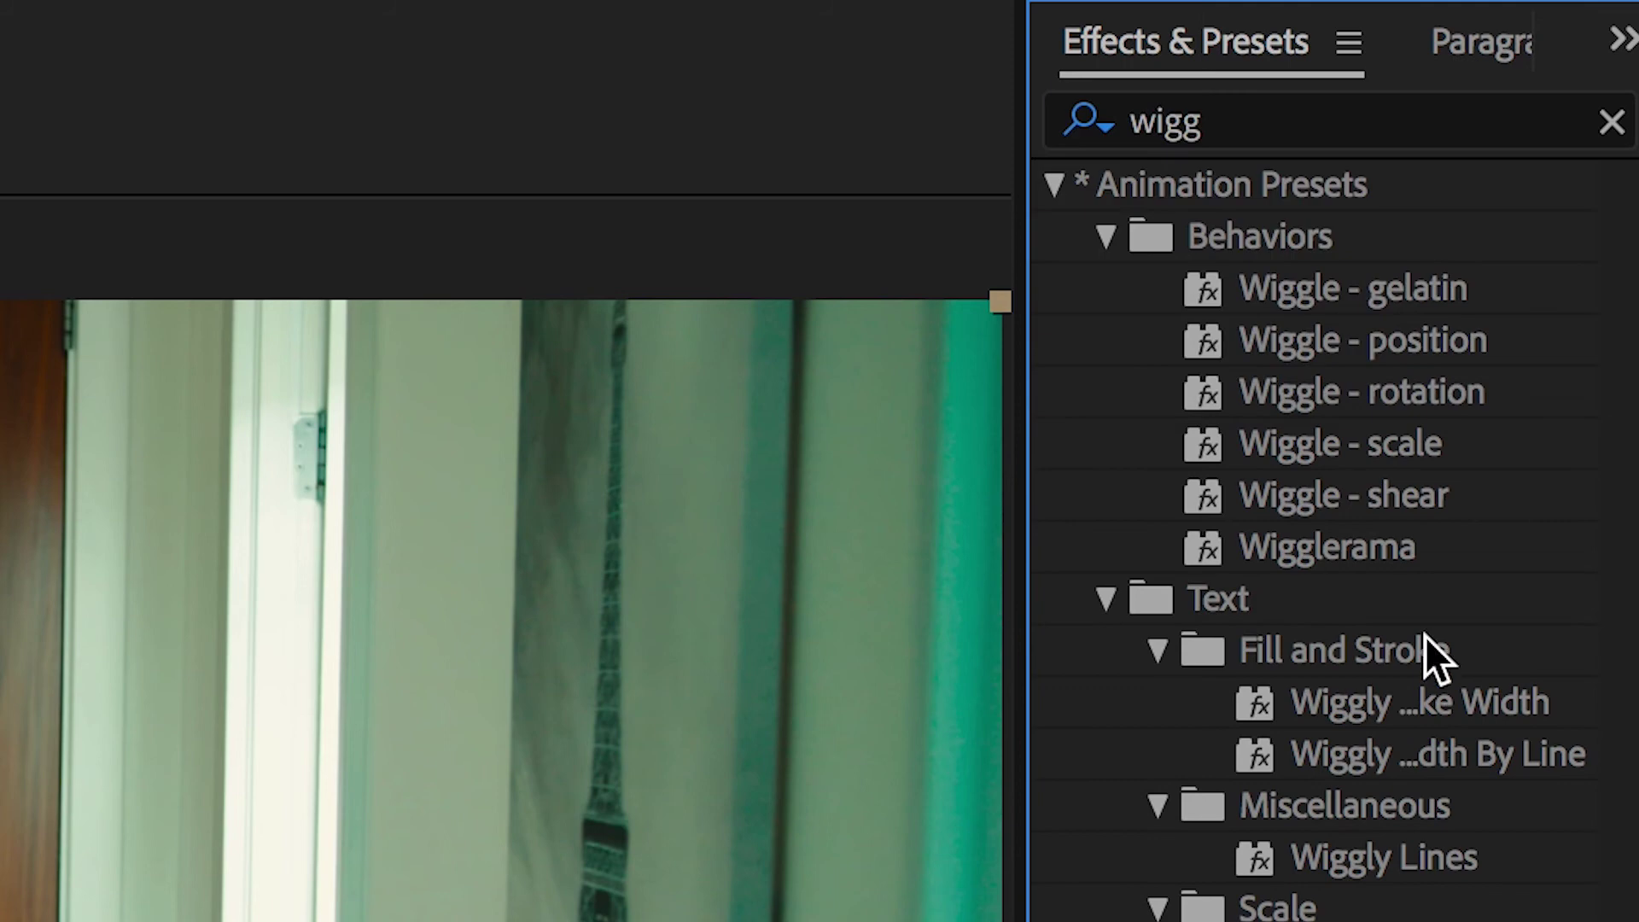
{"action": "left_click", "coordinate": [1381, 547]}
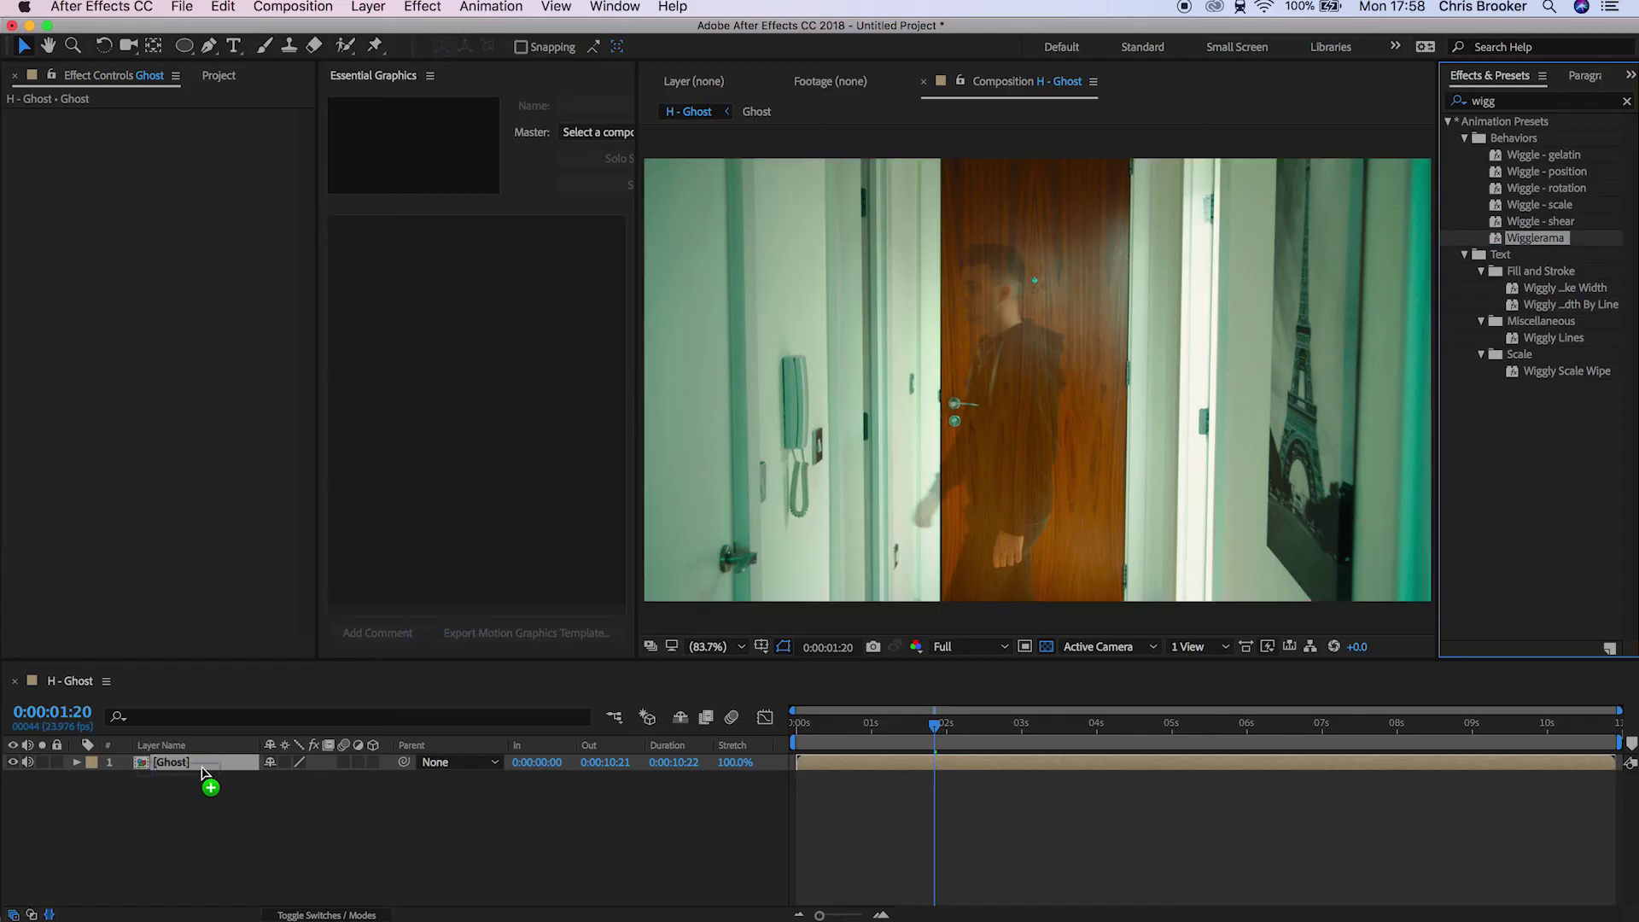
{"action": "left_click_drag", "start_coordinate": [203, 772], "coordinate": [204, 768]}
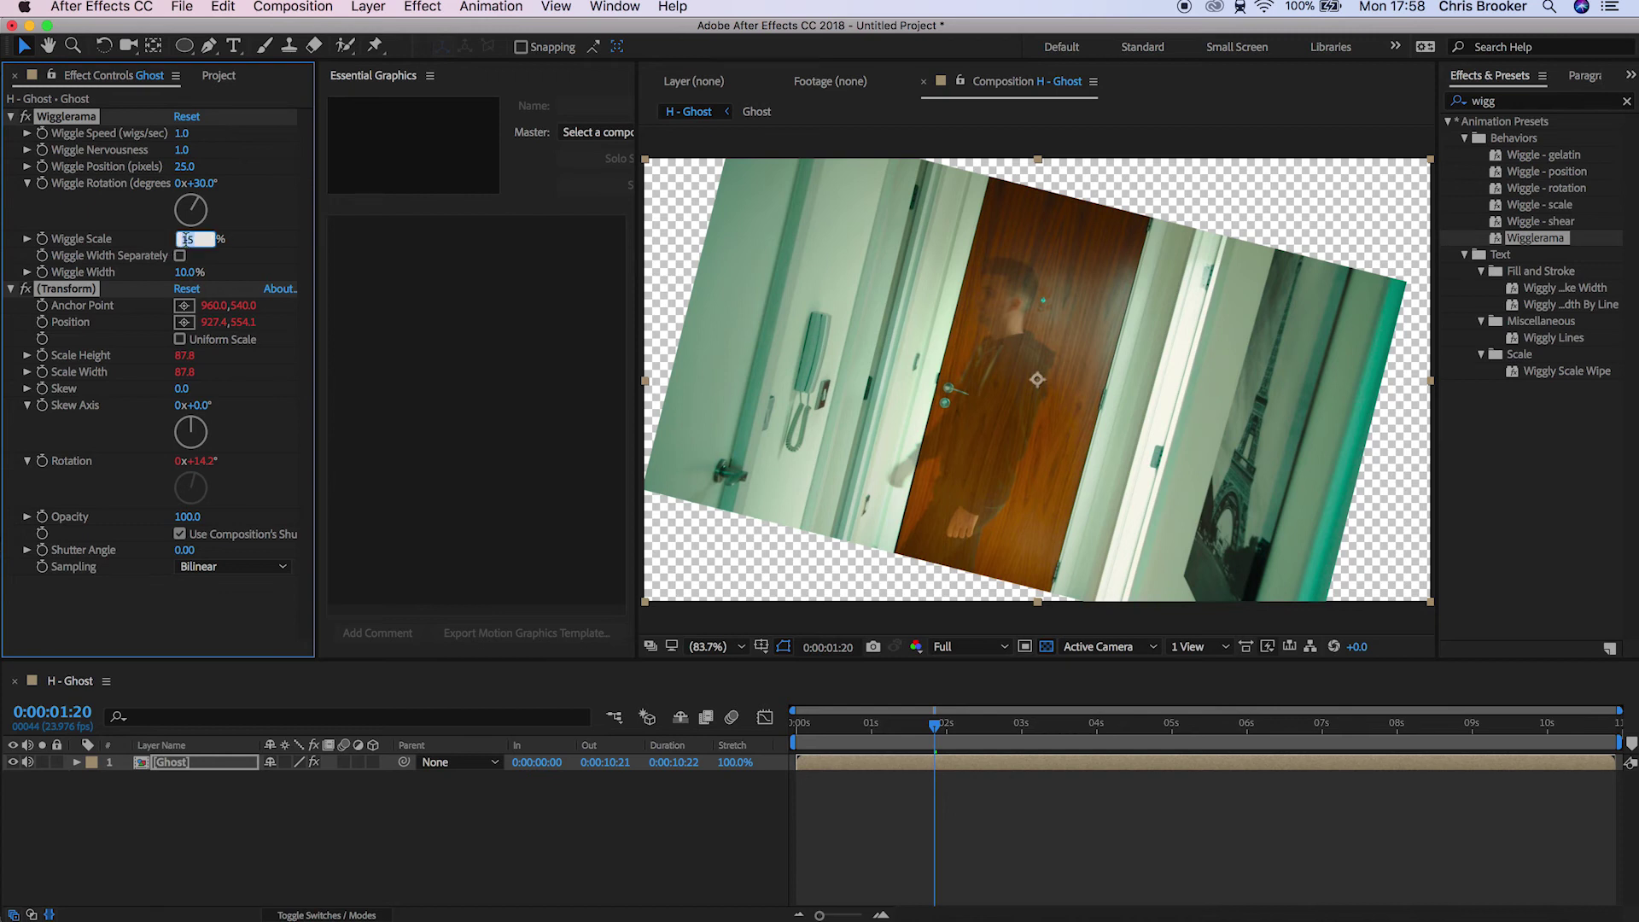
{"action": "left_click", "coordinate": [247, 242]}
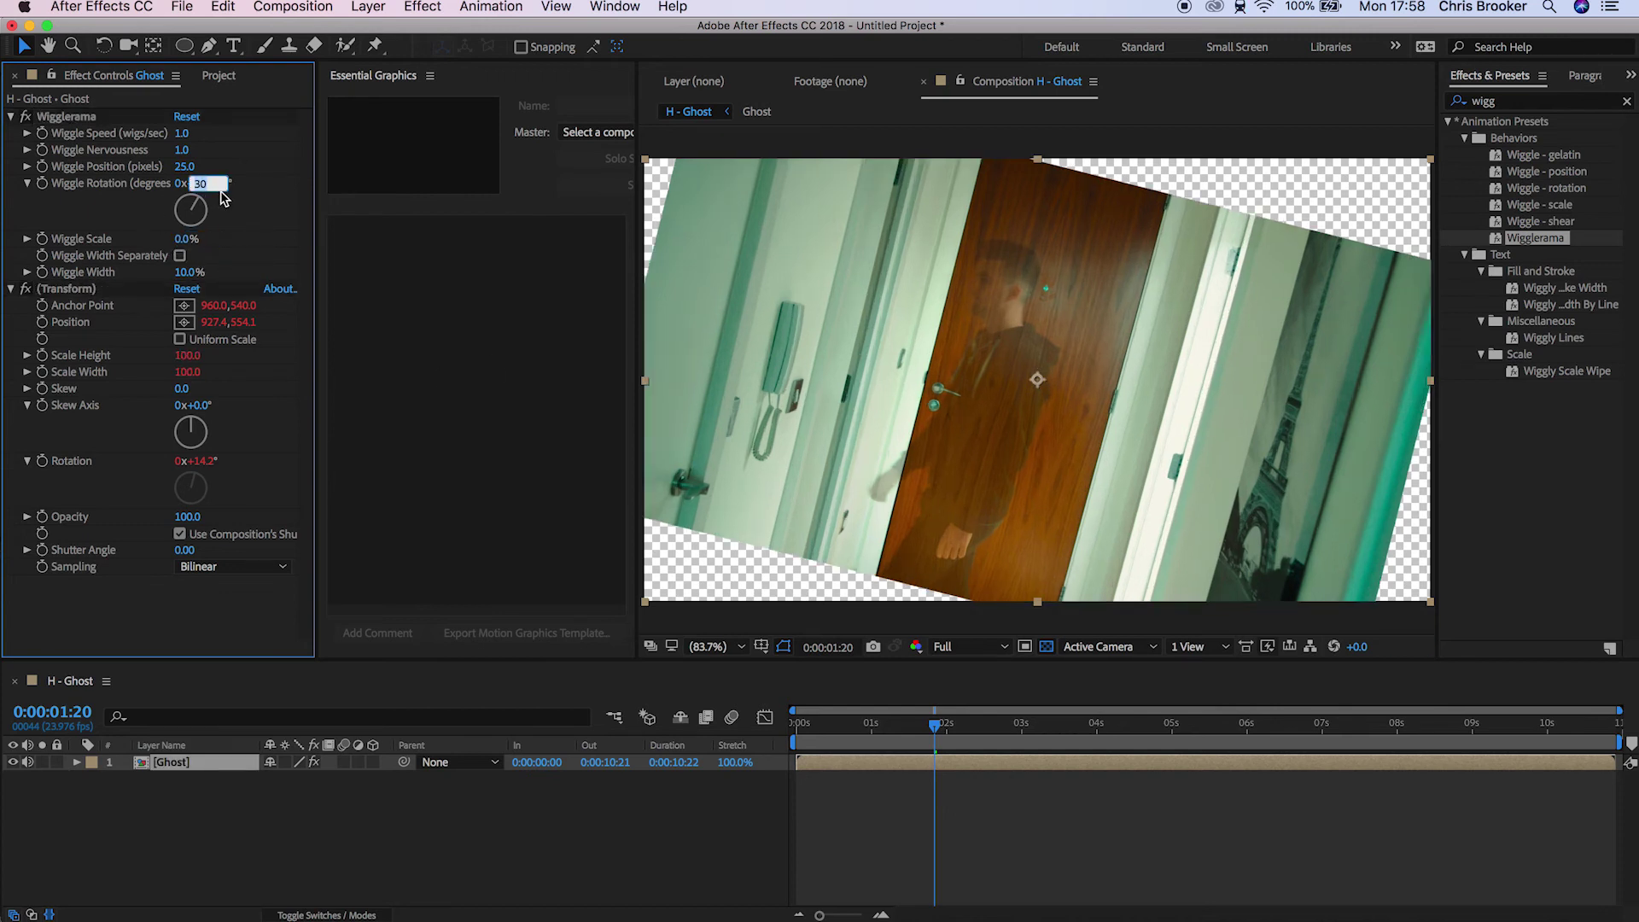
{"action": "type", "text": "5"}
{"action": "key", "text": "Return"}
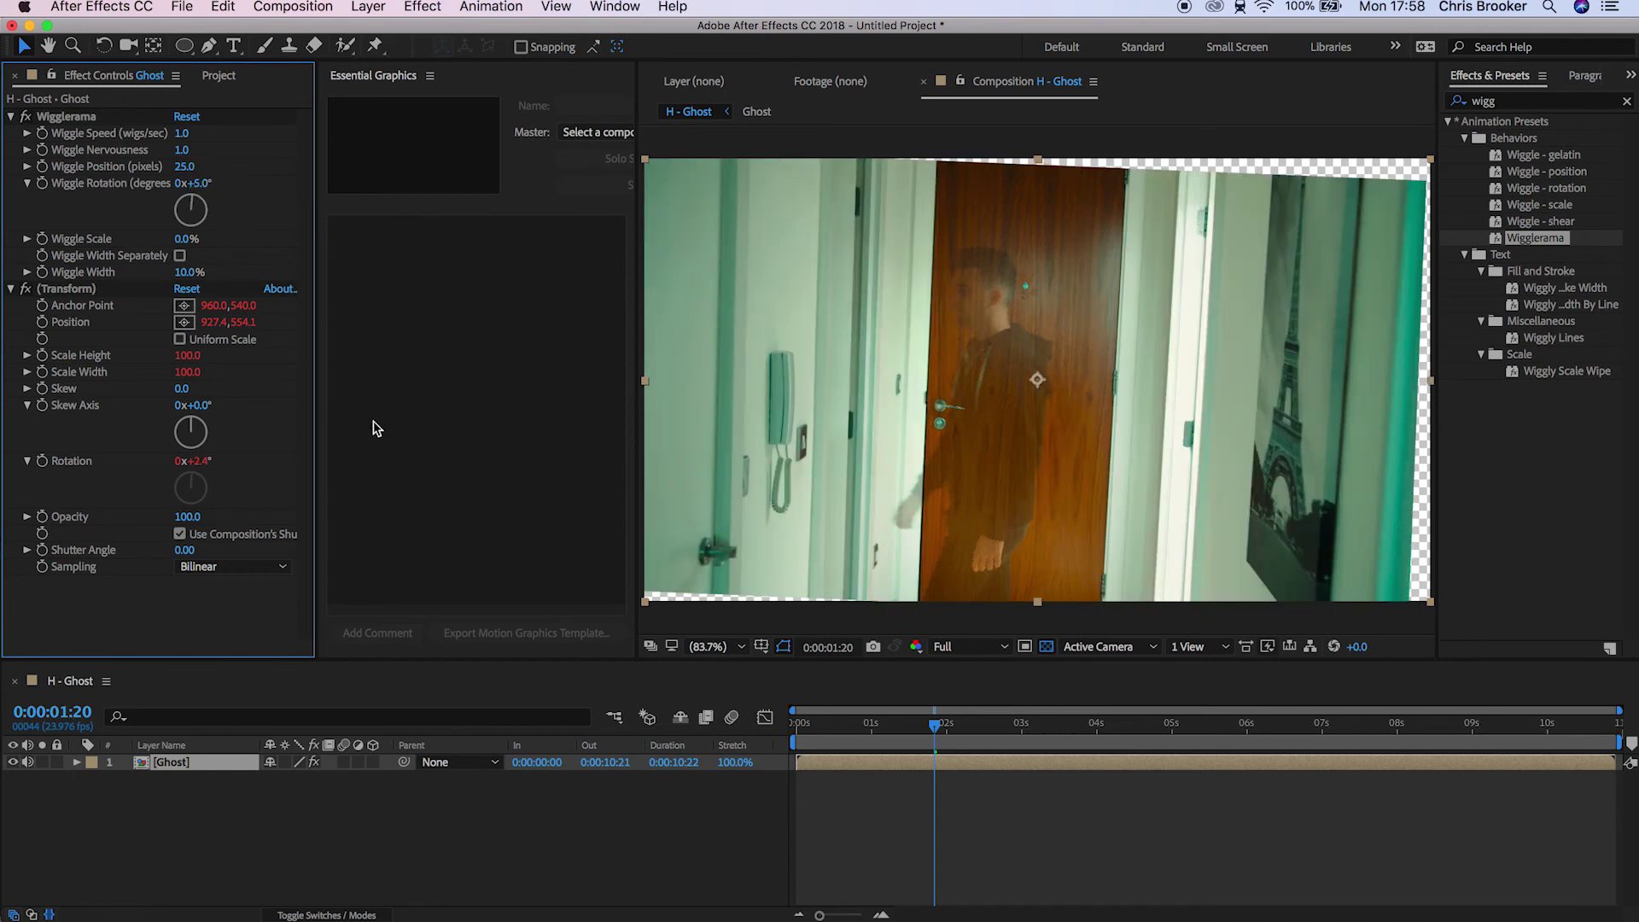
Step: Scale the Ghost layer to 110% and preview the shake
{"action": "key", "text": "s"}
{"action": "left_click", "coordinate": [295, 779]}
{"action": "type", "text": "110"}
{"action": "key", "text": "Return"}
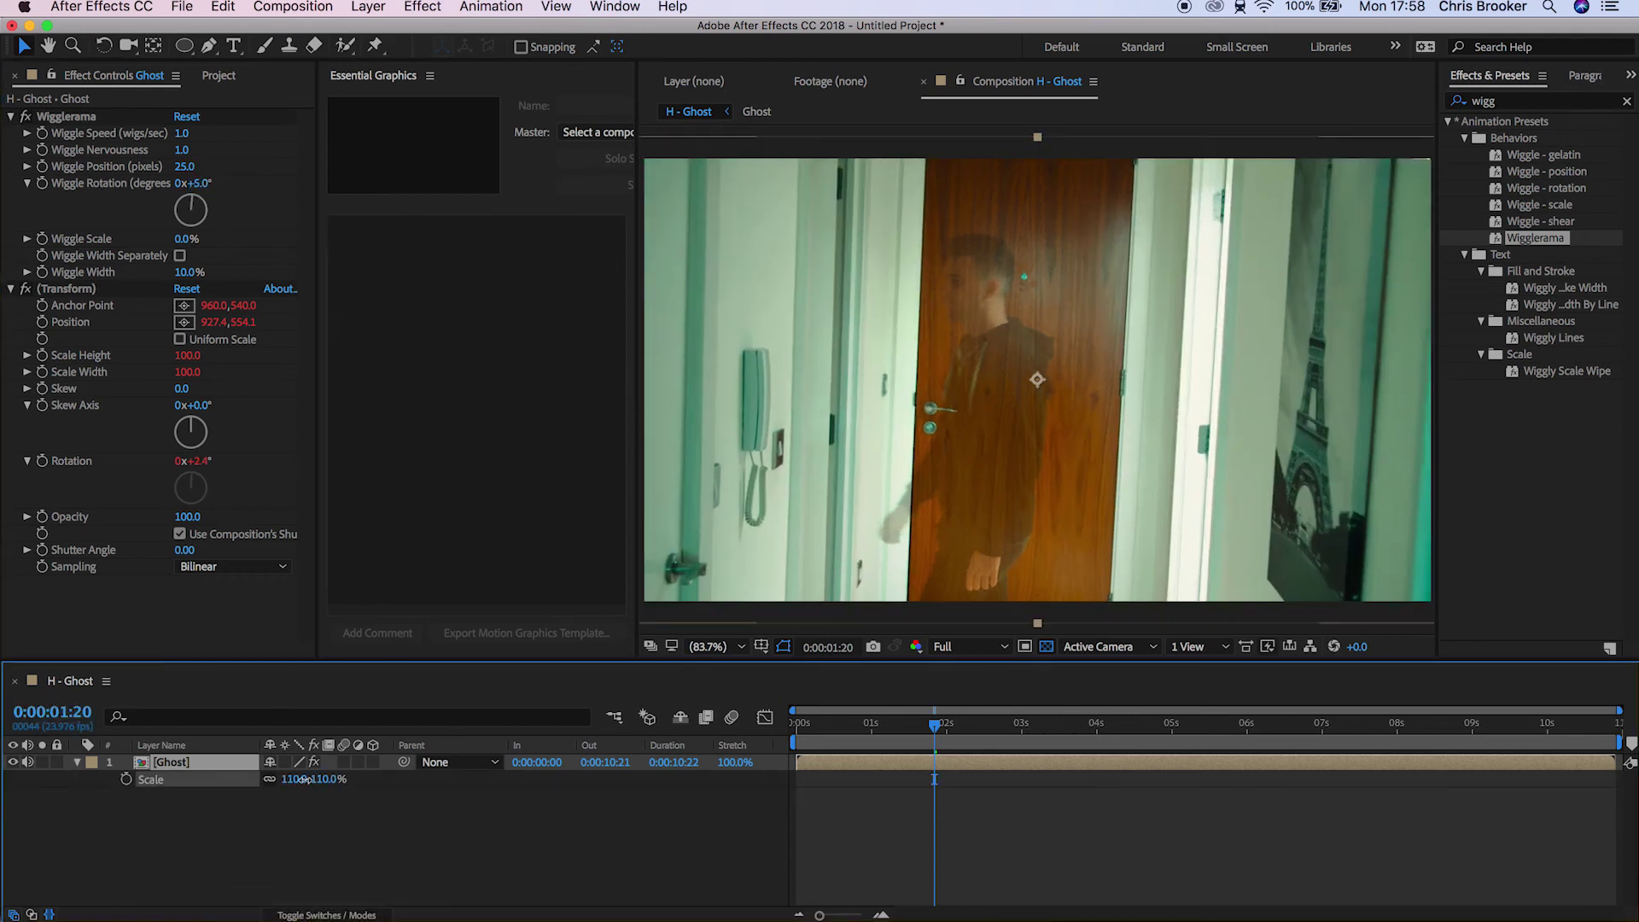
{"action": "key", "text": "space"}
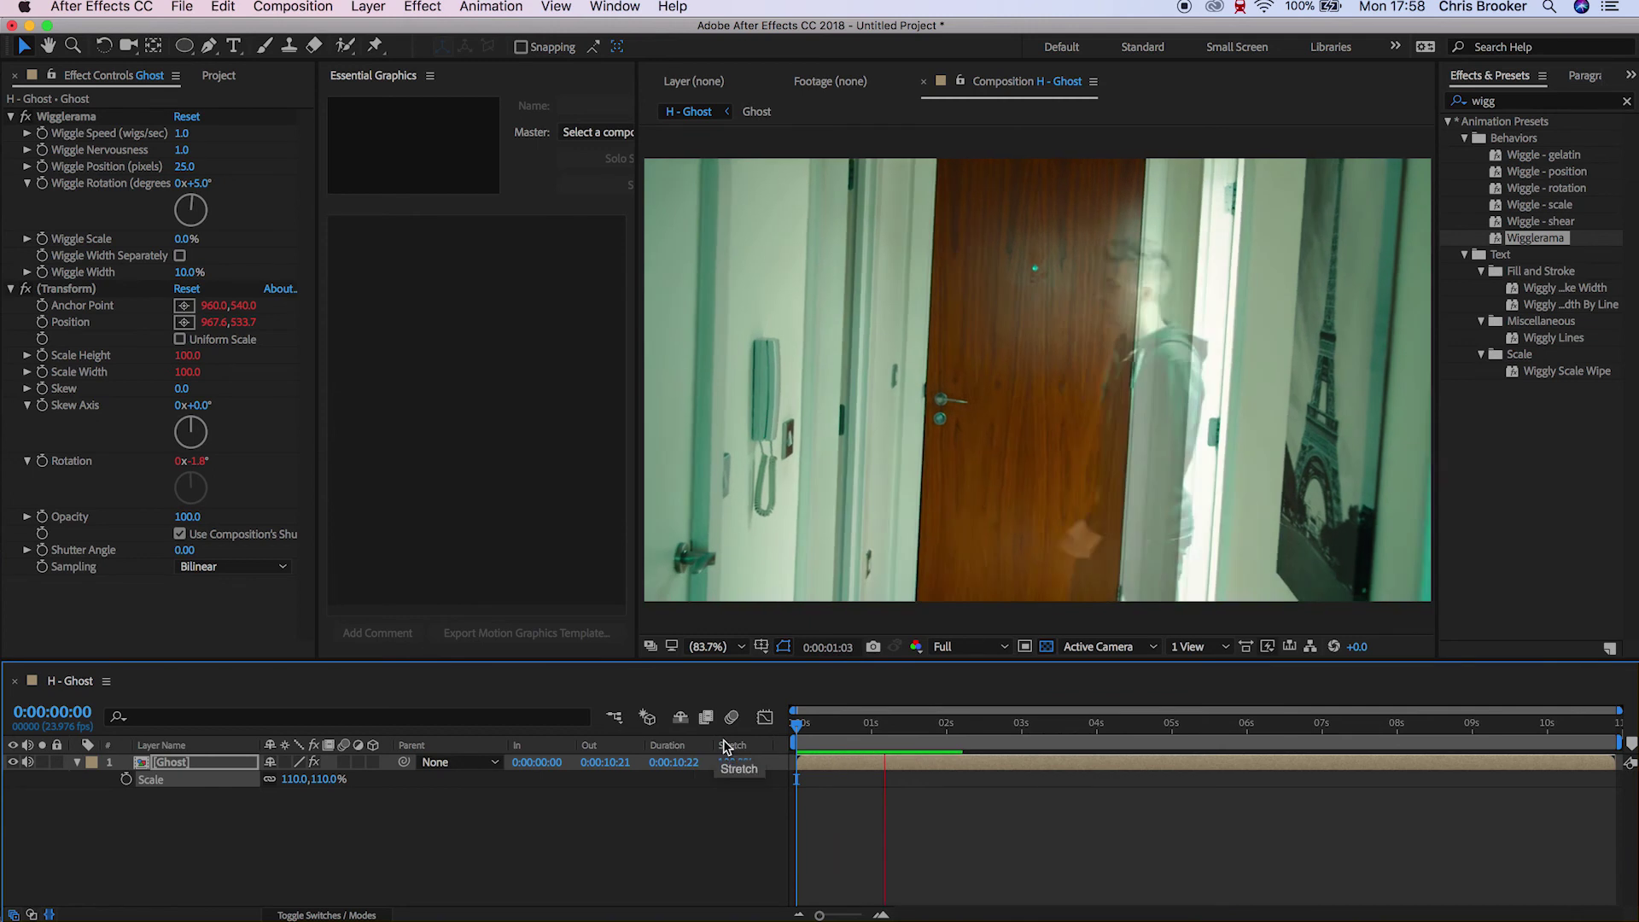
Step: Set Wiggle Speed to 0.4 and Wiggle Position to 10, replaying the preview
{"action": "left_click", "coordinate": [182, 133]}
{"action": "type", "text": "0.4"}
{"action": "key", "text": "Return"}
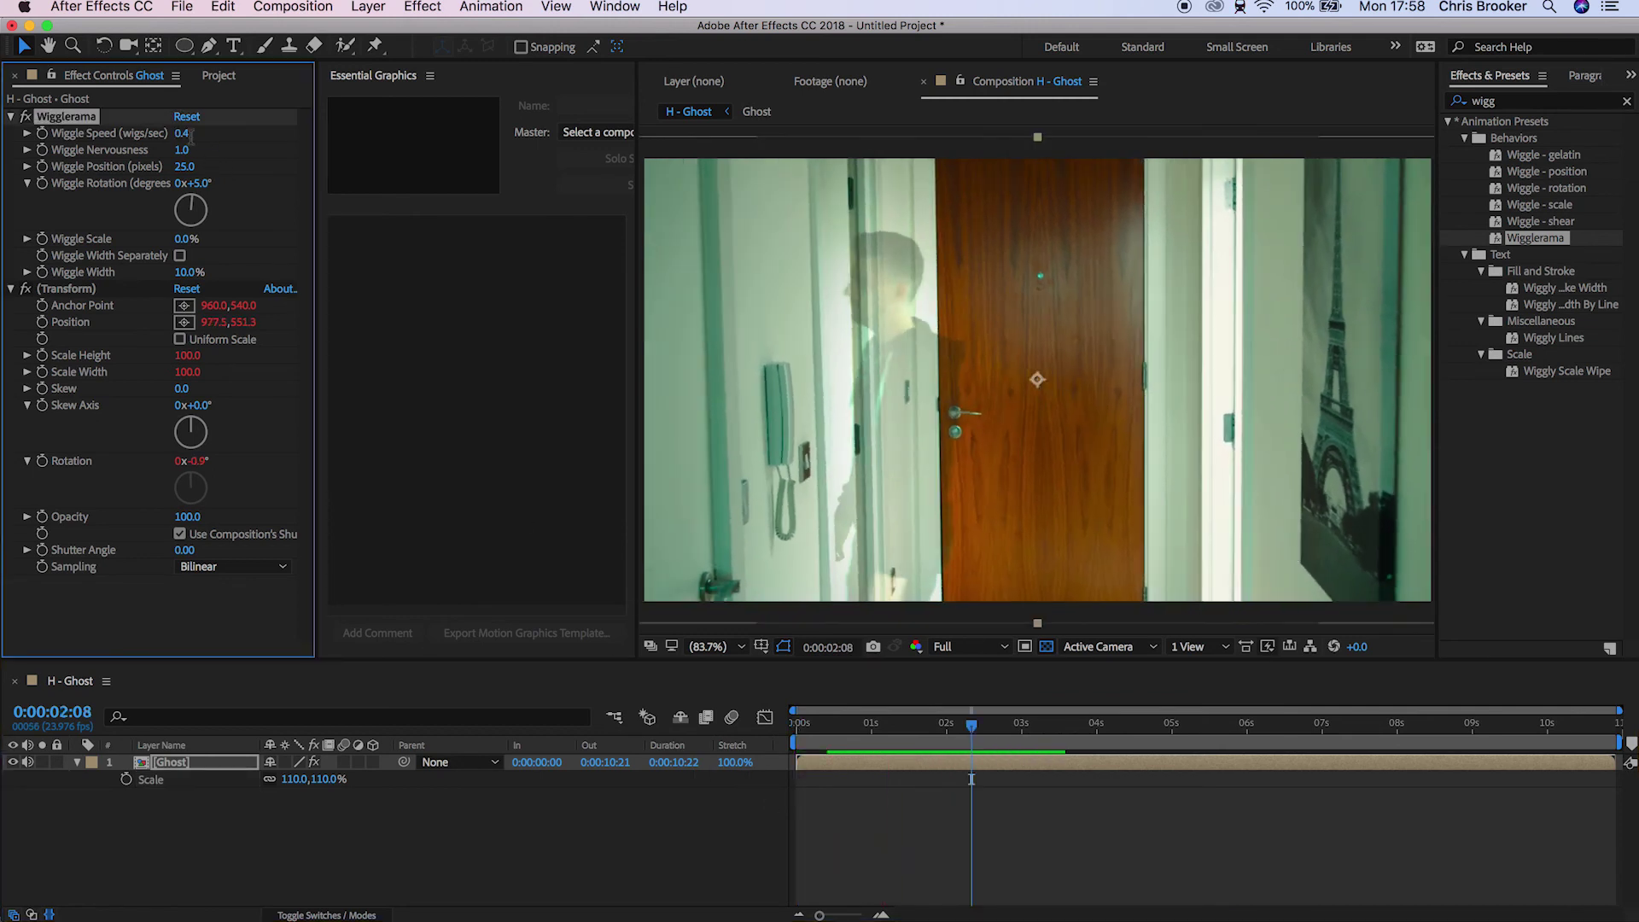
{"action": "left_click", "coordinate": [979, 727]}
{"action": "key", "text": "space"}
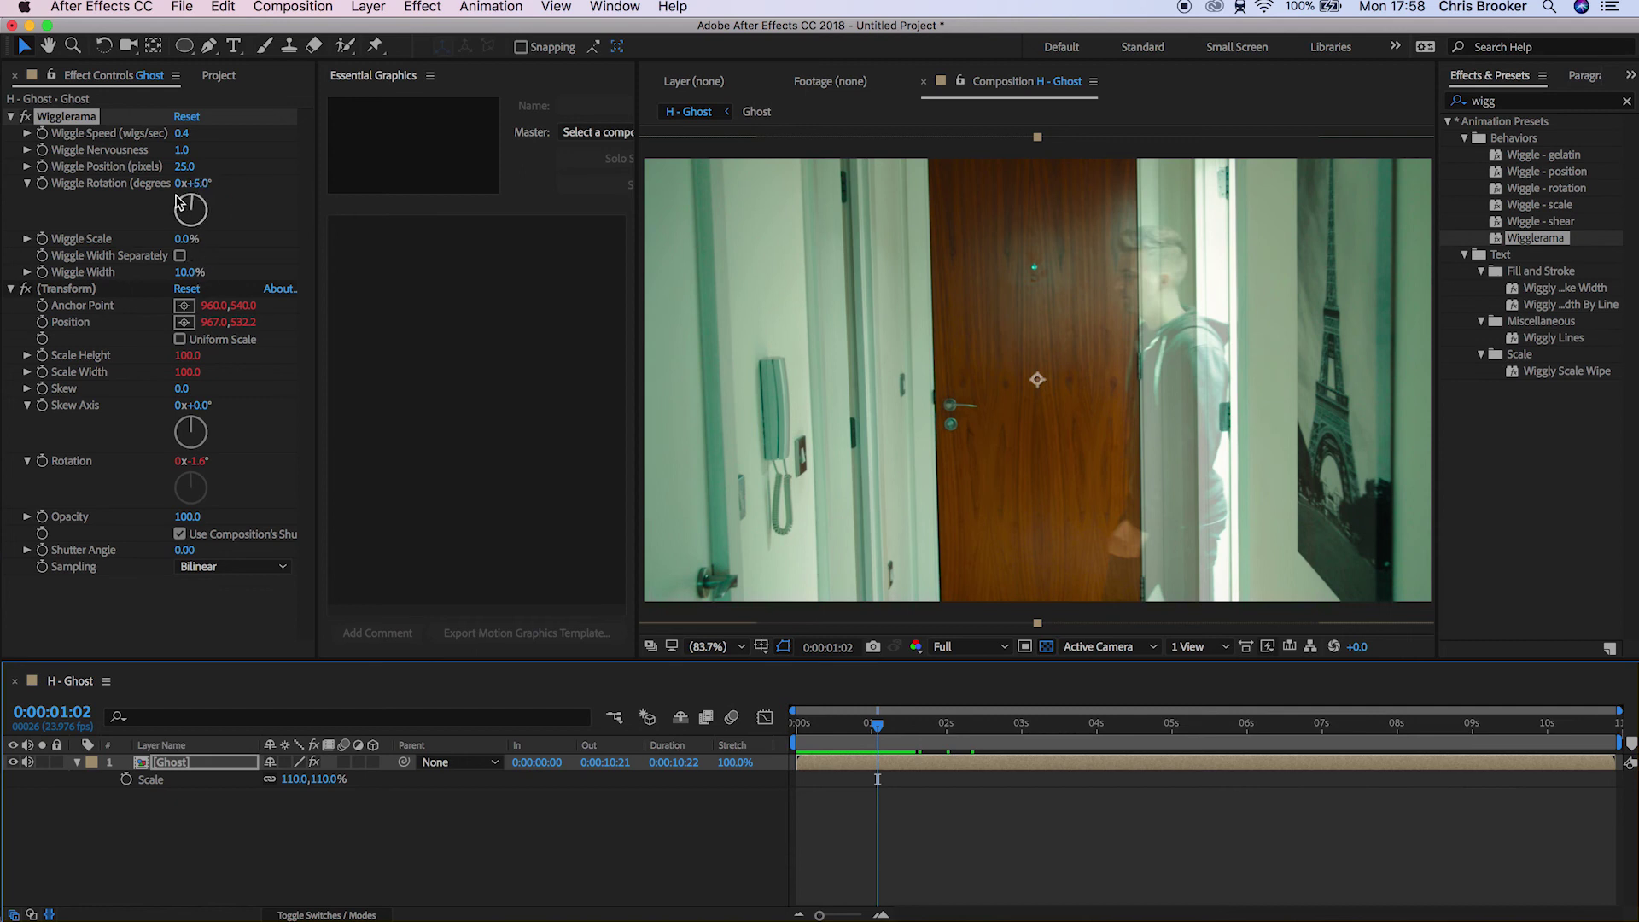
{"action": "left_click", "coordinate": [185, 167]}
{"action": "type", "text": "10"}
{"action": "key", "text": "Return"}
{"action": "key", "text": "space"}
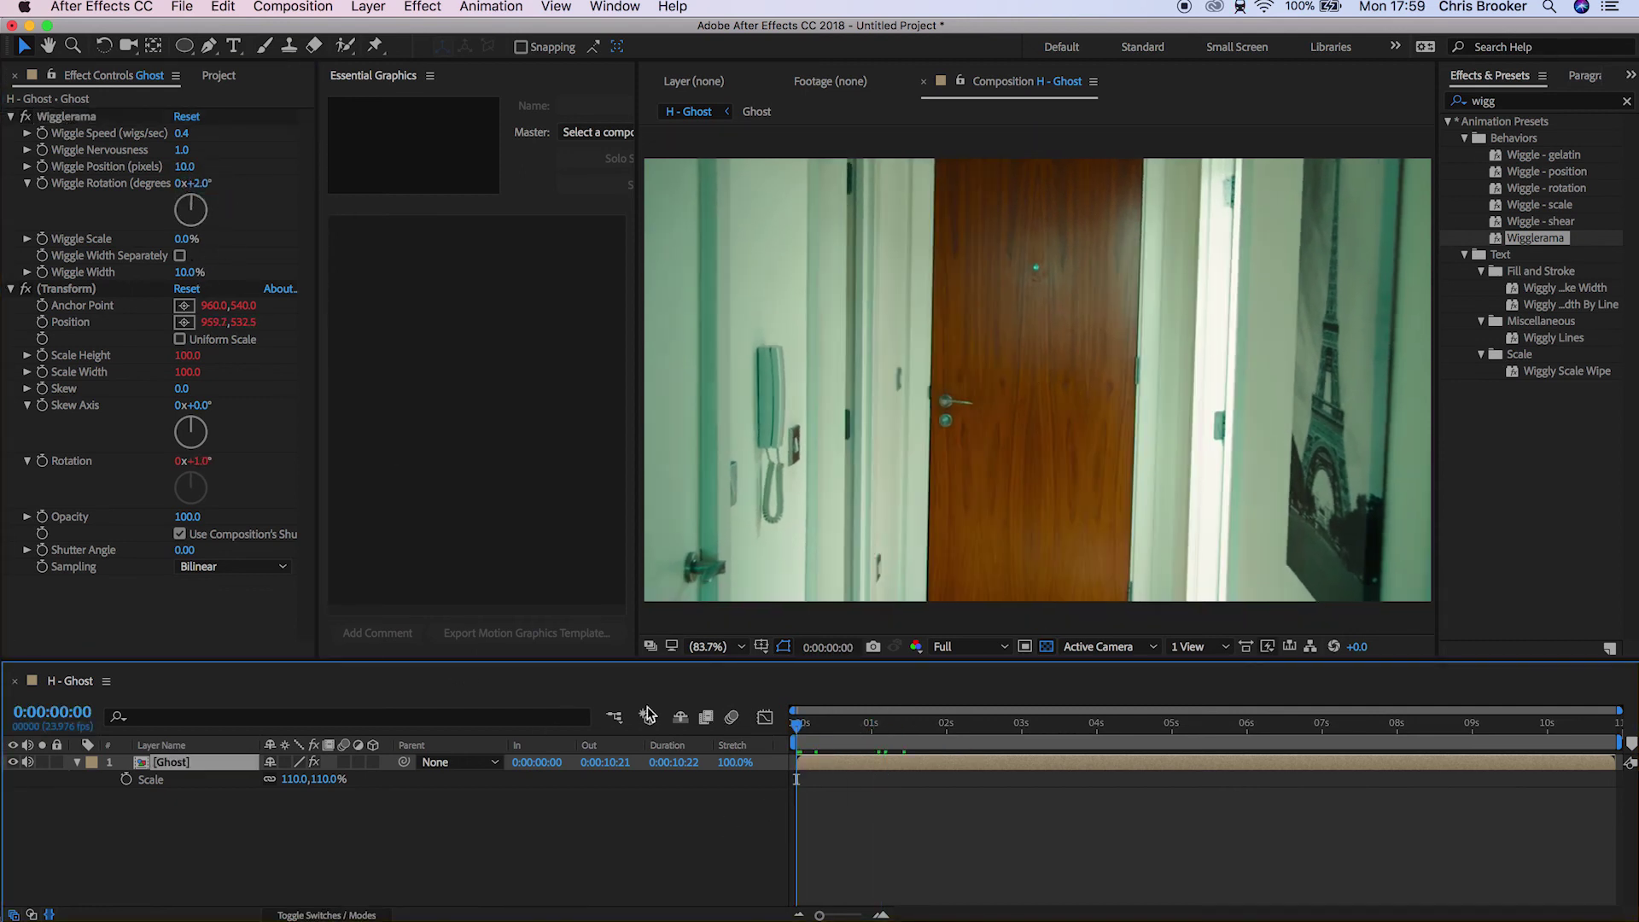
Step: Set Wiggle Rotation to 0° and raise Wiggle Position to 31 pixels
{"action": "left_click", "coordinate": [193, 183]}
{"action": "type", "text": "0"}
{"action": "key", "text": "Return"}
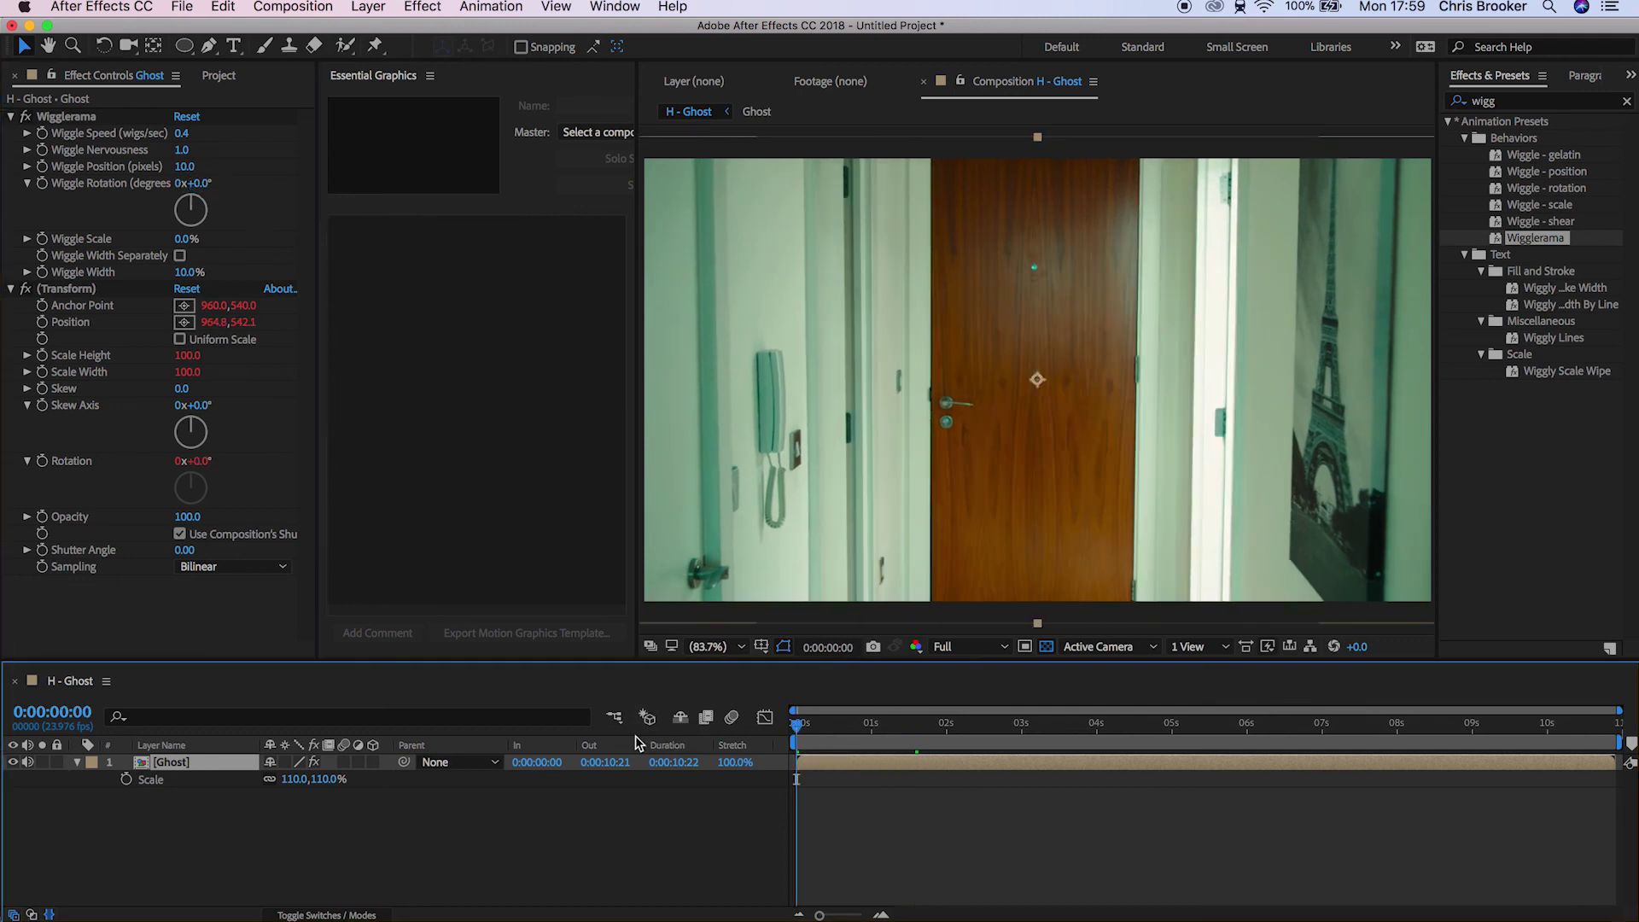
{"action": "key", "text": "space"}
{"action": "left_click", "coordinate": [184, 167]}
{"action": "type", "text": "20"}
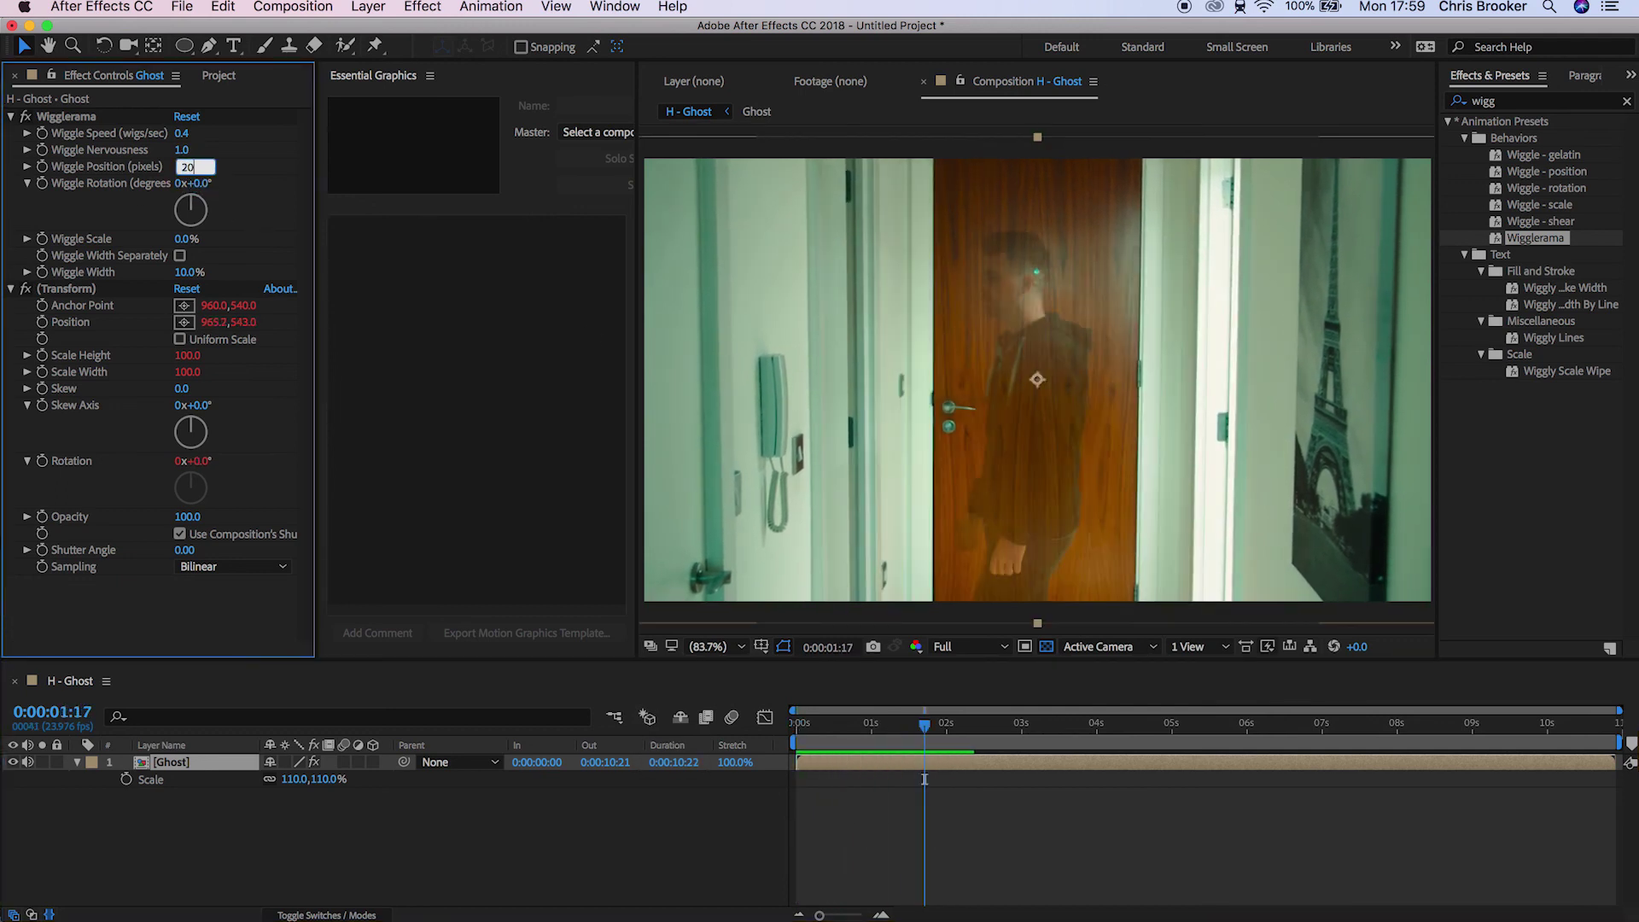
{"action": "key", "text": "BackSpace"}
{"action": "key", "text": "BackSpace"}
{"action": "type", "text": "31"}
{"action": "key", "text": "Return"}
{"action": "left_click", "coordinate": [893, 726]}
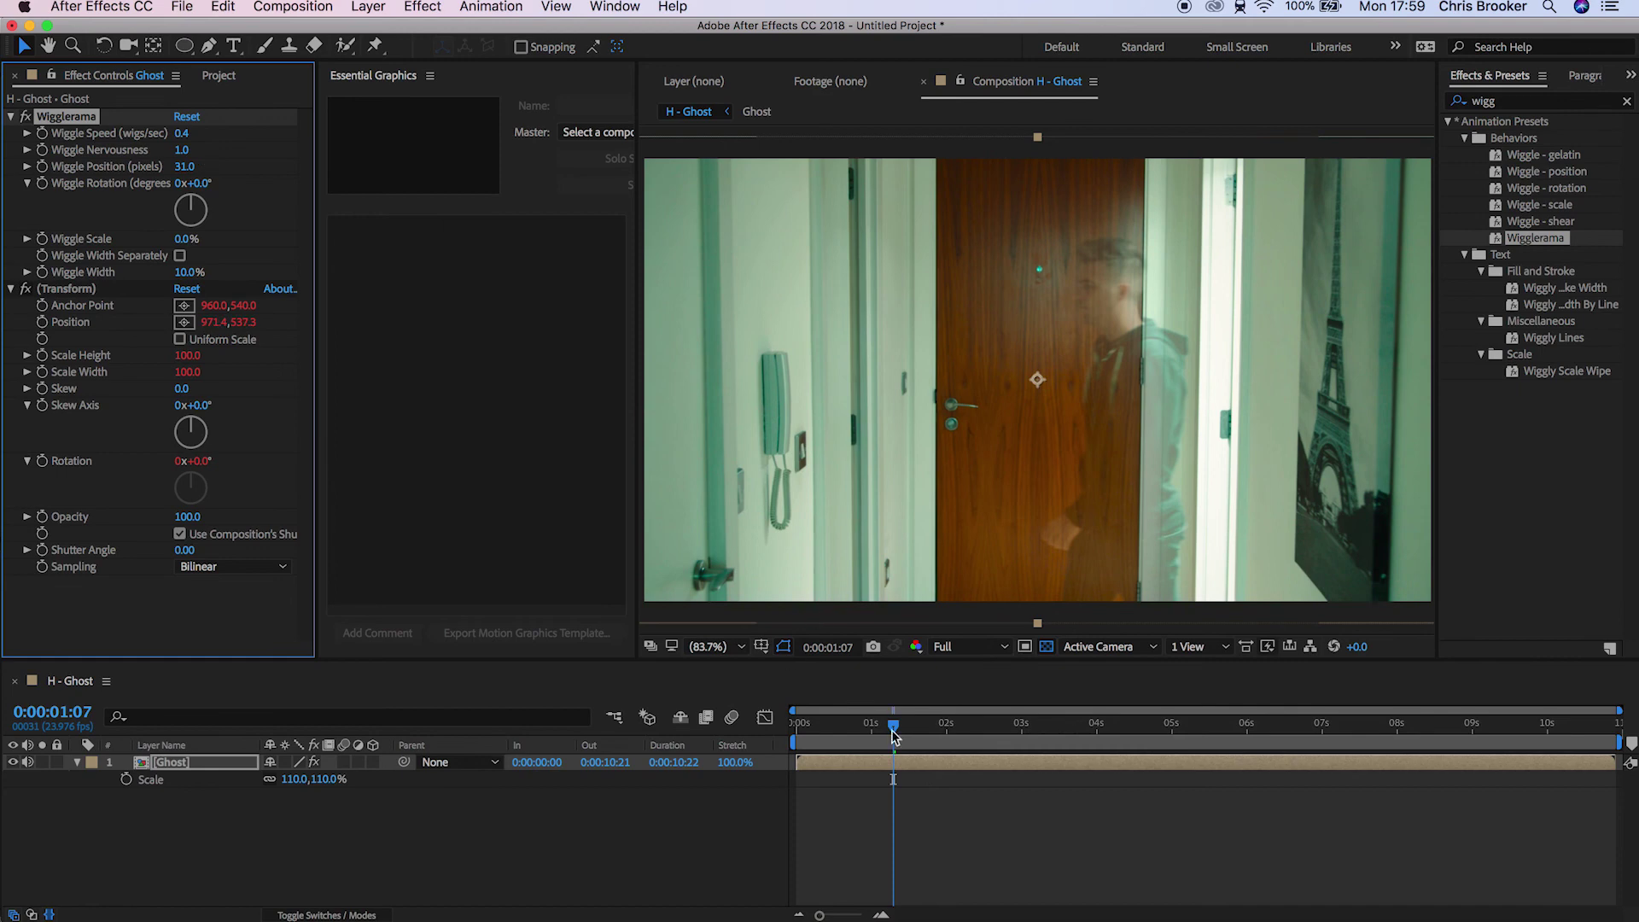